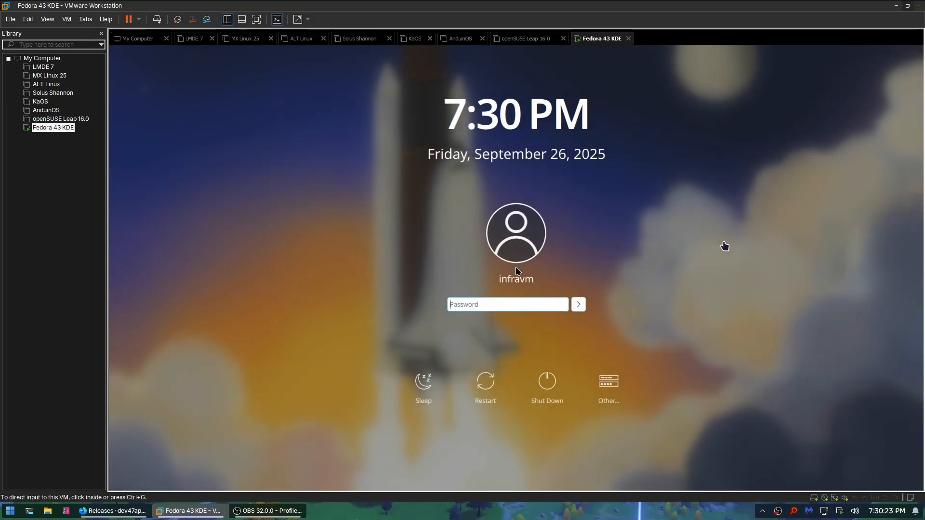
# Log in to the Fedora guest by entering the account password on the lock screen
pyautogui.click(510, 304)
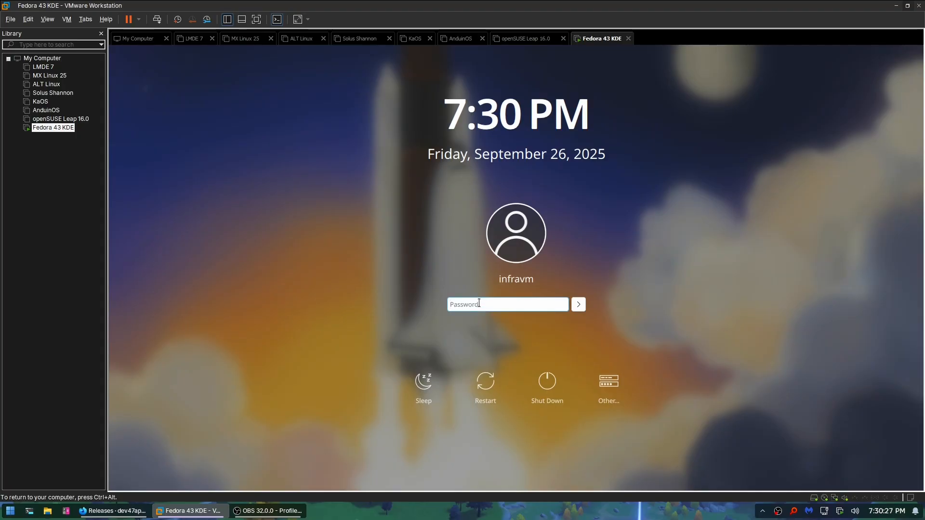
pyautogui.write('•••••')
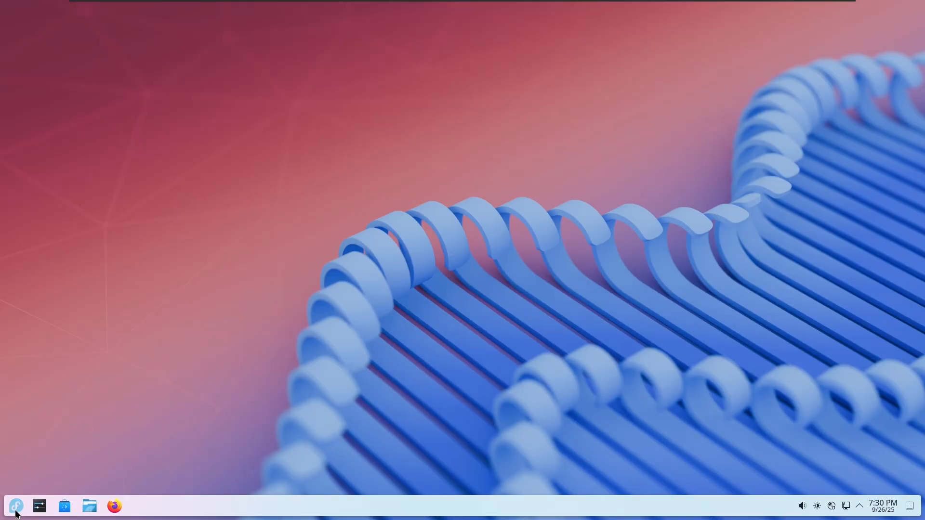
# Open System Settings to Colors & Themes and preview the available splash screens
pyautogui.click(16, 511)
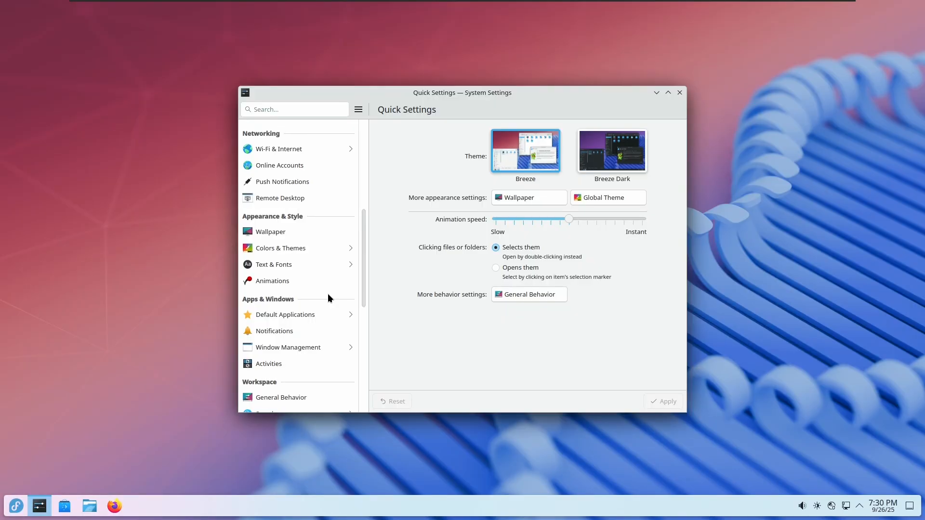
pyautogui.scroll(-10, 328, 295)
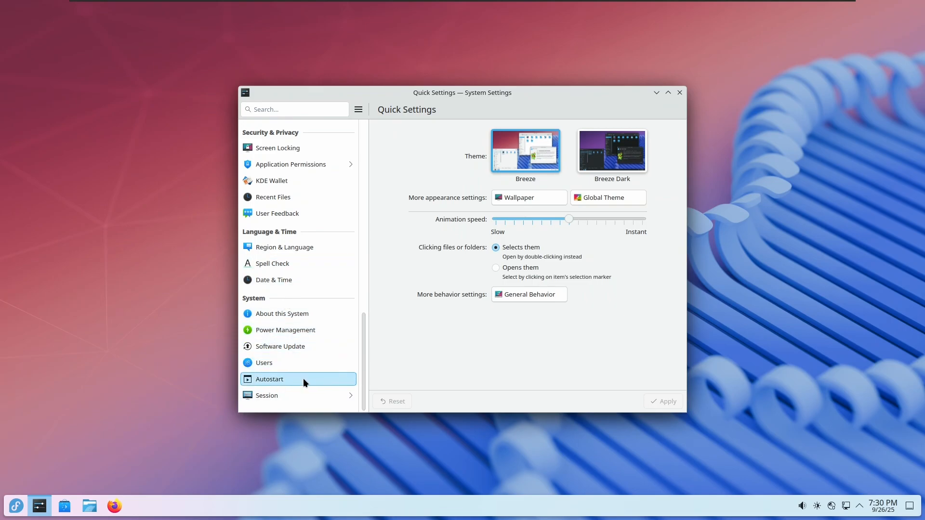
pyautogui.scroll(10, 303, 380)
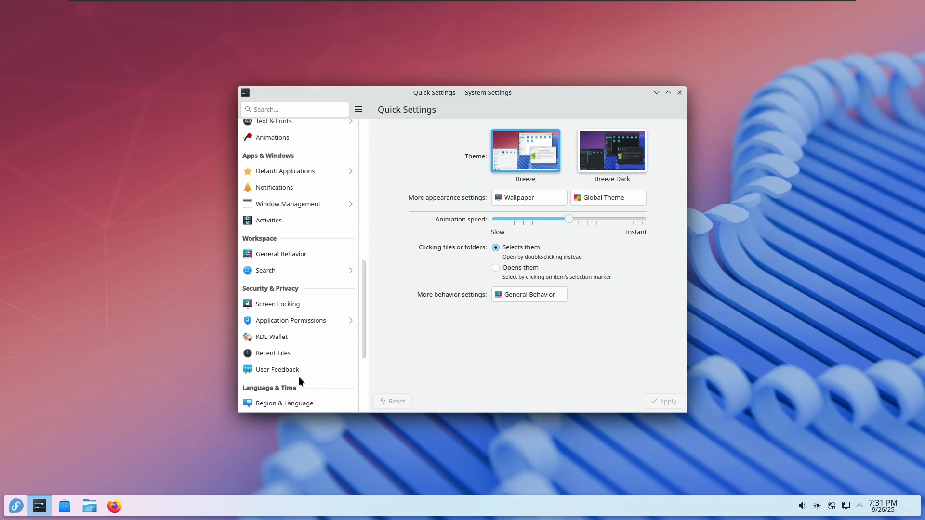
pyautogui.click(286, 237)
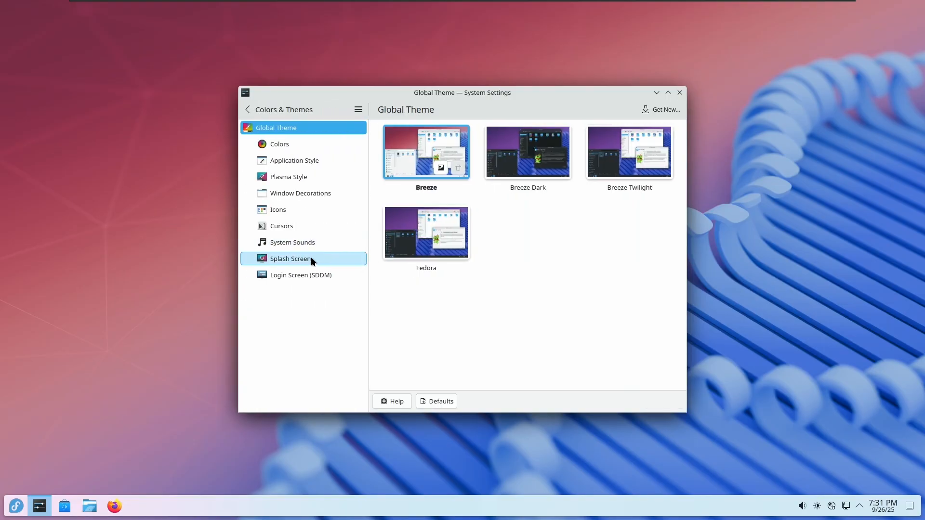
pyautogui.click(322, 260)
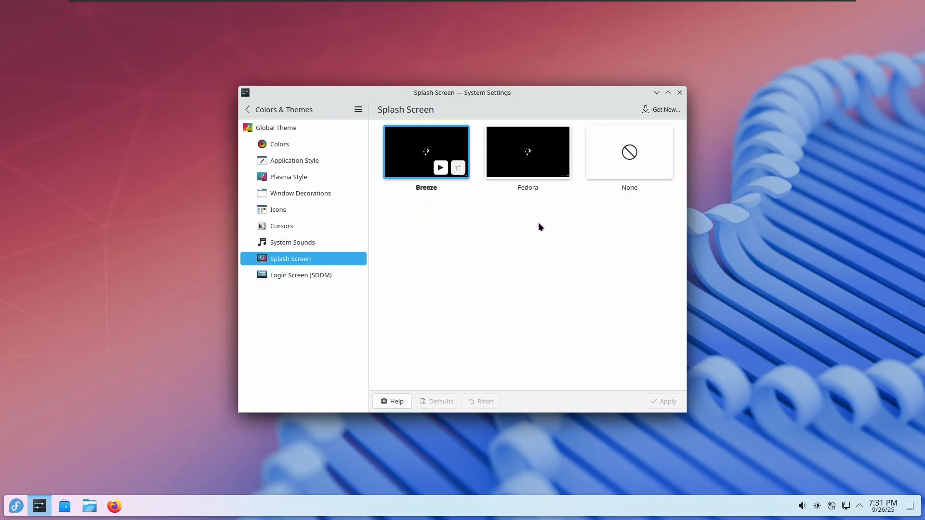
pyautogui.click(309, 109)
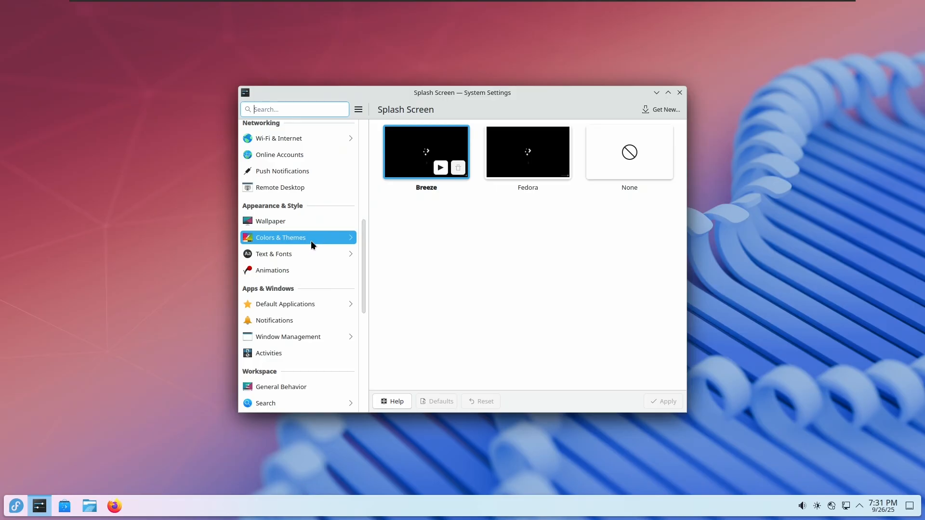
pyautogui.click(306, 241)
# Browse the Colors, Application Style and Plasma Style pages, returning to Colors
pyautogui.click(319, 145)
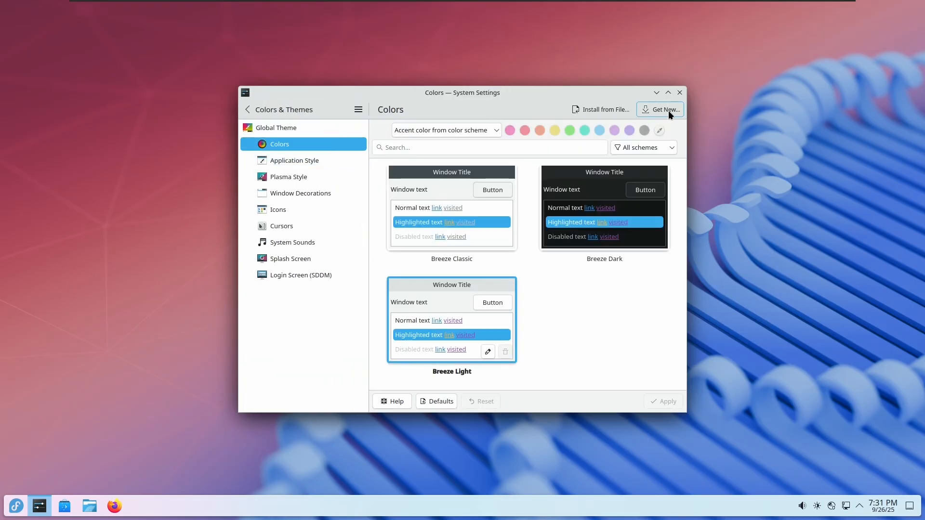
pyautogui.click(314, 162)
pyautogui.click(308, 175)
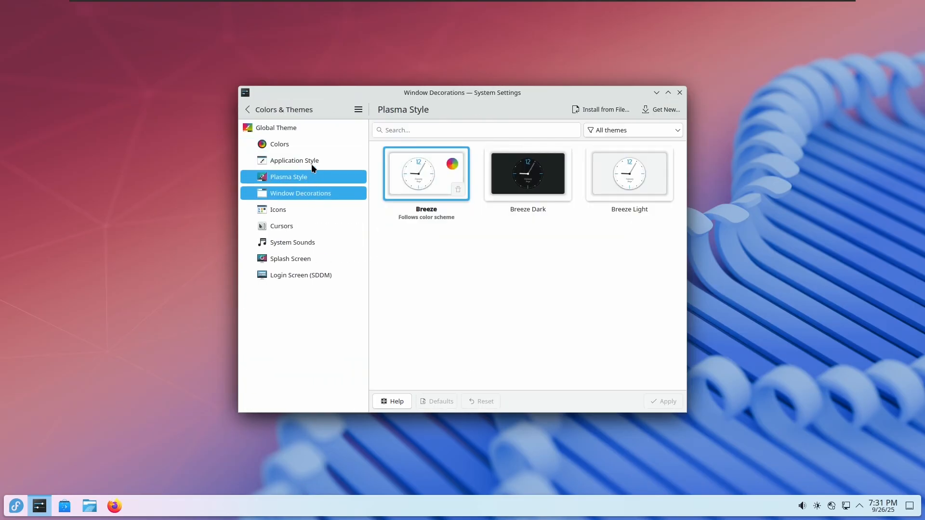
pyautogui.click(308, 144)
# Browse the downloadable colour schemes, then close that window
pyautogui.click(654, 111)
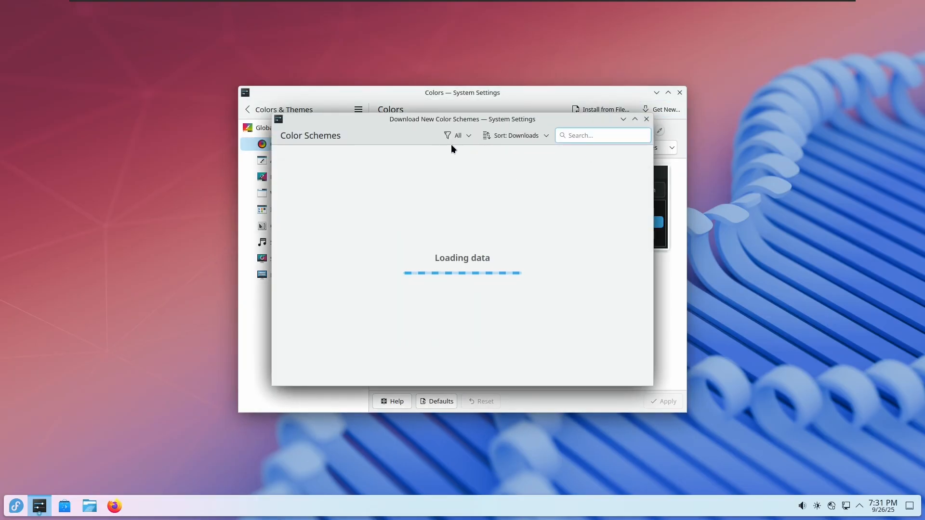
pyautogui.moveTo(535, 121); pyautogui.dragTo(572, 123)
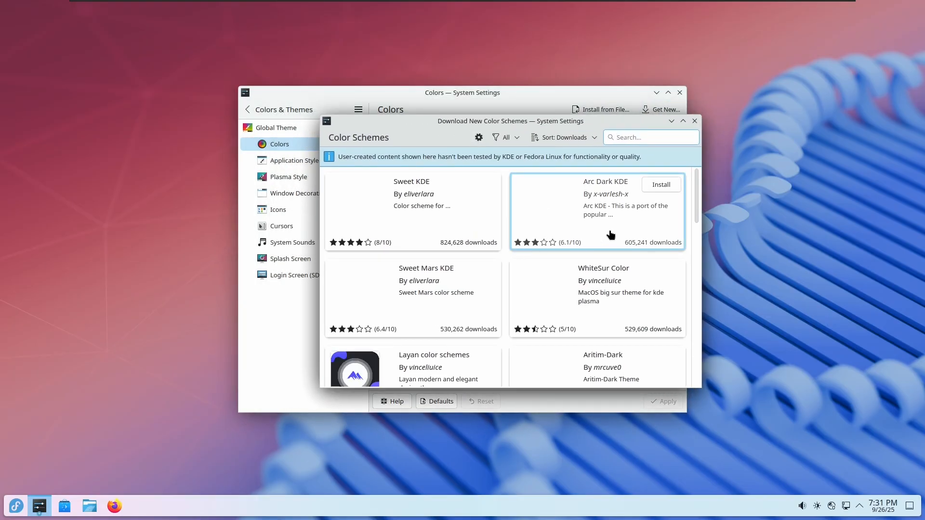
pyautogui.scroll(-5, 695, 301)
pyautogui.scroll(-3, 696, 299)
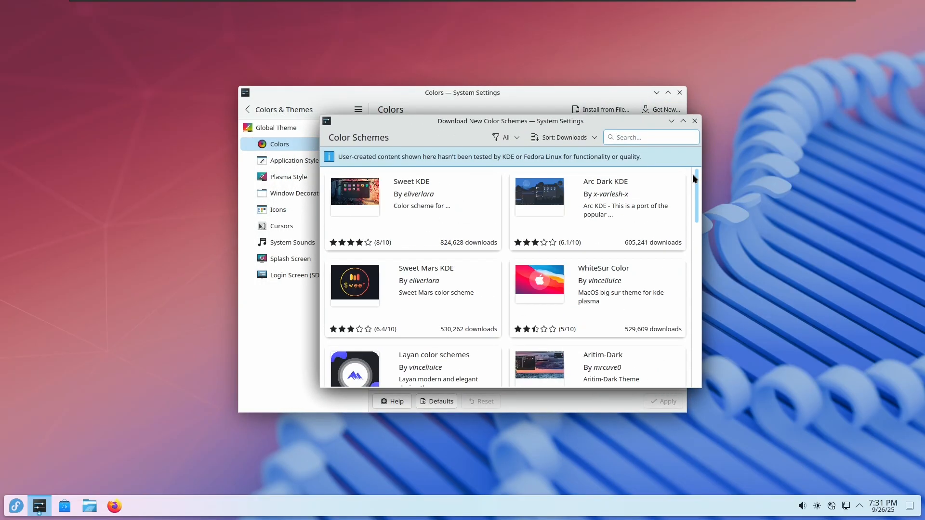
pyautogui.click(695, 121)
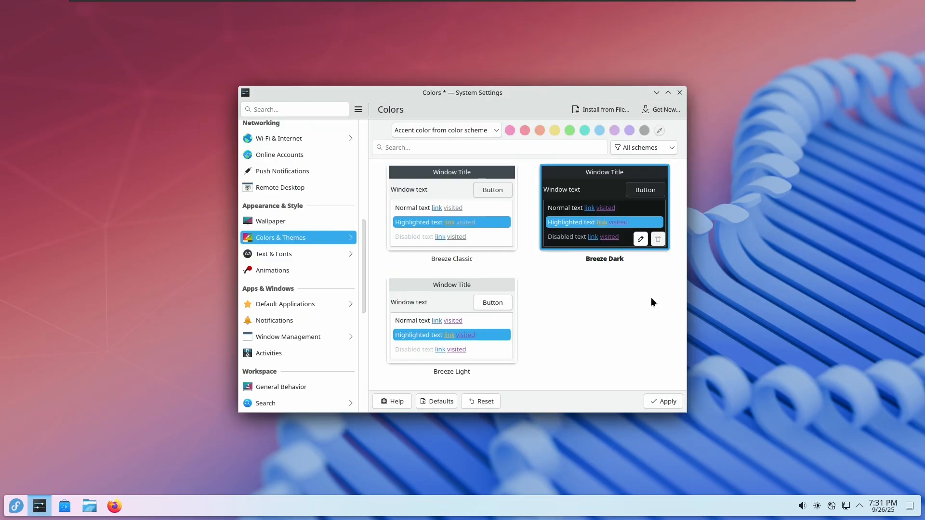
# Apply Breeze Dark, browse the wallpaper images, then quit System Settings with Ctrl+Q
pyautogui.click(663, 401)
pyautogui.click(272, 221)
pyautogui.scroll(-5, 520, 296)
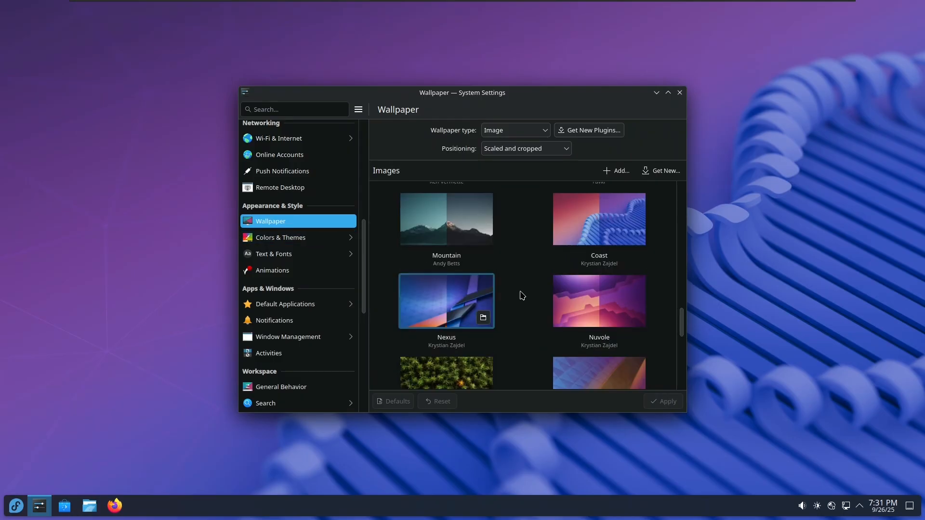
pyautogui.scroll(-8, 525, 303)
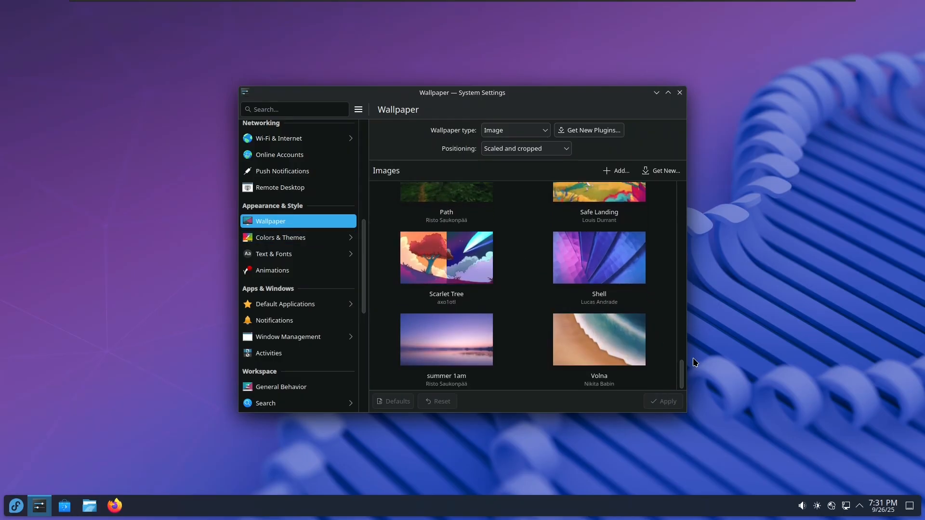
pyautogui.moveTo(682, 371)
pyautogui.mouseDown()
pyautogui.moveTo(685, 361)
pyautogui.moveTo(692, 376)
pyautogui.mouseUp()
pyautogui.hotkey('ctrl', 'q')
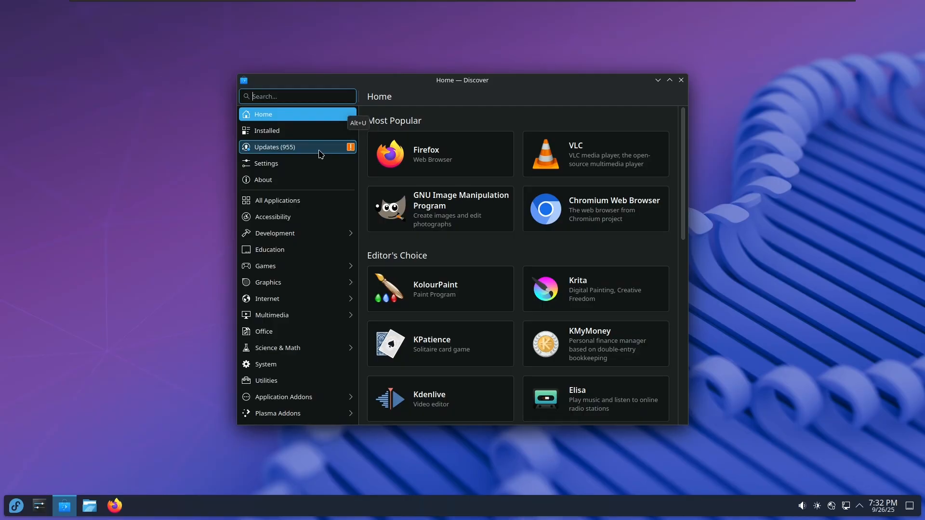
# Start the 955-package system upgrade from Discover's Updates page and minimize Discover
pyautogui.click(320, 153)
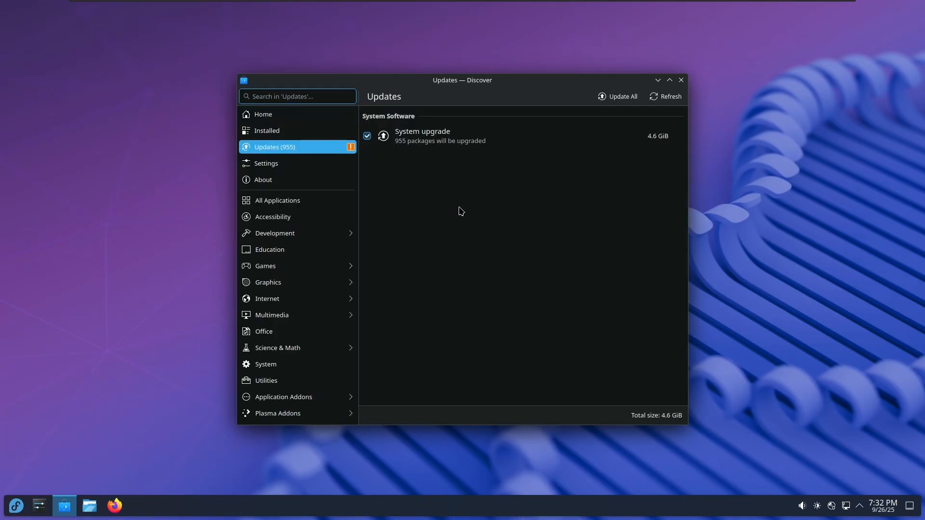
pyautogui.moveTo(476, 80)
pyautogui.mouseDown()
pyautogui.moveTo(463, 87)
pyautogui.moveTo(476, 81)
pyautogui.mouseUp()
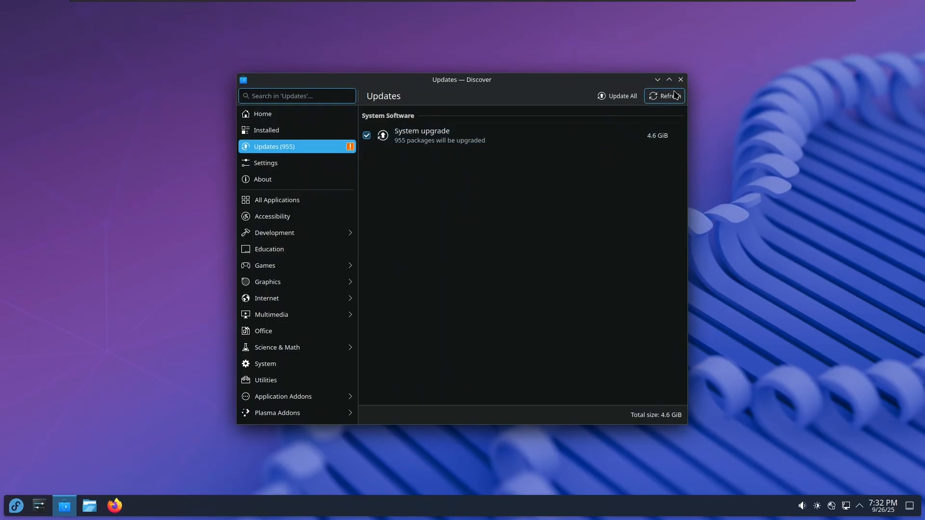
pyautogui.click(620, 100)
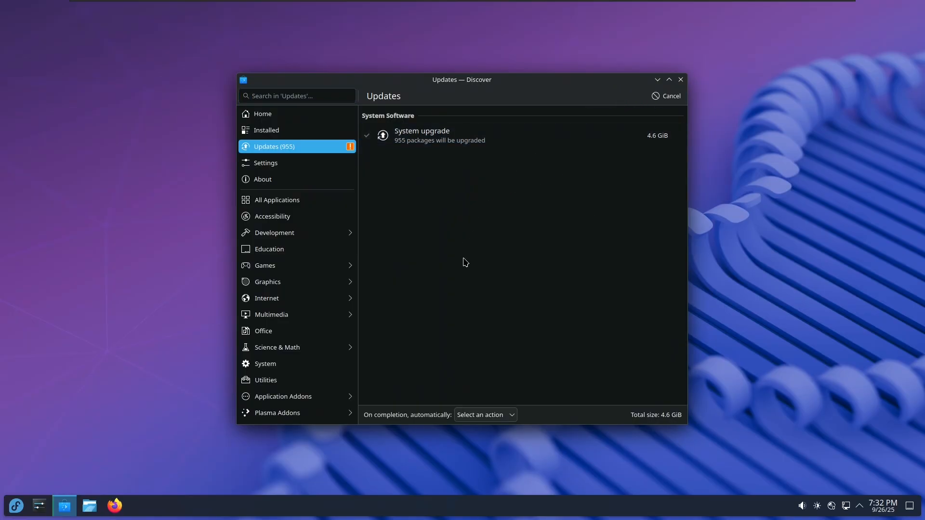
pyautogui.click(658, 79)
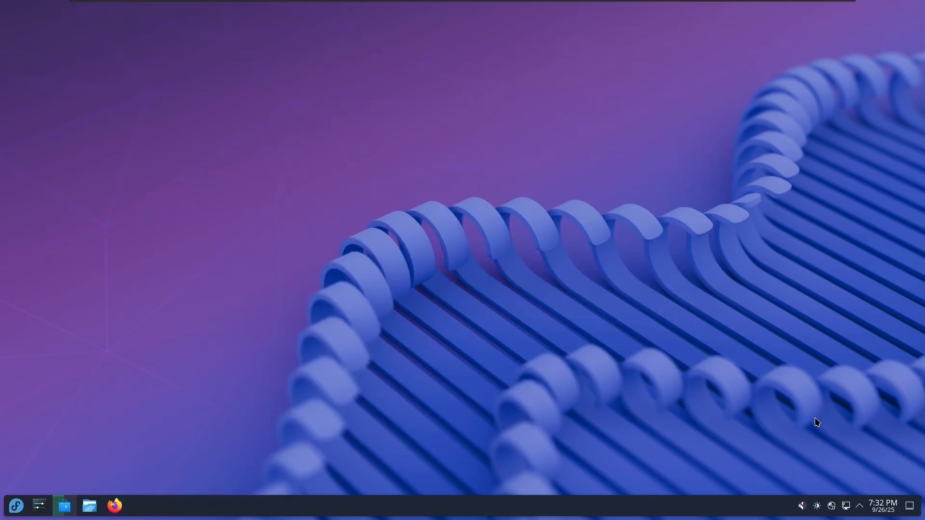
# Check the system tray and application launcher, then bring up the taskbar's context menu
pyautogui.click(859, 514)
pyautogui.click(859, 506)
pyautogui.click(16, 506)
pyautogui.click(16, 505)
pyautogui.click(16, 506)
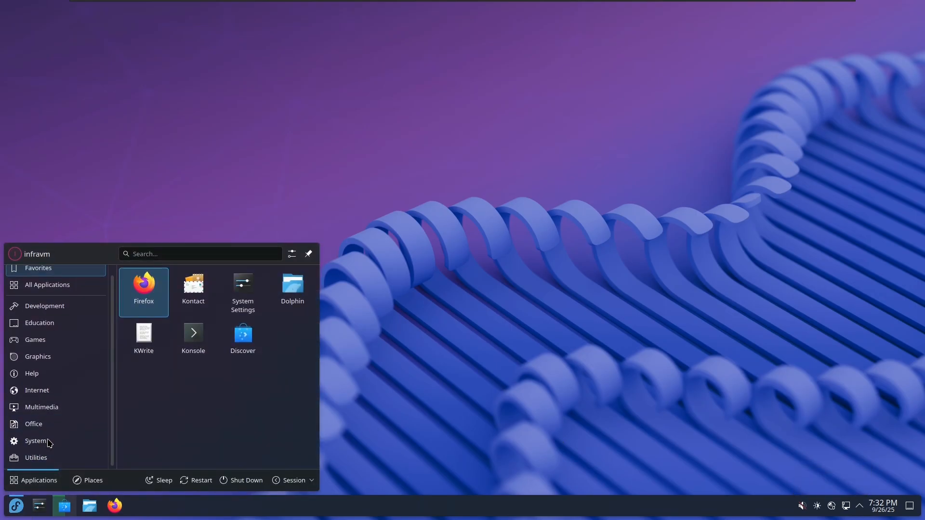
pyautogui.rightClick(152, 511)
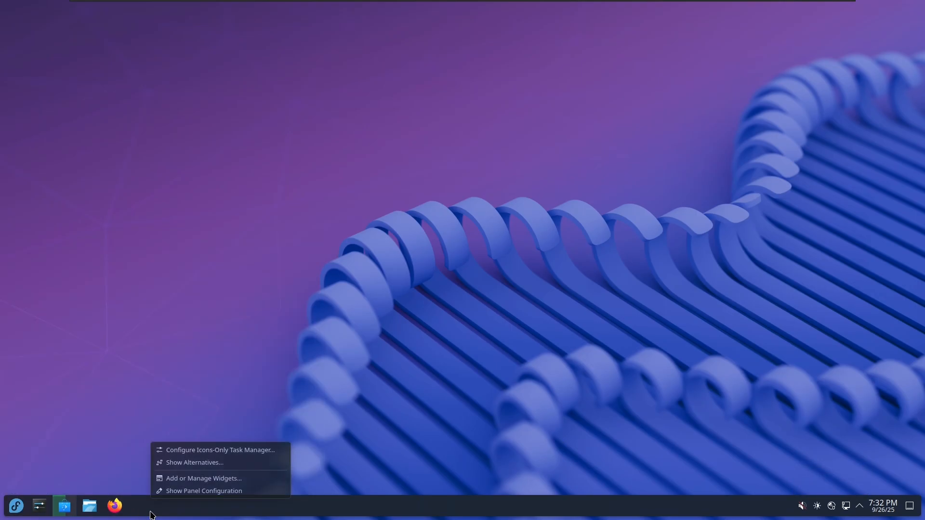
# In panel configuration, keep opacity Adaptive and floating set to Panel and applets
pyautogui.click(205, 492)
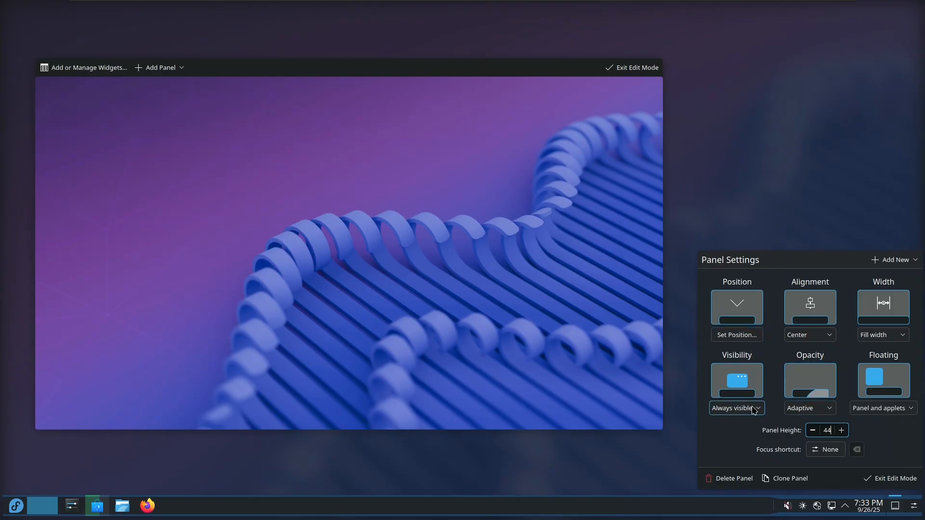
pyautogui.click(803, 409)
pyautogui.click(811, 411)
pyautogui.click(872, 410)
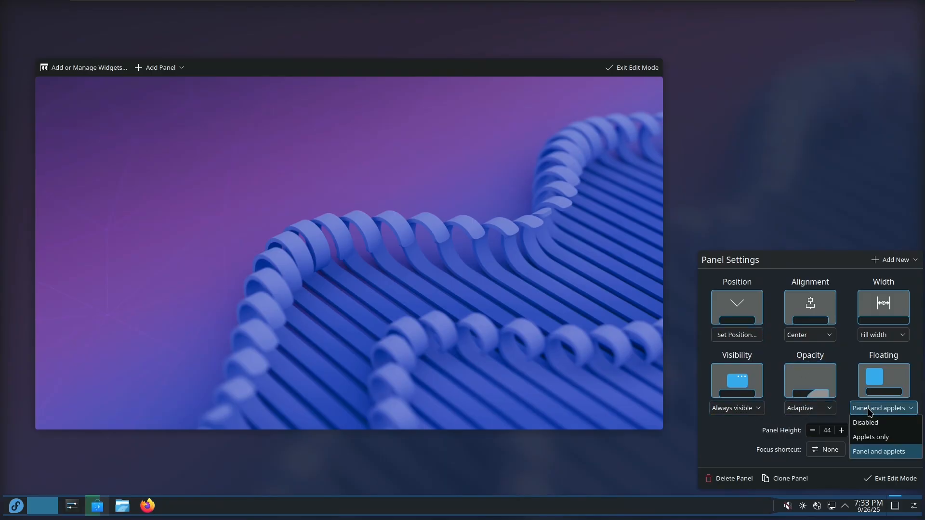
pyautogui.click(760, 439)
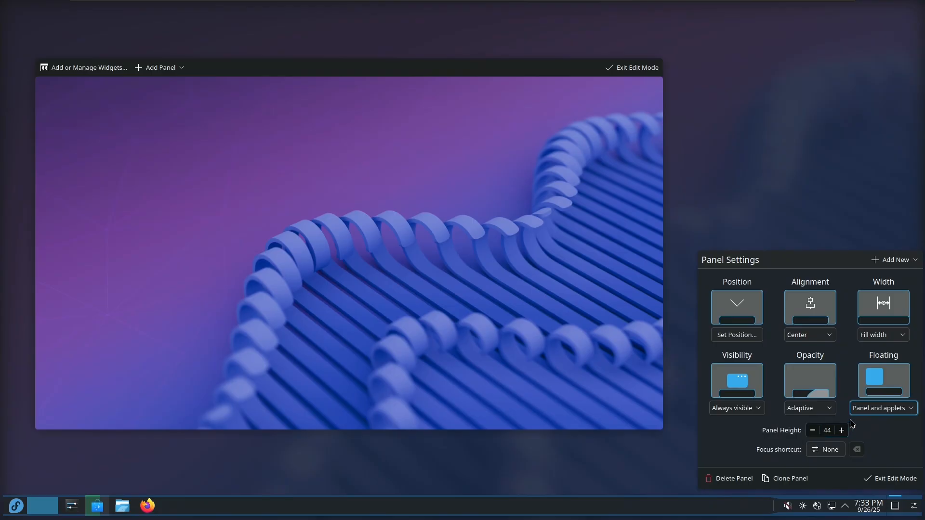
# Set the panel height to 42, make the whole panel float, and list addable panel types
pyautogui.click(842, 430)
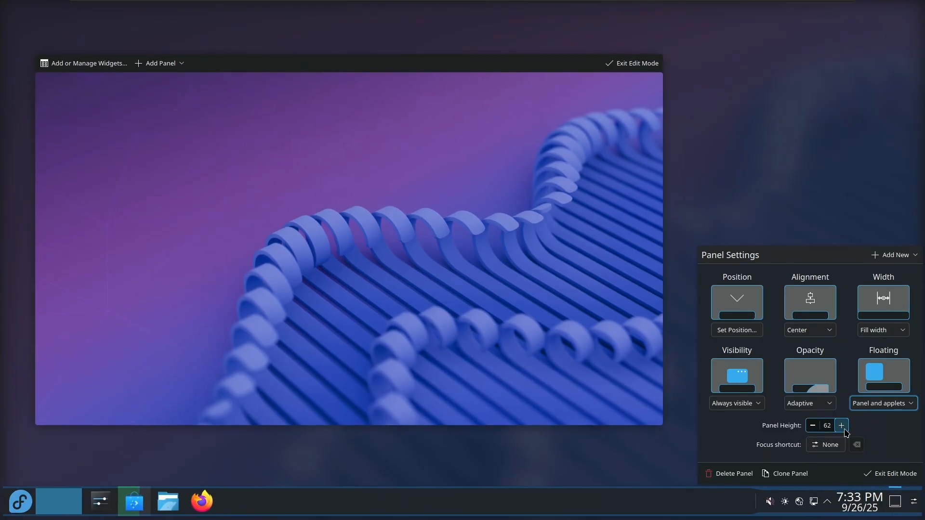
pyautogui.moveTo(844, 429); pyautogui.dragTo(843, 406)
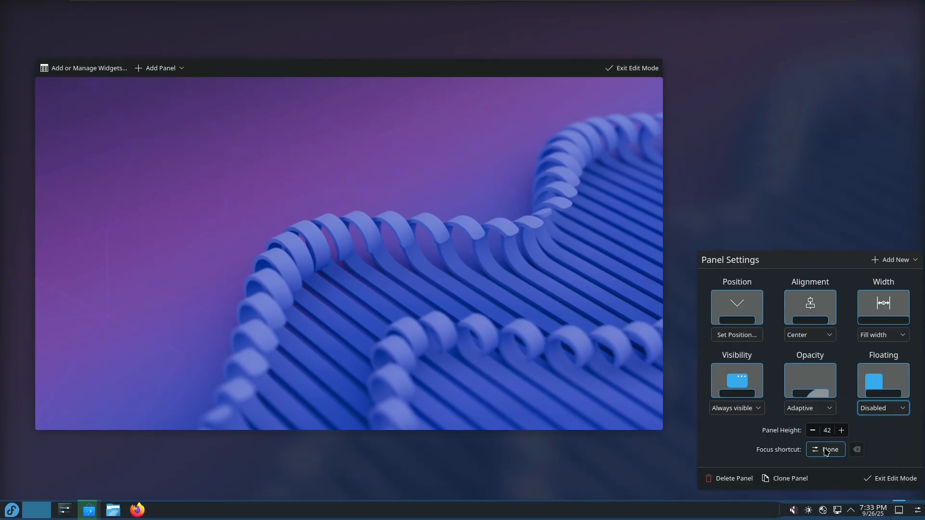
pyautogui.click(881, 408)
pyautogui.click(882, 451)
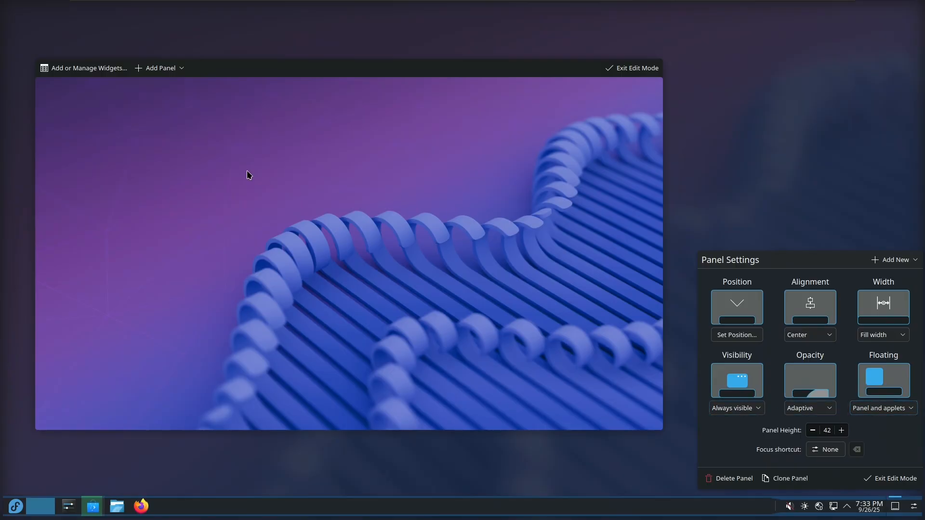
pyautogui.click(171, 69)
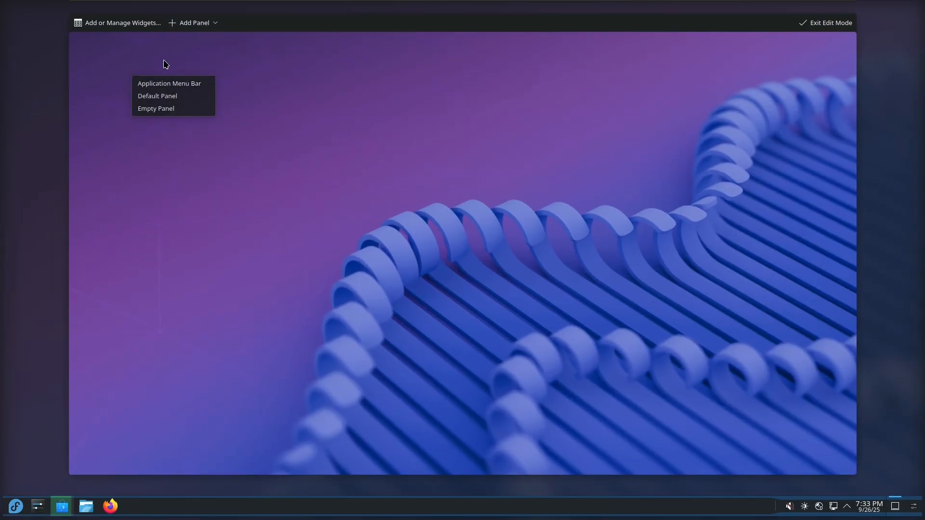
# Place a Color Picker widget at the desktop's upper left and open its settings
pyautogui.click(166, 64)
pyautogui.click(80, 28)
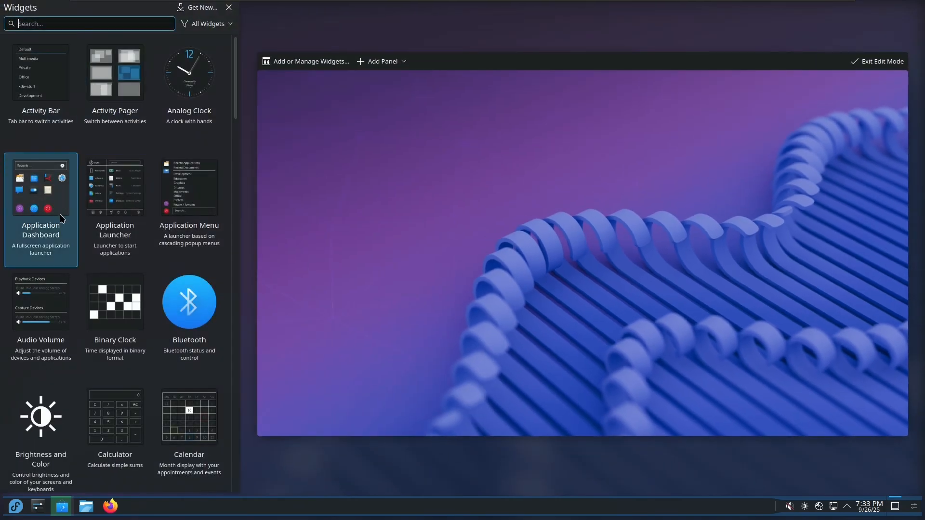
pyautogui.scroll(-10, 62, 220)
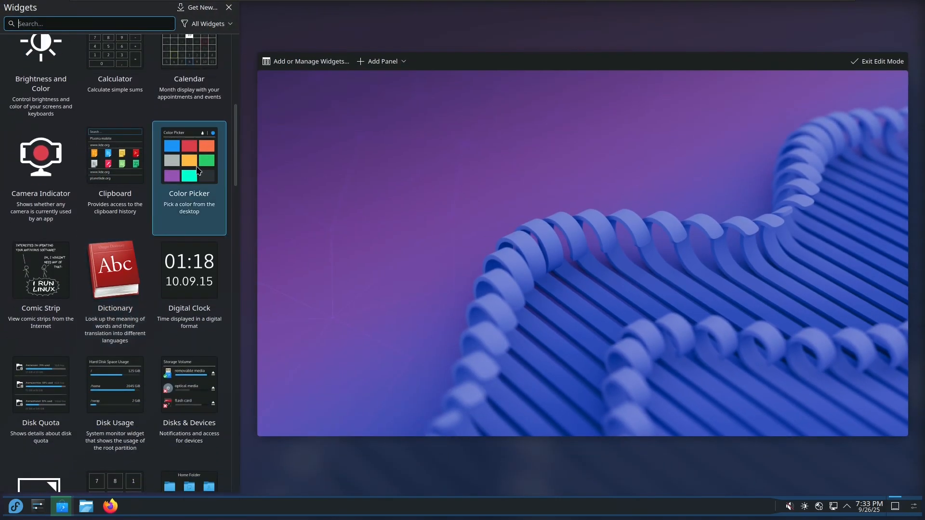
pyautogui.moveTo(188, 167); pyautogui.dragTo(326, 155)
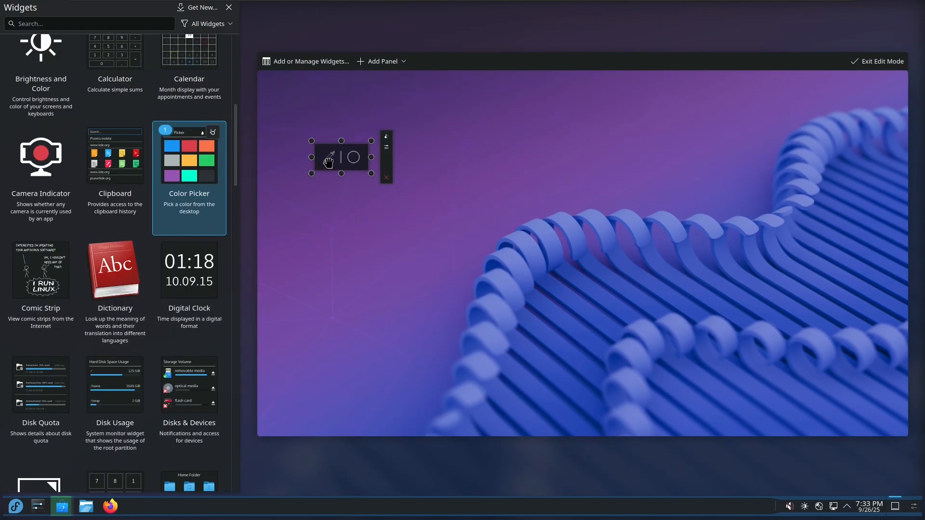
pyautogui.click(370, 176)
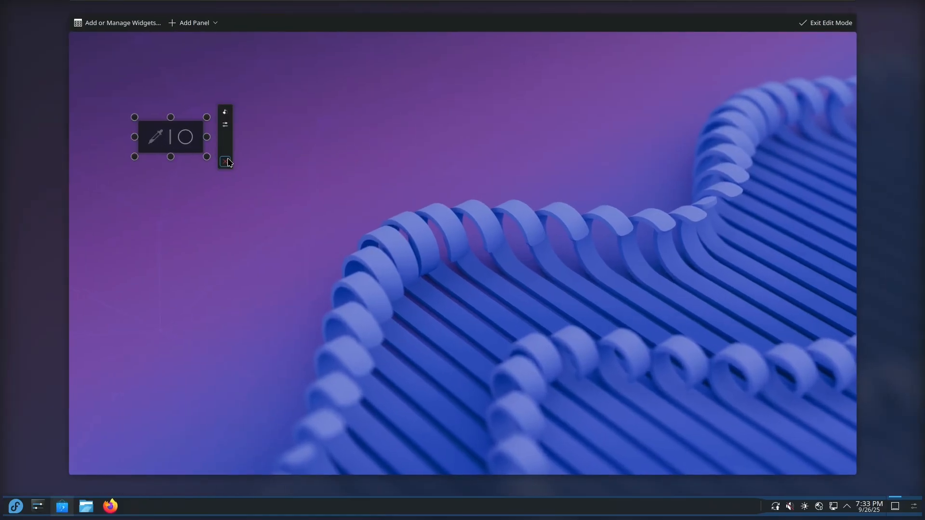
pyautogui.click(225, 124)
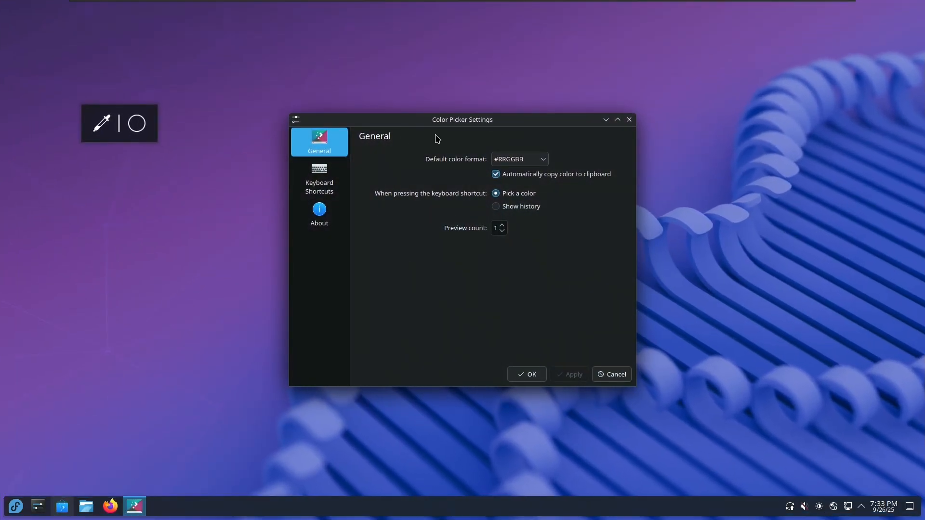
# Close the Color Picker settings and pick a purple from the wallpaper with the widget
pyautogui.click(629, 121)
pyautogui.click(118, 124)
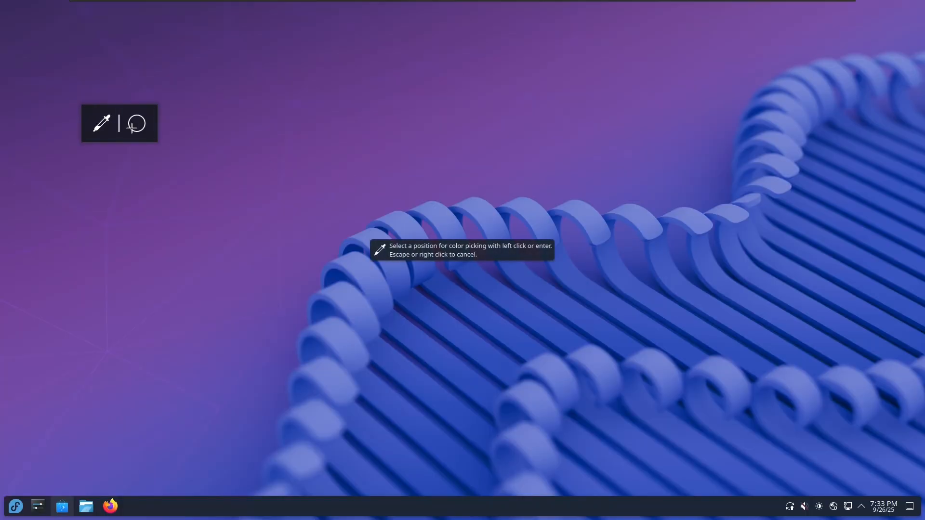
pyautogui.click(405, 215)
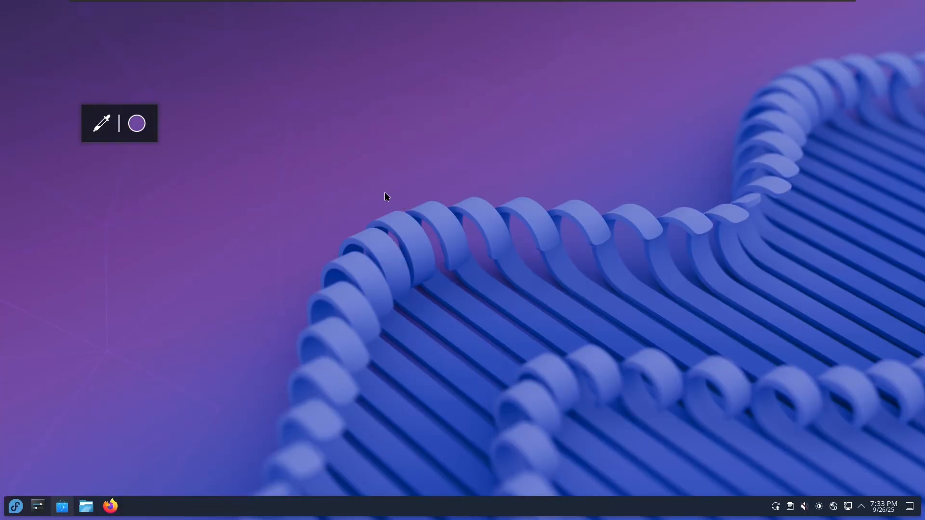
pyautogui.click(128, 128)
pyautogui.click(102, 123)
pyautogui.click(311, 165)
pyautogui.click(15, 508)
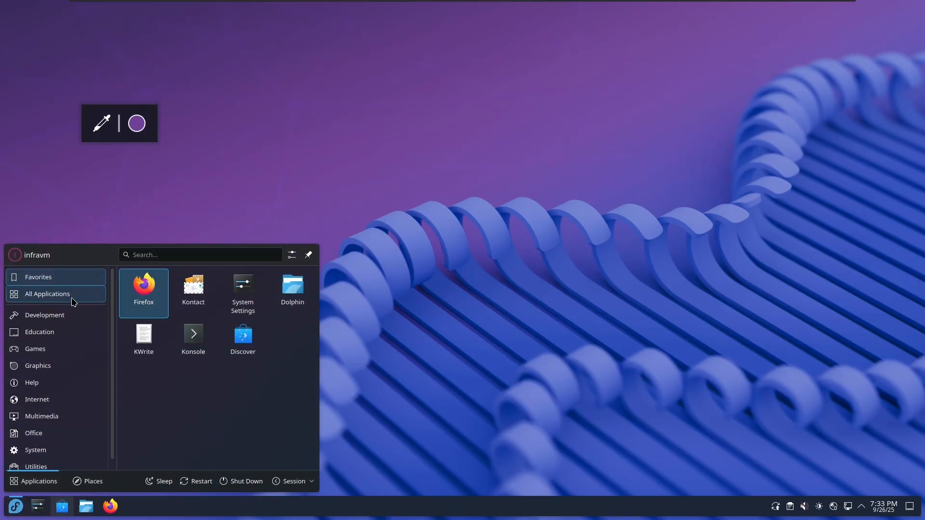
# Close the launcher, start Firefox from the taskbar, and focus its address bar
pyautogui.scroll(-1, 62, 402)
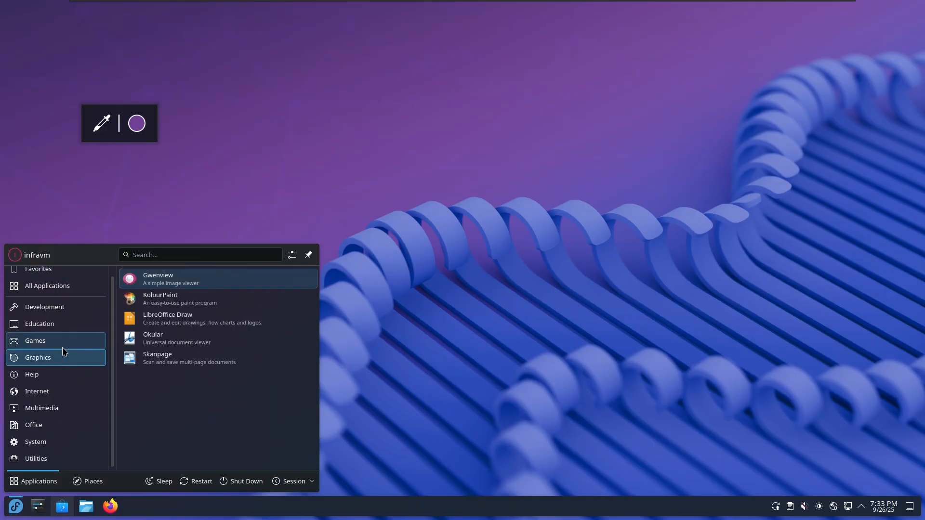
pyautogui.moveTo(62, 329)
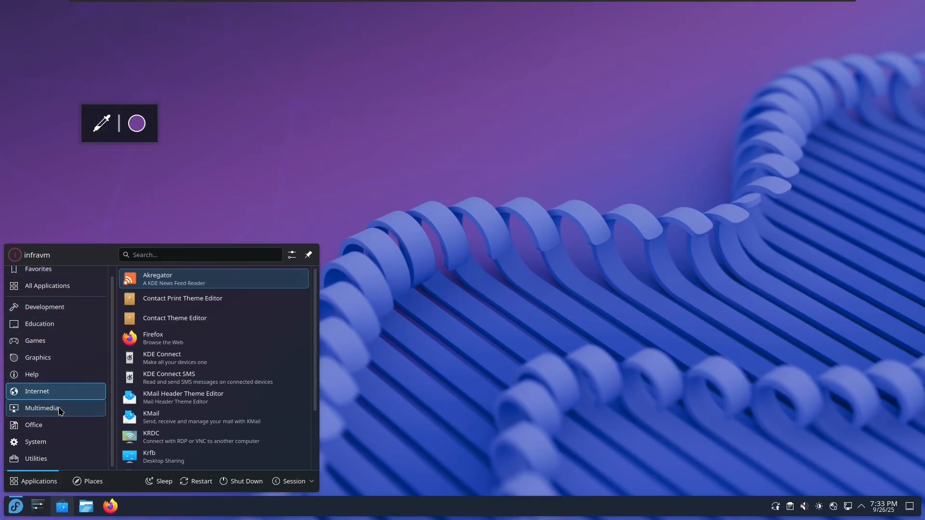
pyautogui.click(16, 509)
pyautogui.click(16, 508)
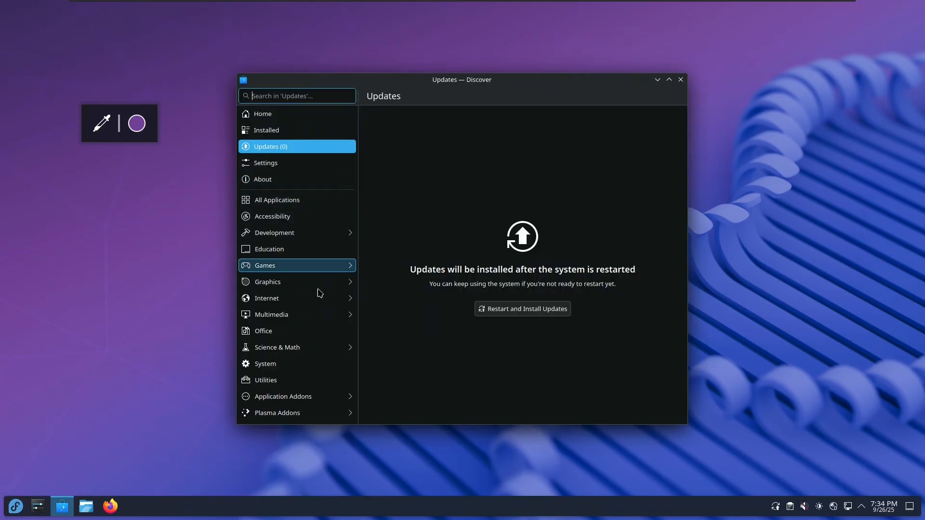
pyautogui.click(111, 506)
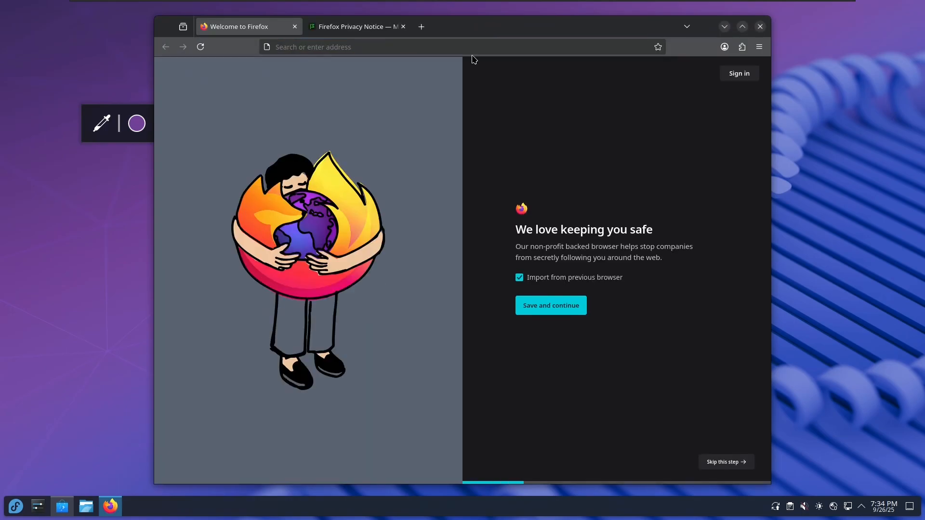
pyautogui.click(472, 47)
# Load the KDE Applications site, dismiss the sidebar tip, and maximize Firefox
pyautogui.write('apple')
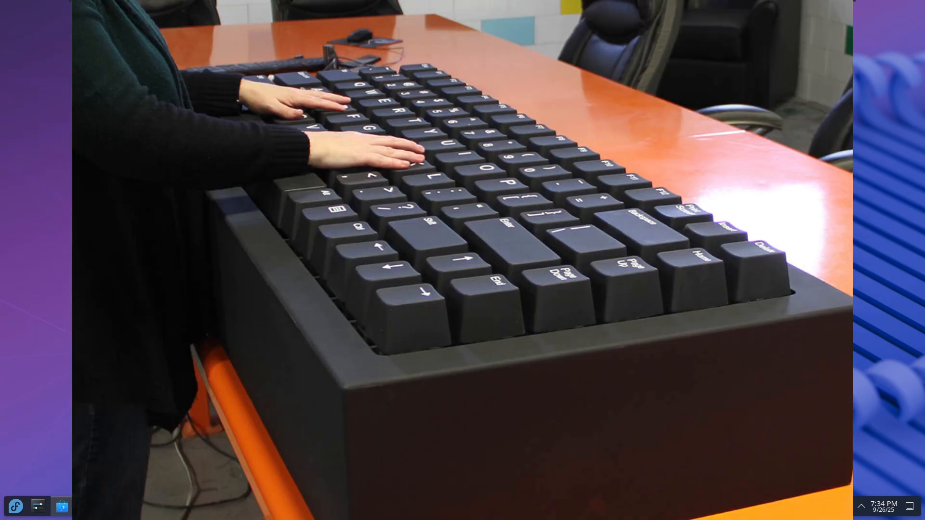
pyautogui.press('Return')
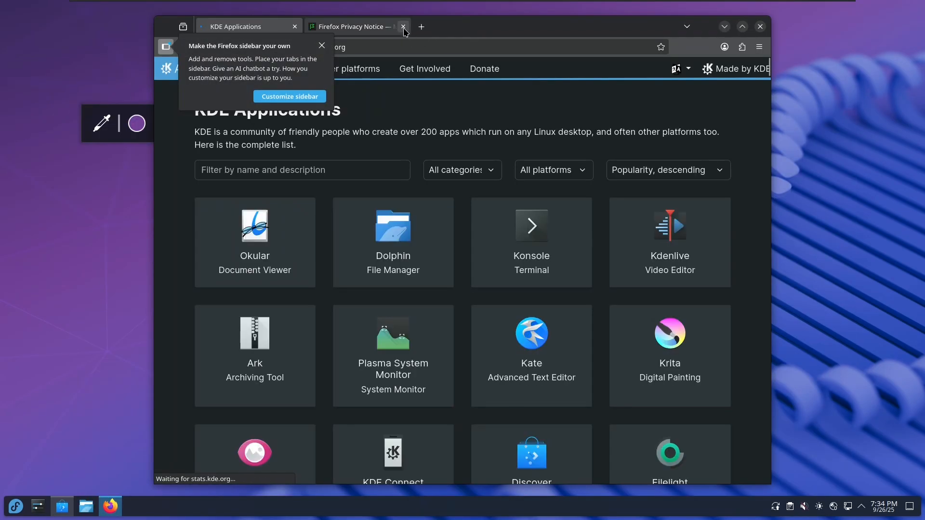
pyautogui.click(322, 46)
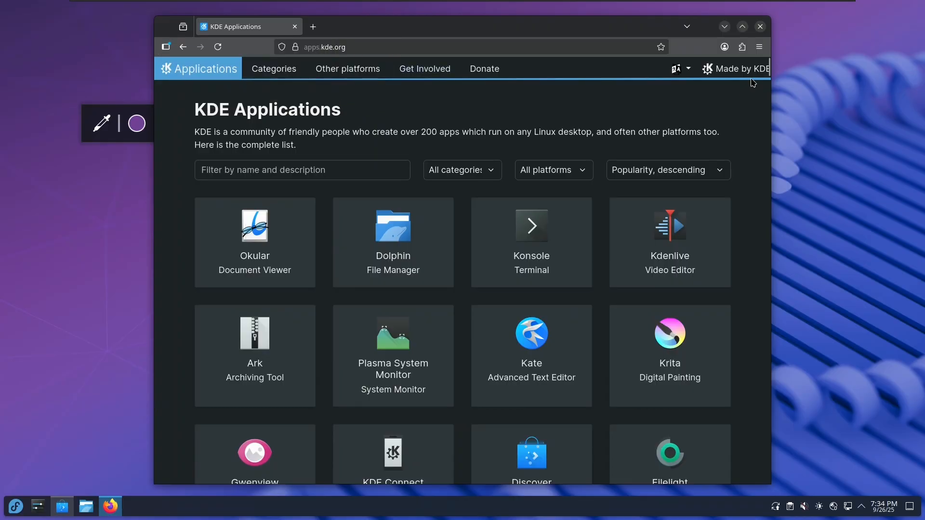
pyautogui.scroll(-20, 752, 82)
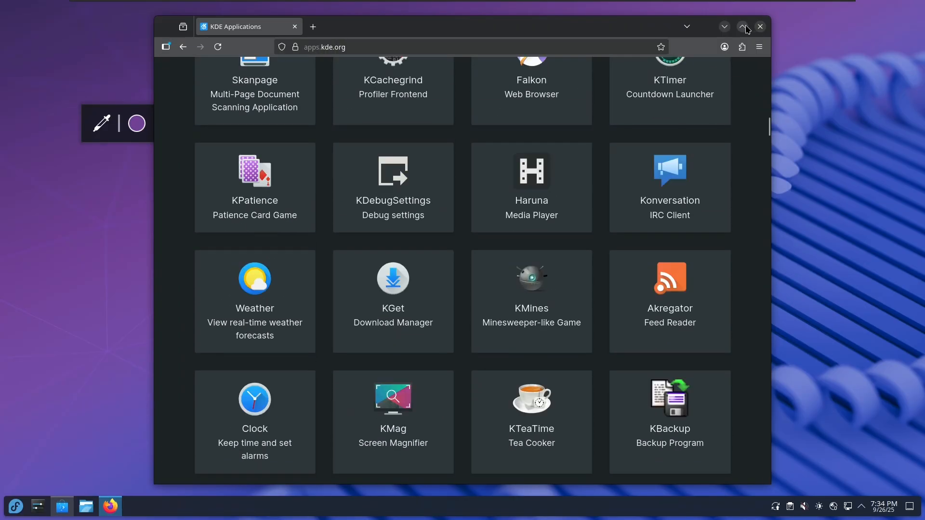
pyautogui.click(744, 27)
# Scroll the KDE app catalogue and open the KMouseTool page
pyautogui.scroll(-15, 909, 235)
pyautogui.moveTo(909, 235); pyautogui.dragTo(896, 145)
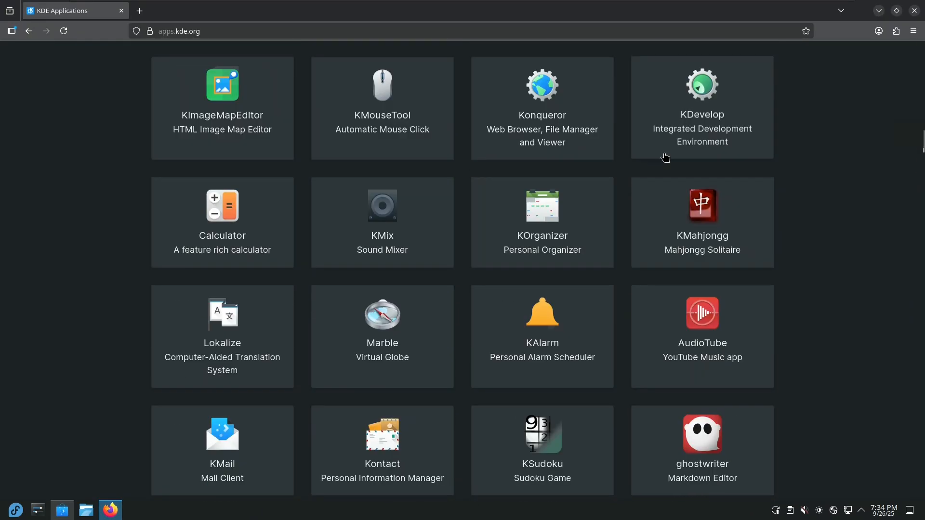
pyautogui.scroll(4, 559, 221)
pyautogui.click(402, 311)
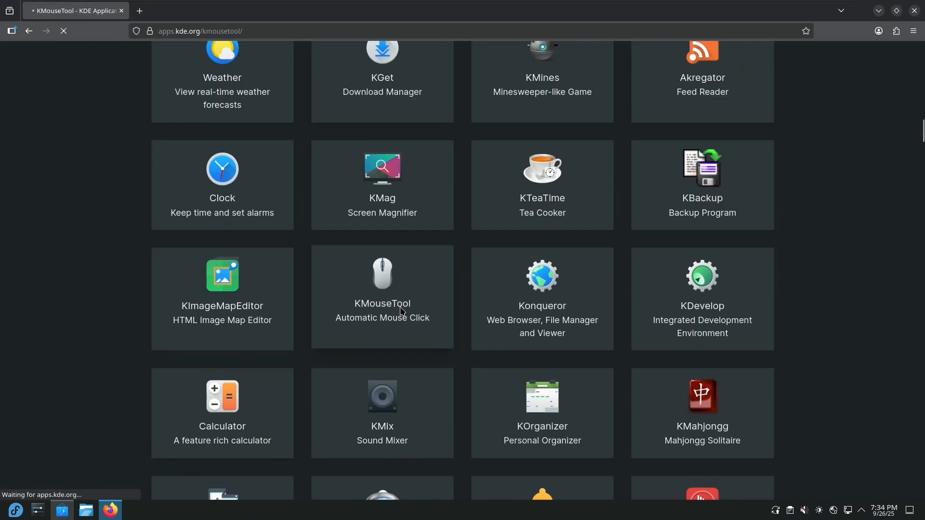
pyautogui.scroll(-3, 270, 342)
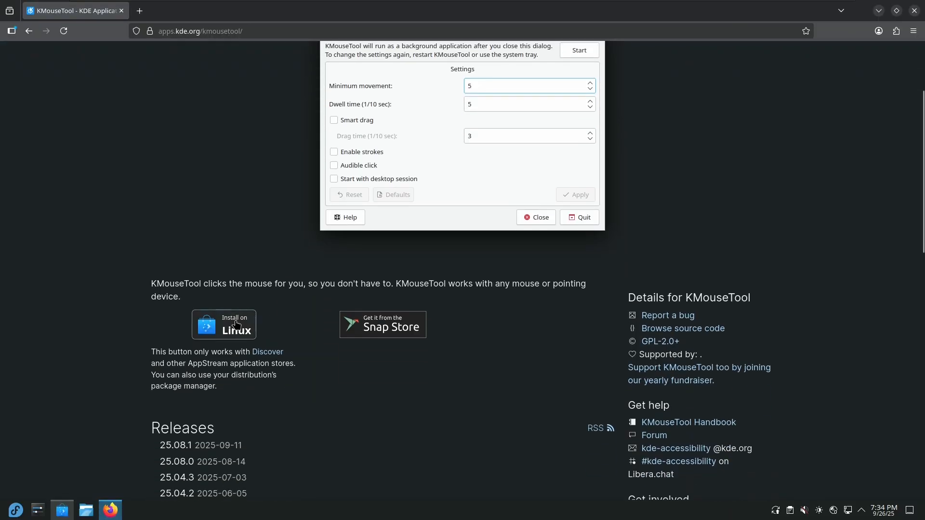
# Send KMouseTool's Install on Linux link to Discover, always allowing apps.kde.org to open it
pyautogui.click(224, 329)
pyautogui.click(500, 83)
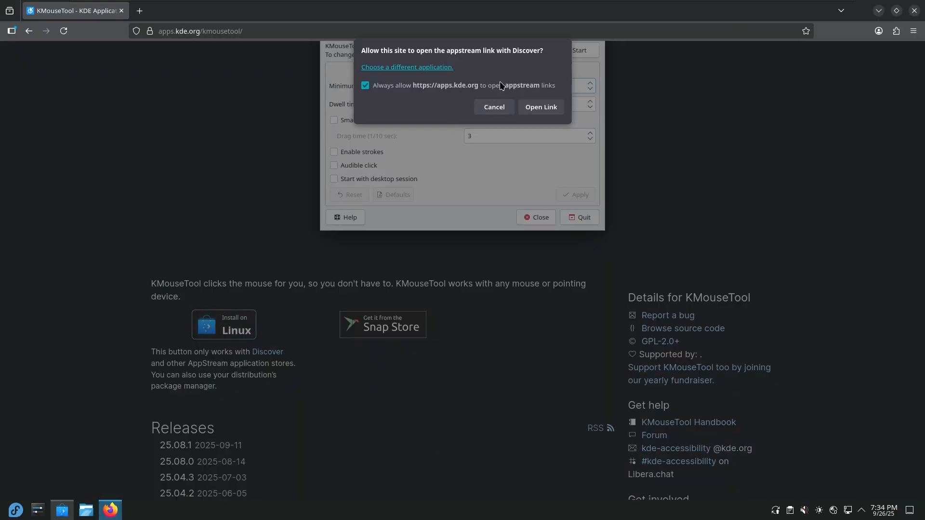
pyautogui.click(540, 106)
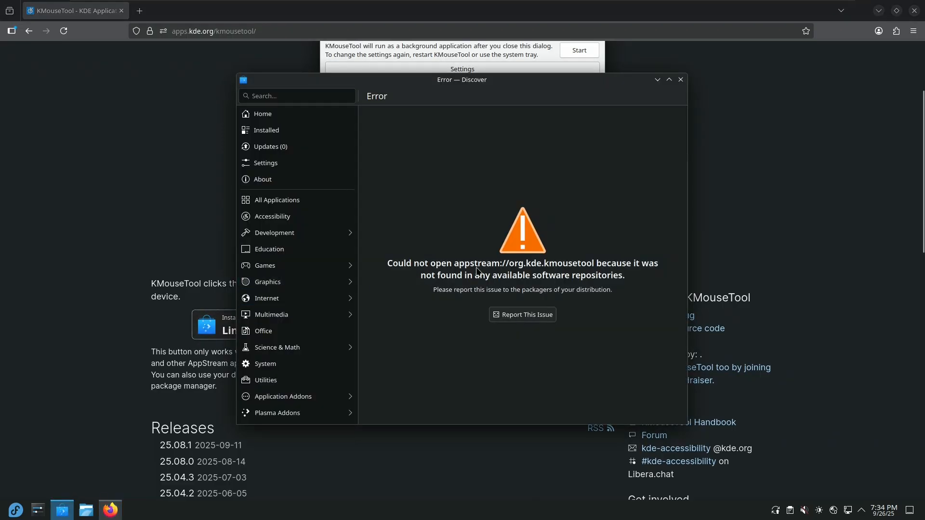
# Close the bug report tab, minimize Firefox, and open Discover's software source settings
pyautogui.click(515, 314)
pyautogui.click(230, 10)
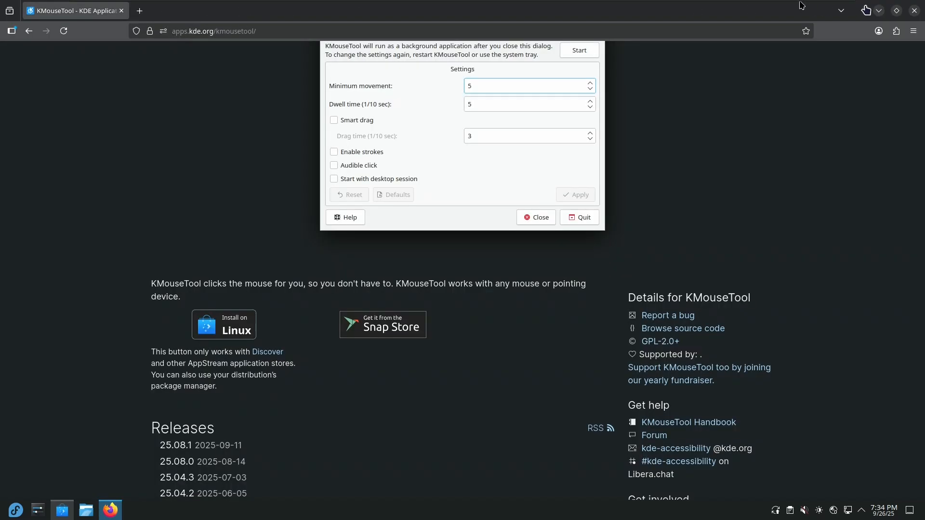
pyautogui.click(879, 11)
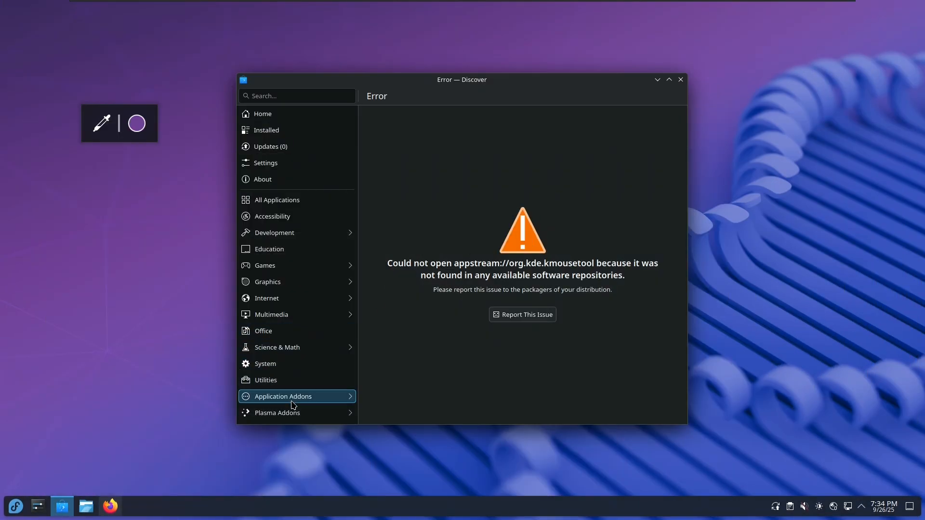
pyautogui.click(284, 162)
# Add Flathub (dl.flathub.org) as a Flatpak source after entering the admin password
pyautogui.click(646, 120)
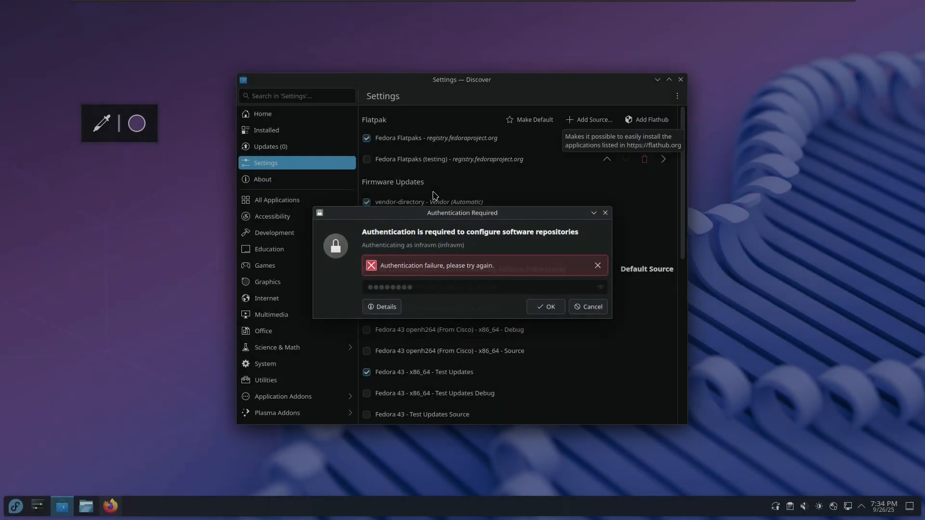
pyautogui.press('Escape')
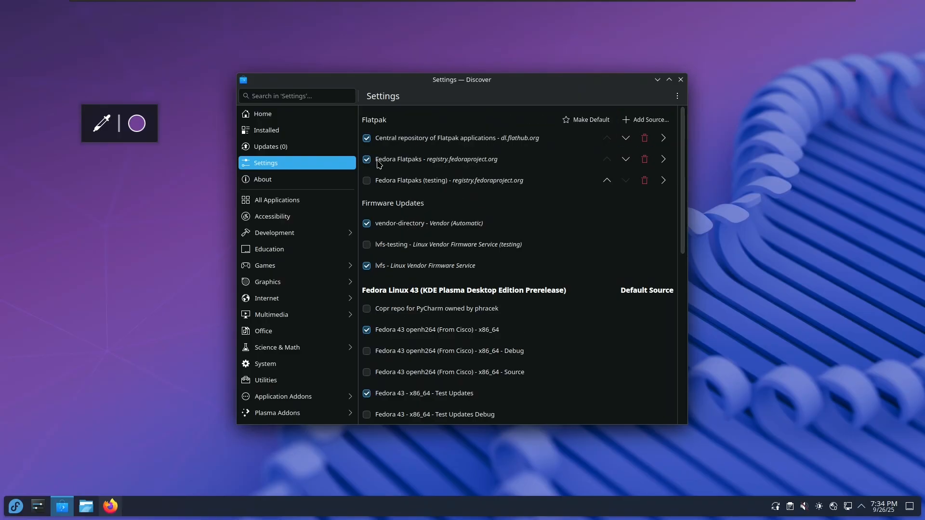
pyautogui.scroll(-1, 452, 203)
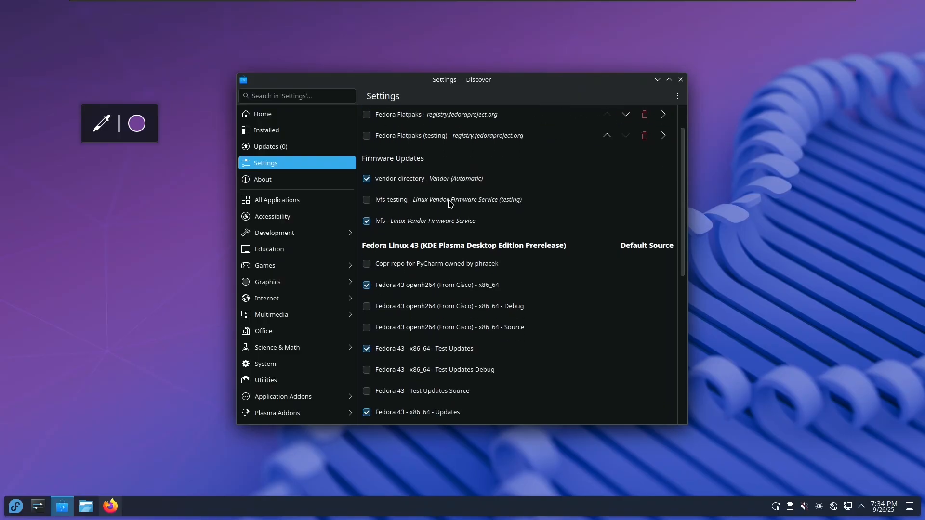
pyautogui.click(289, 114)
# Retry installing KMouseTool from Firefox through Discover
pyautogui.click(115, 515)
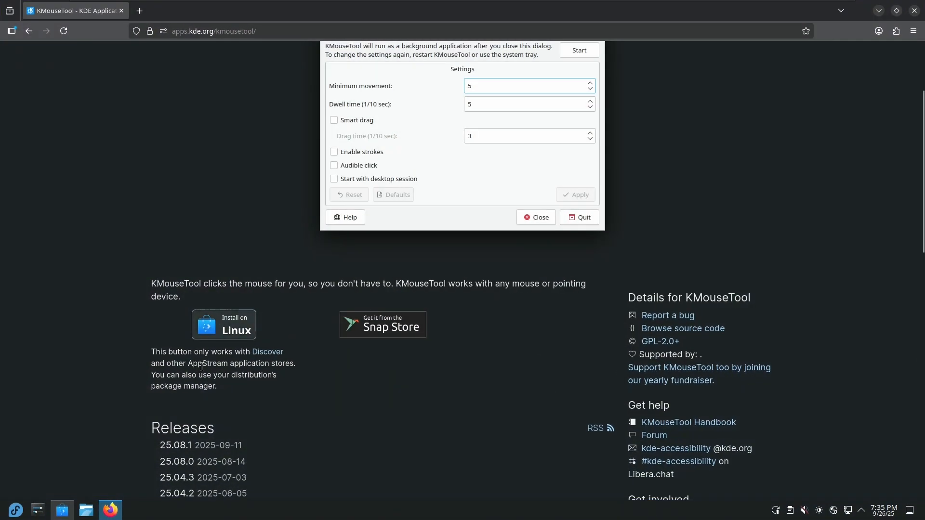
pyautogui.click(209, 340)
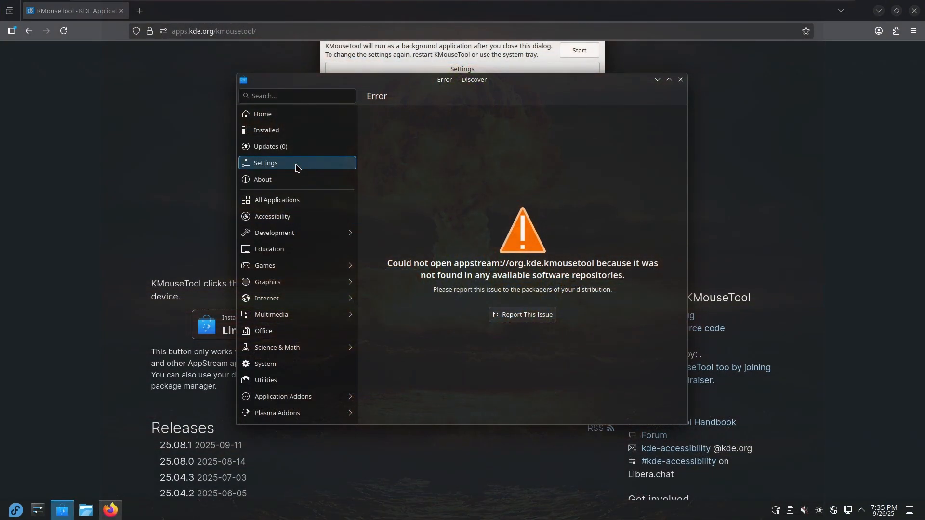
pyautogui.click(295, 164)
# Install the pending system updates from Discover's Updates page and restart
pyautogui.click(309, 148)
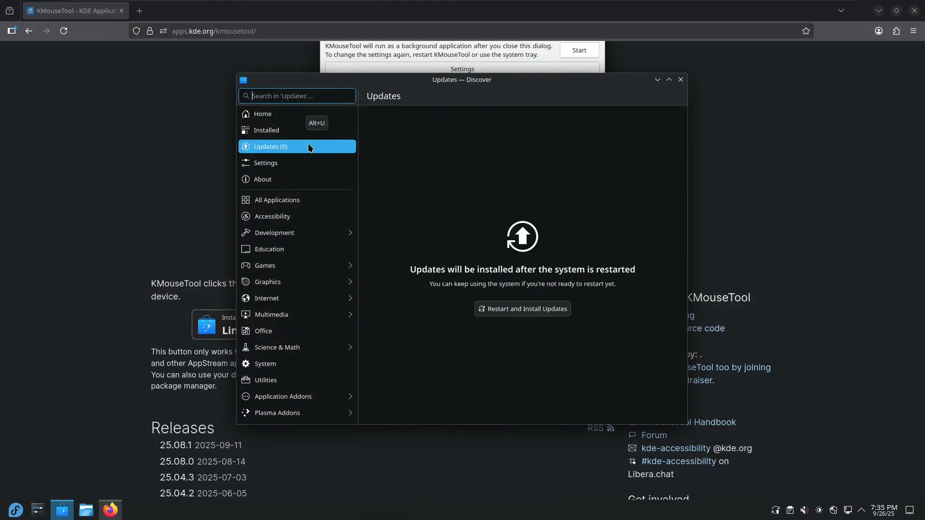
pyautogui.click(498, 312)
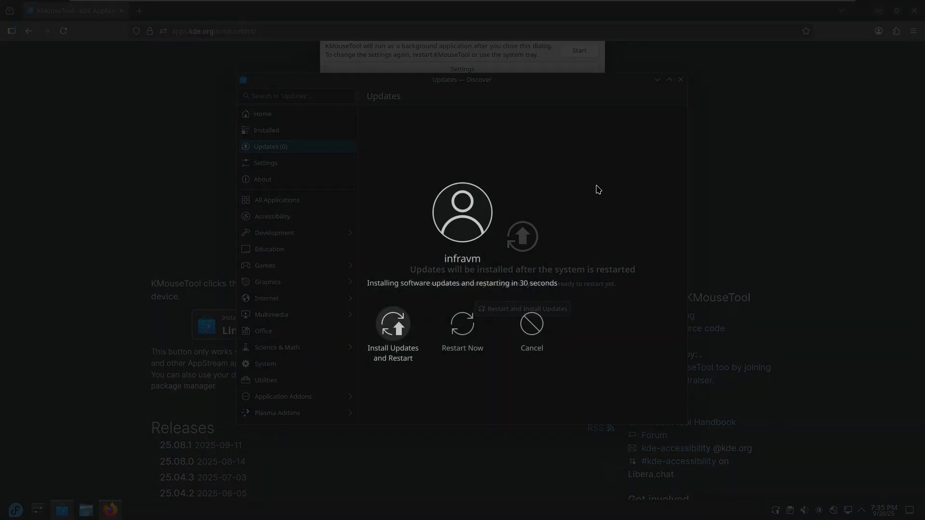
pyautogui.click(389, 318)
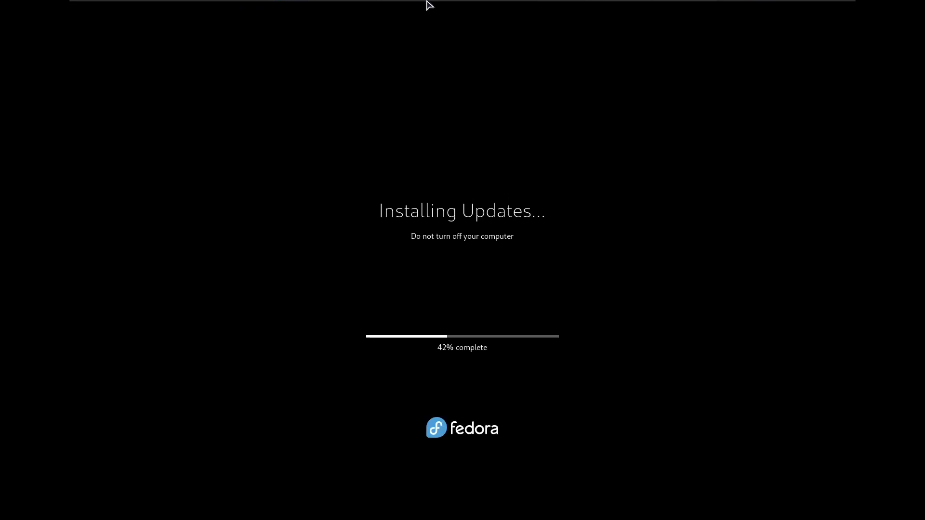
# Switch to the AnduinOS VM tab and power the machine on
pyautogui.moveTo(419, 3)
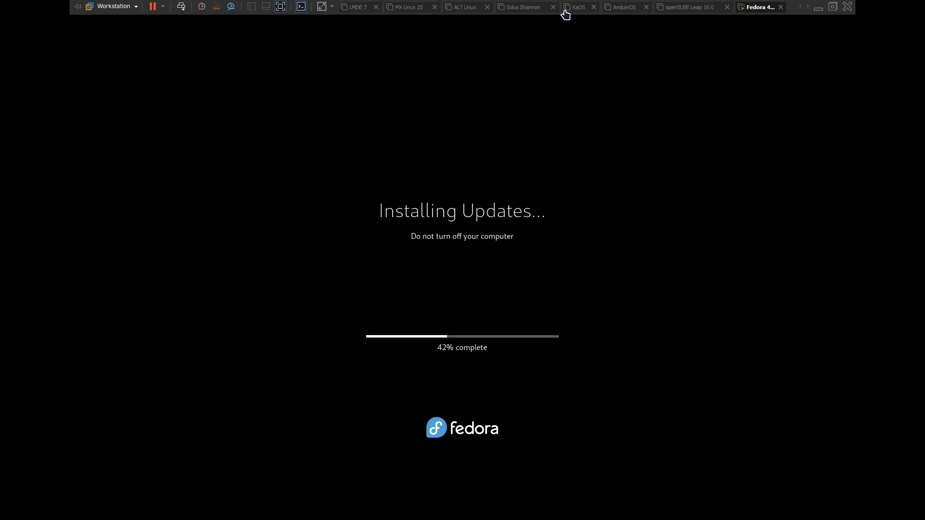
pyautogui.click(631, 7)
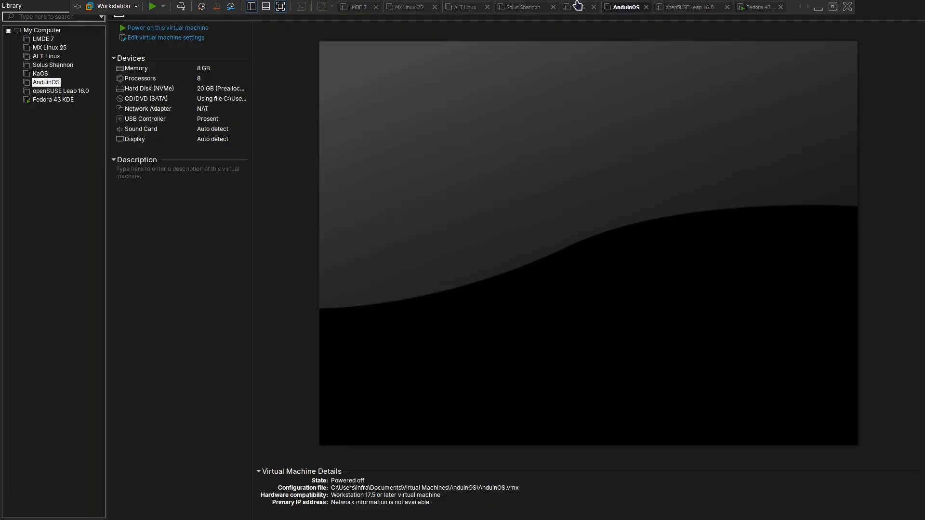
pyautogui.click(163, 28)
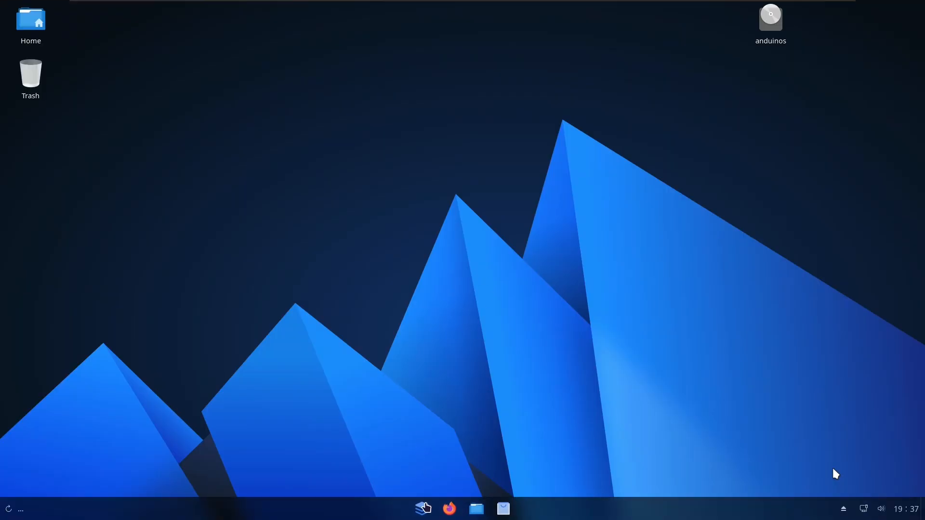
# Open Console from the launcher and run sudo apt install kalk
pyautogui.click(423, 509)
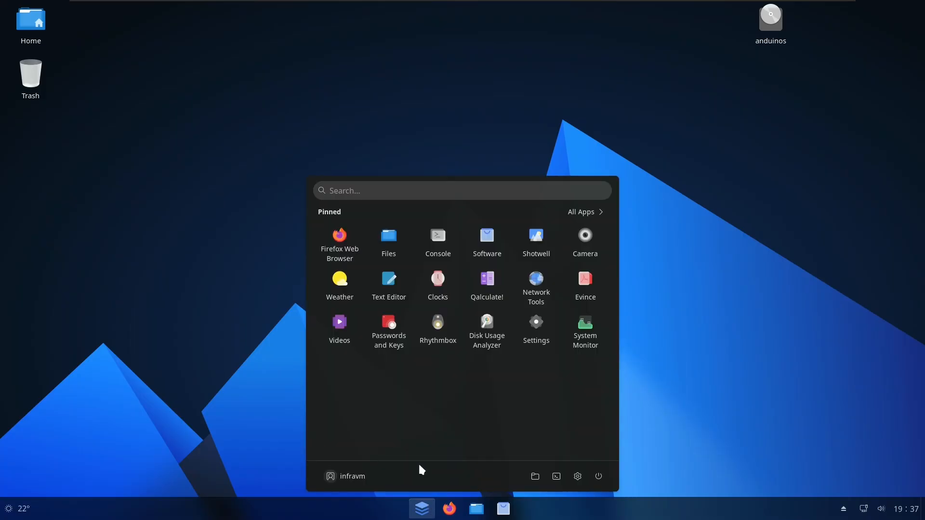
pyautogui.click(448, 257)
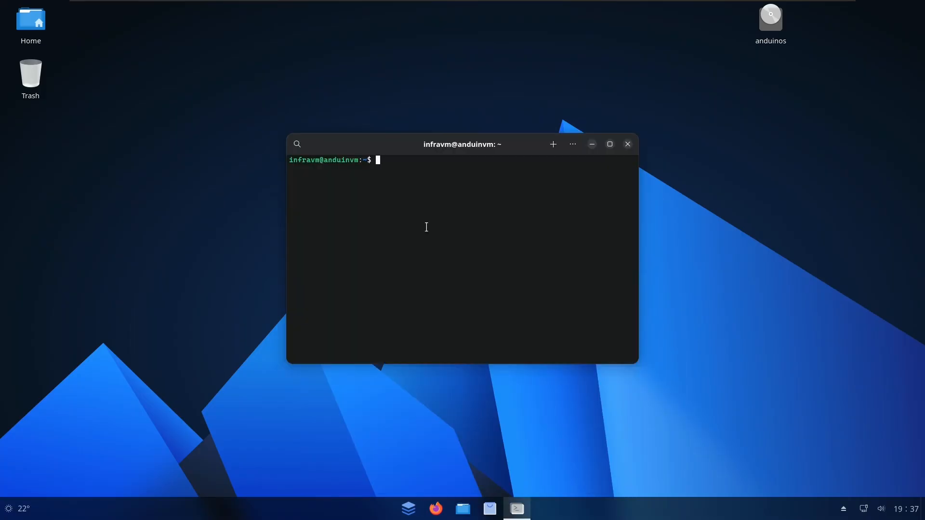
pyautogui.write('apt')
pyautogui.press('BackSpace')
pyautogui.press('BackSpace')
pyautogui.write('sudo apt install kalk')
pyautogui.press('Return')
pyautogui.press('Return')
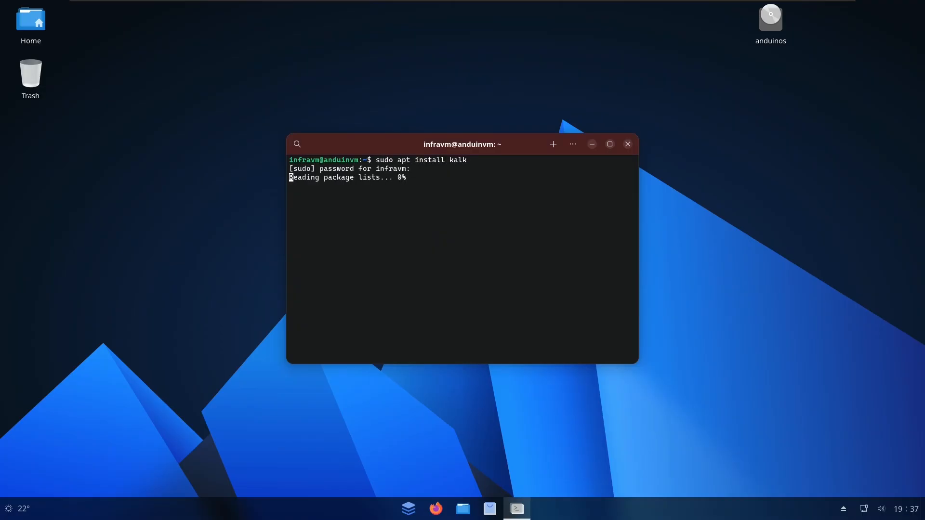
# Maximize the terminal and examine the 167 MB disk space figure in the summary
pyautogui.click(609, 143)
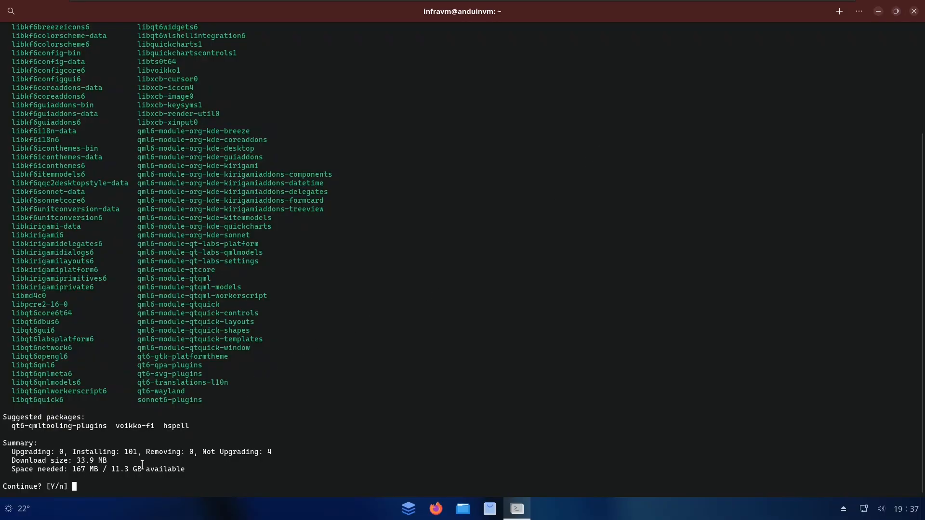
pyautogui.doubleClick(84, 471)
pyautogui.click(139, 469)
pyautogui.scroll(5, 139, 469)
pyautogui.scroll(-5, 94, 476)
pyautogui.doubleClick(74, 469)
pyautogui.click(84, 474)
# Review the package list and the 101-package count in the install summary
pyautogui.scroll(5, 101, 422)
pyautogui.moveTo(7, 117); pyautogui.dragTo(279, 333)
pyautogui.scroll(-5, 207, 241)
pyautogui.click(153, 432)
pyautogui.doubleClick(133, 453)
pyautogui.scroll(5, 137, 446)
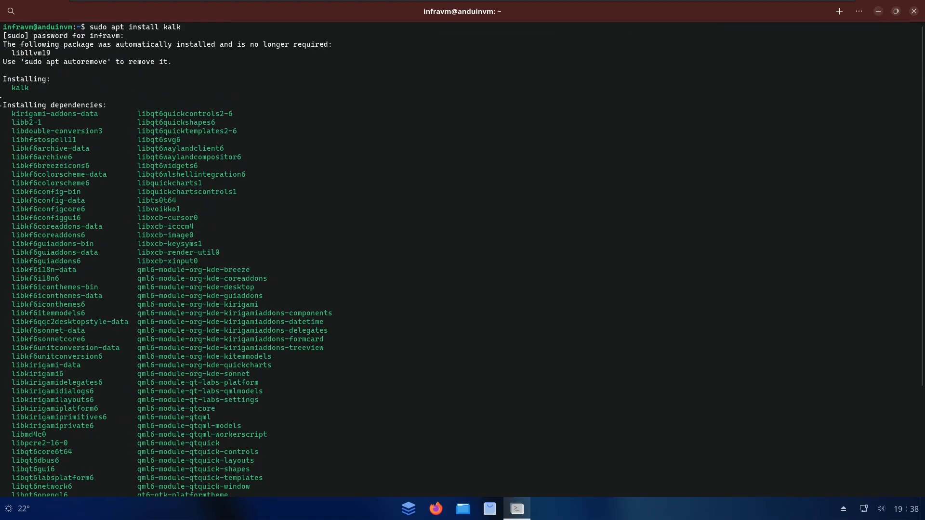
pyautogui.scroll(-5, 13, 116)
pyautogui.moveTo(136, 131); pyautogui.dragTo(205, 184)
pyautogui.click(205, 185)
pyautogui.scroll(4, 50, 367)
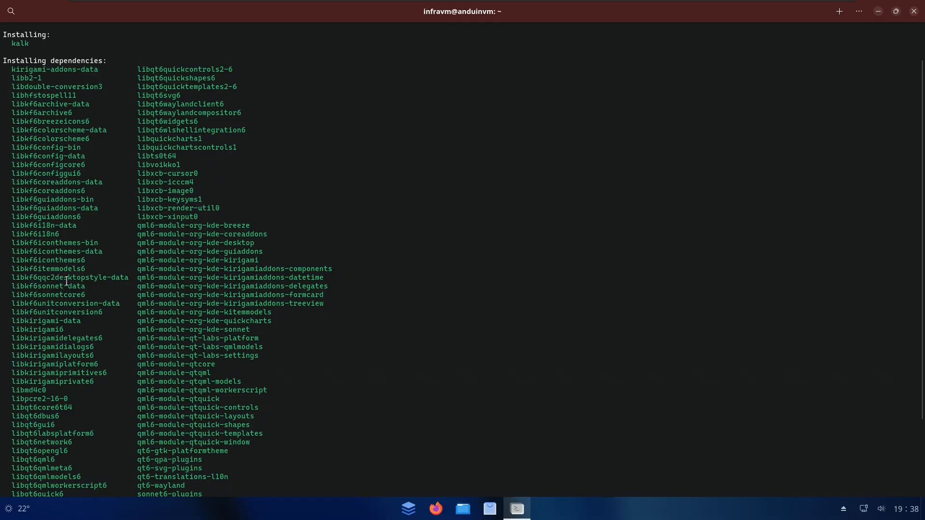
pyautogui.scroll(2, 90, 286)
pyautogui.scroll(-5, 89, 286)
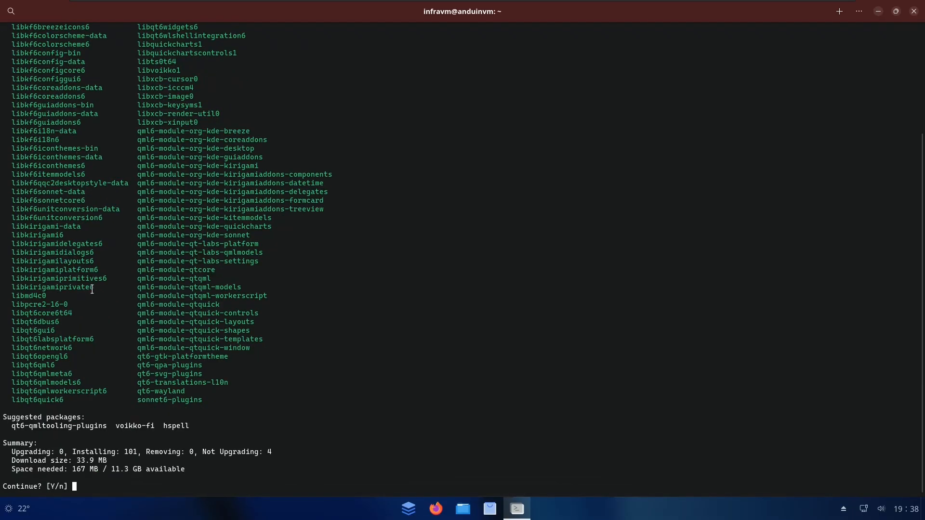
pyautogui.scroll(5, 97, 333)
# Restore the terminal to a smaller window and close it, confirming despite the running command
pyautogui.moveTo(361, 12); pyautogui.dragTo(439, 109)
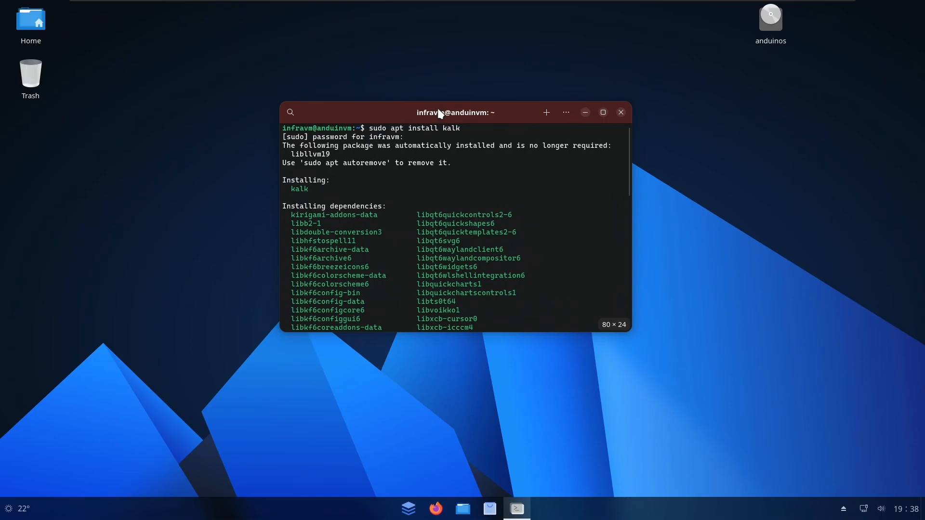
pyautogui.click(620, 113)
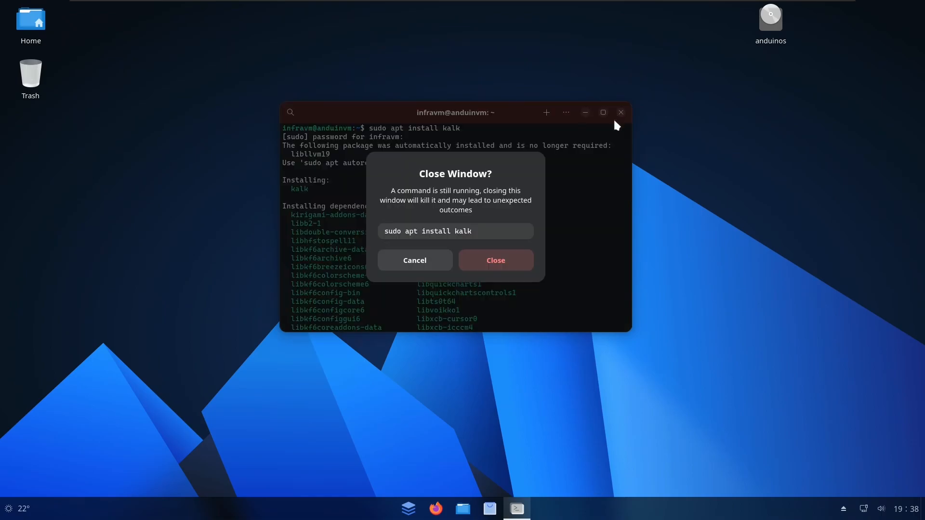
pyautogui.click(503, 265)
# Switch to the Fedora virtual machine tab in VMware
pyautogui.moveTo(258, 5)
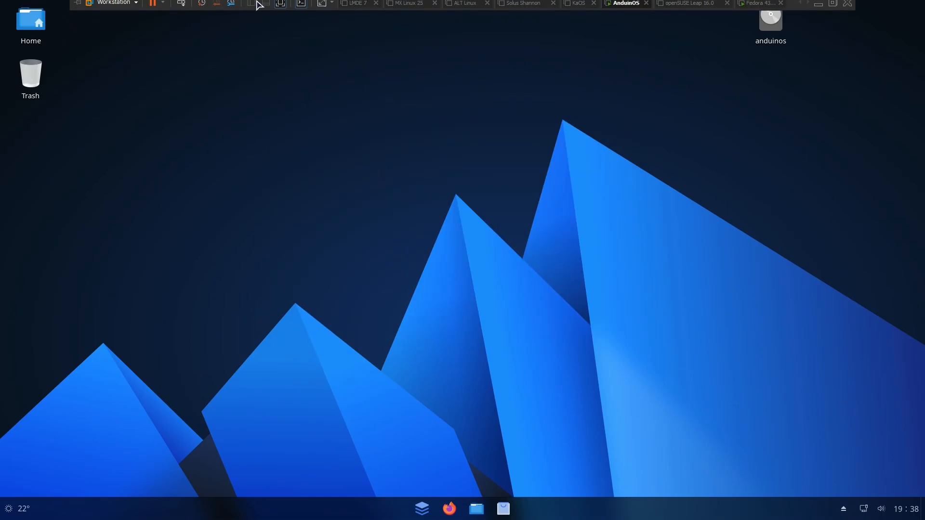
pyautogui.click(757, 5)
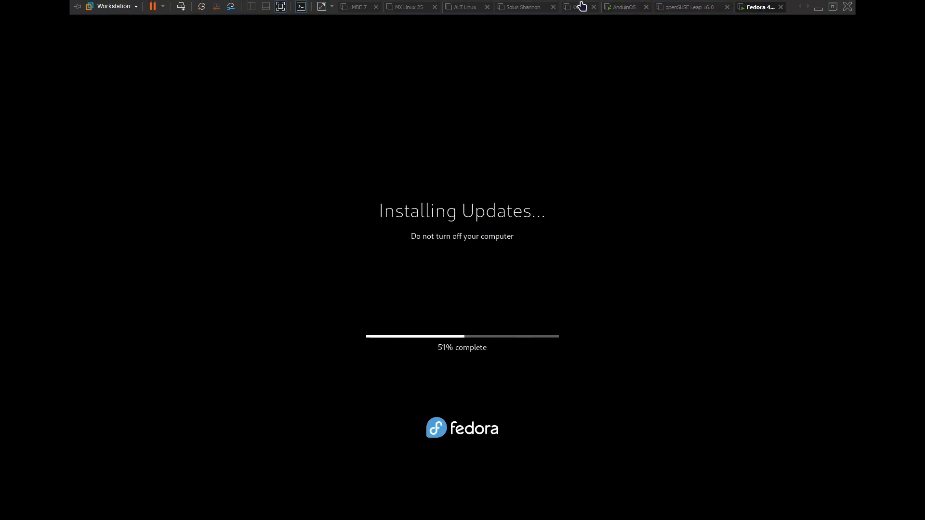
pyautogui.click(623, 7)
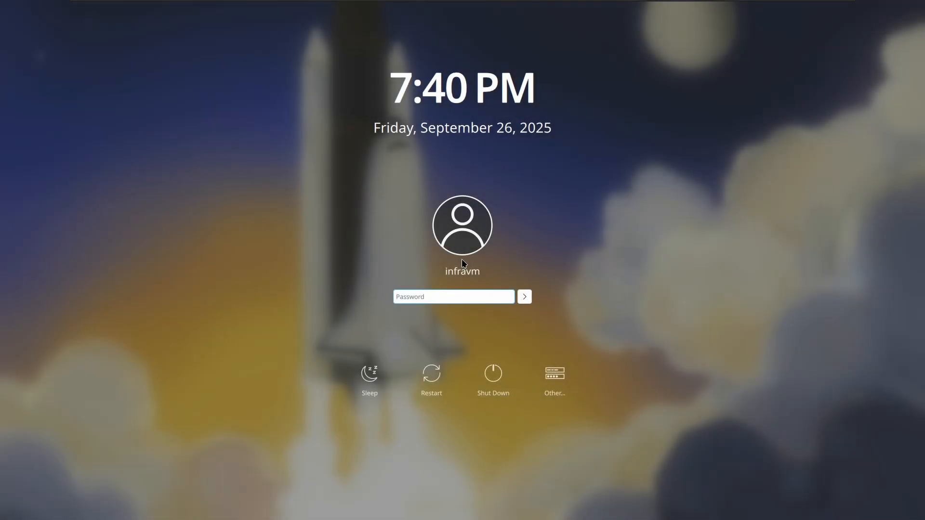
# Log in to Fedora with the account password once updates finish
pyautogui.write('*****')
pyautogui.press('BackSpace')
pyautogui.write('****')
pyautogui.press('Return')
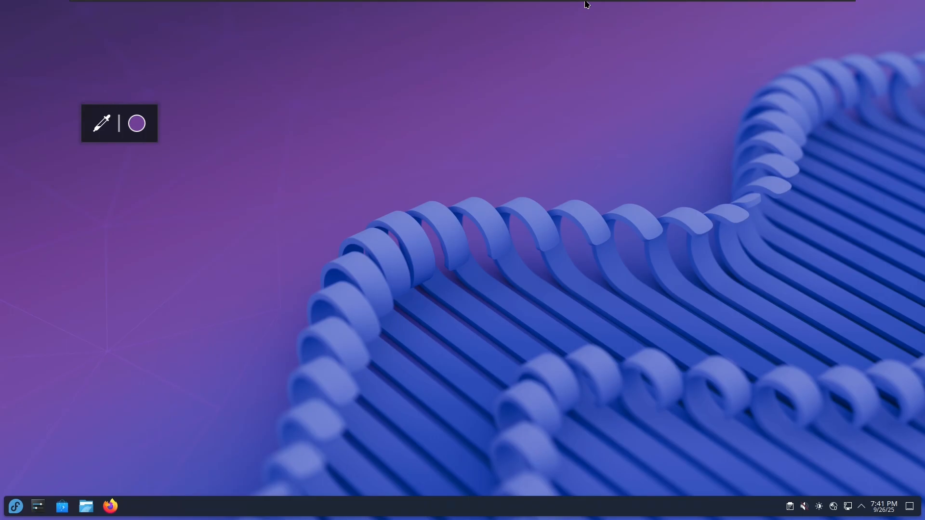
# Open Dolphin at Home, move it right, and step between Documents and Home
pyautogui.click(85, 511)
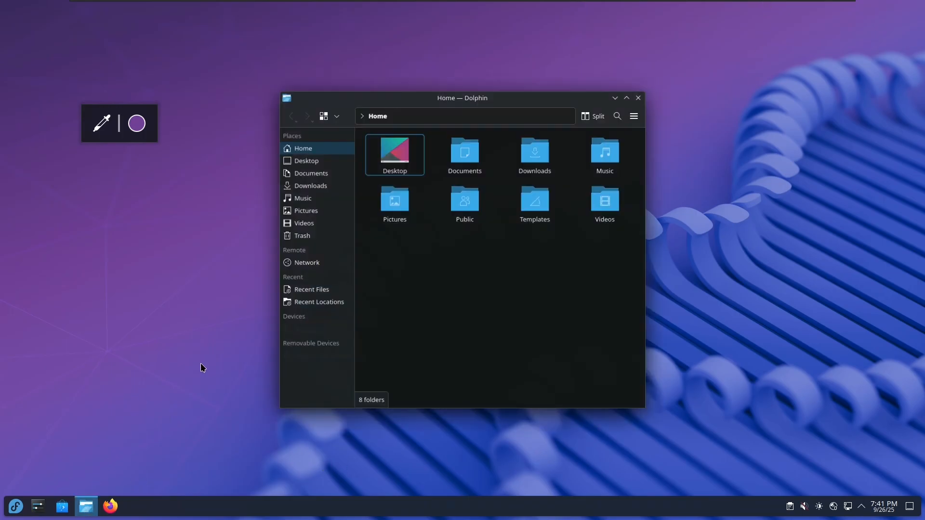
pyautogui.moveTo(419, 97); pyautogui.dragTo(515, 99)
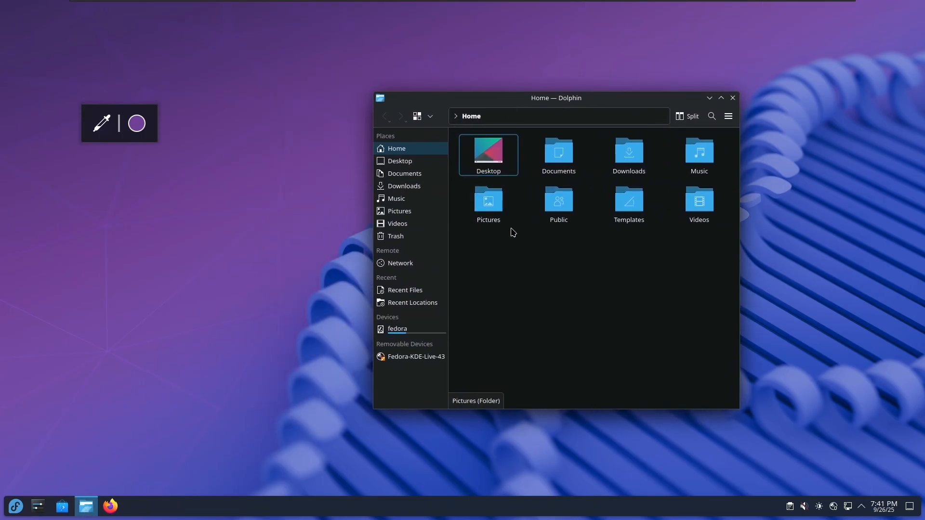
pyautogui.click(558, 159)
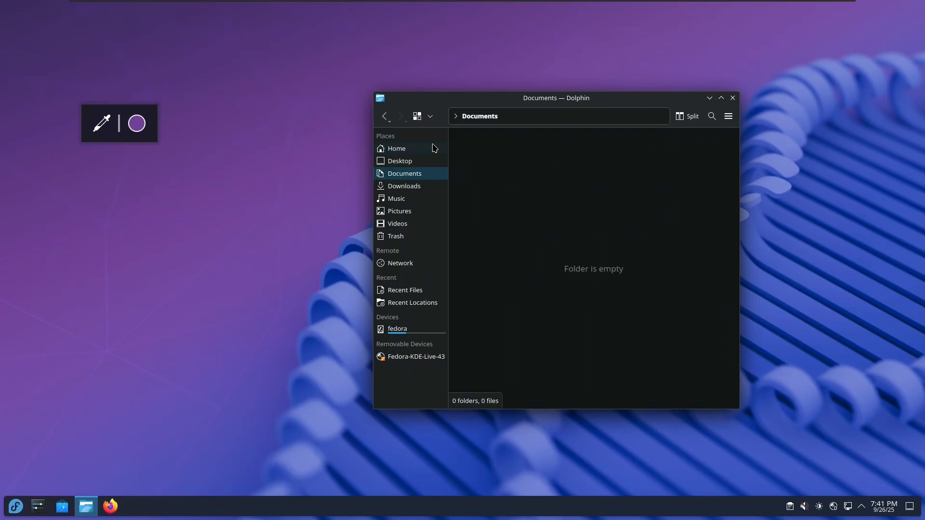
pyautogui.click(385, 118)
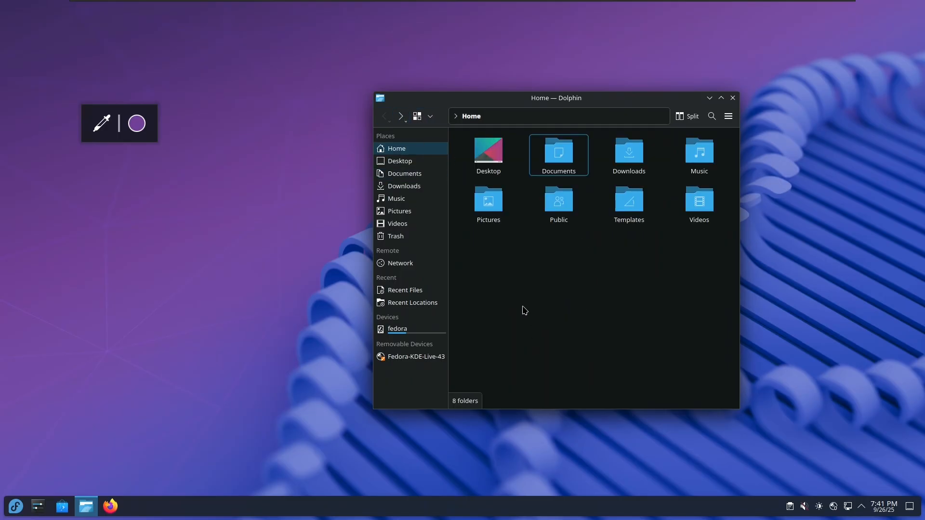
pyautogui.click(406, 123)
# Look at the toolbar's back navigation option and its longer description
pyautogui.rightClick(386, 123)
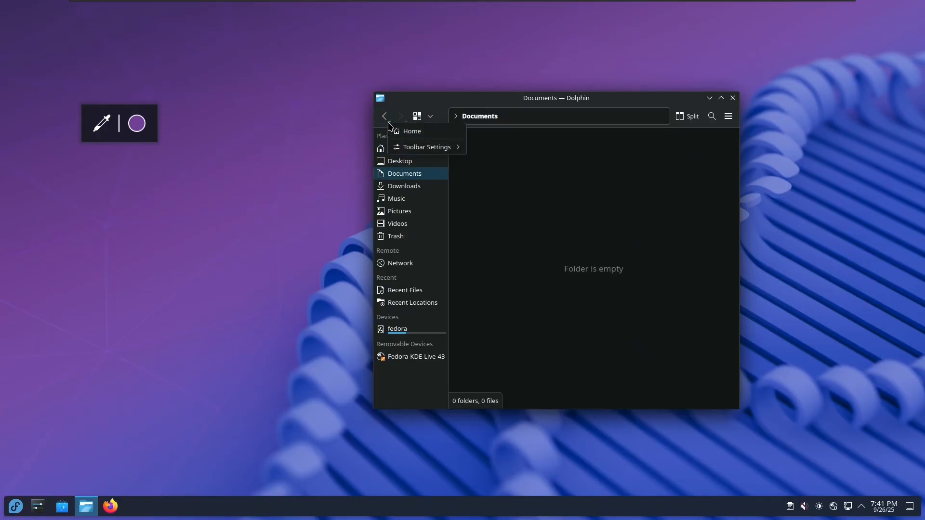
pyautogui.moveTo(419, 149)
pyautogui.click(475, 164)
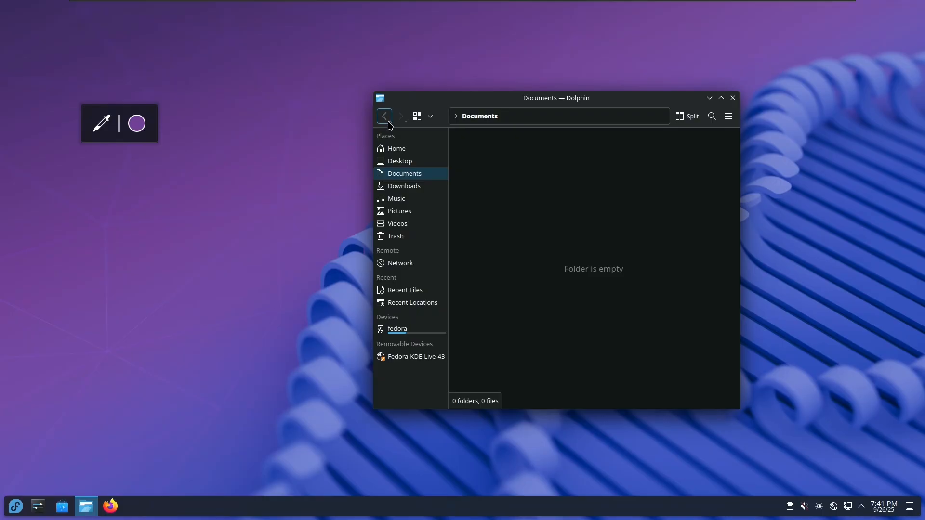
pyautogui.press('shift')
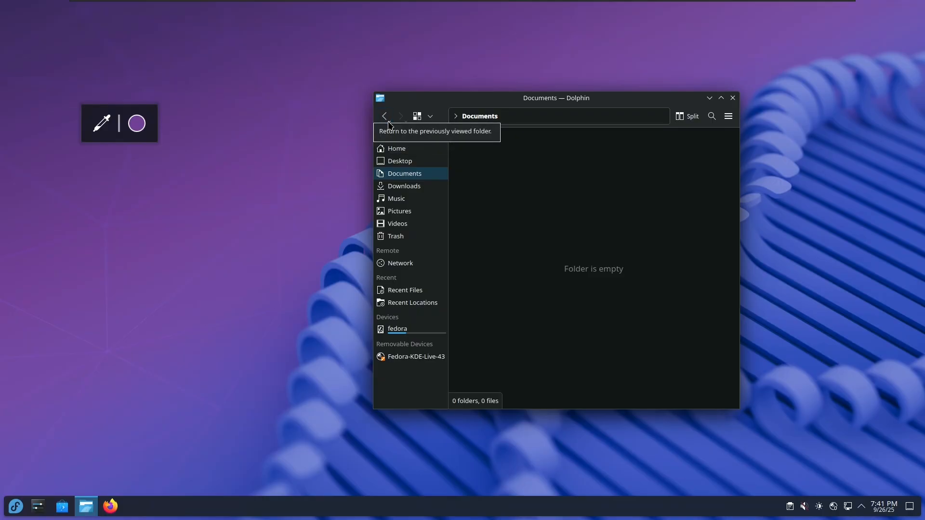
# Toggle the view mode options, return to Home, and use Back and Forward
pyautogui.click(431, 120)
pyautogui.click(431, 120)
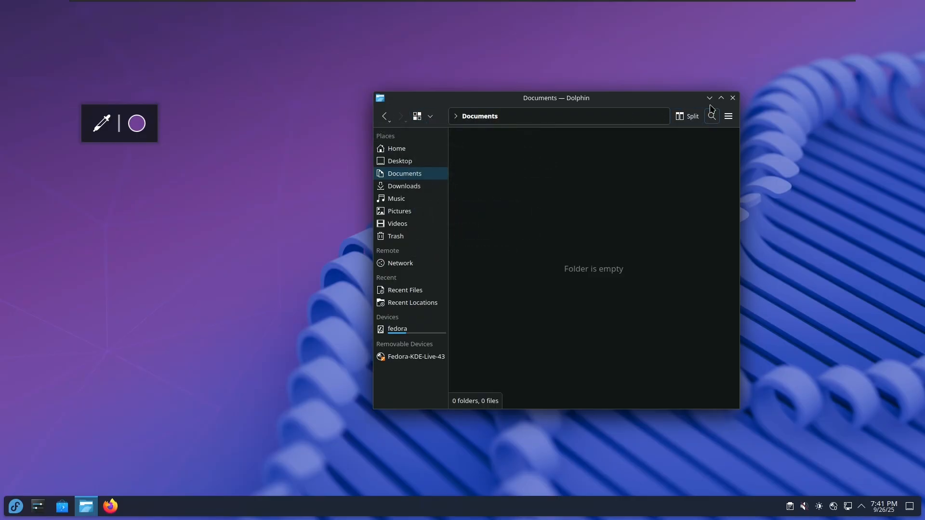
pyautogui.click(444, 149)
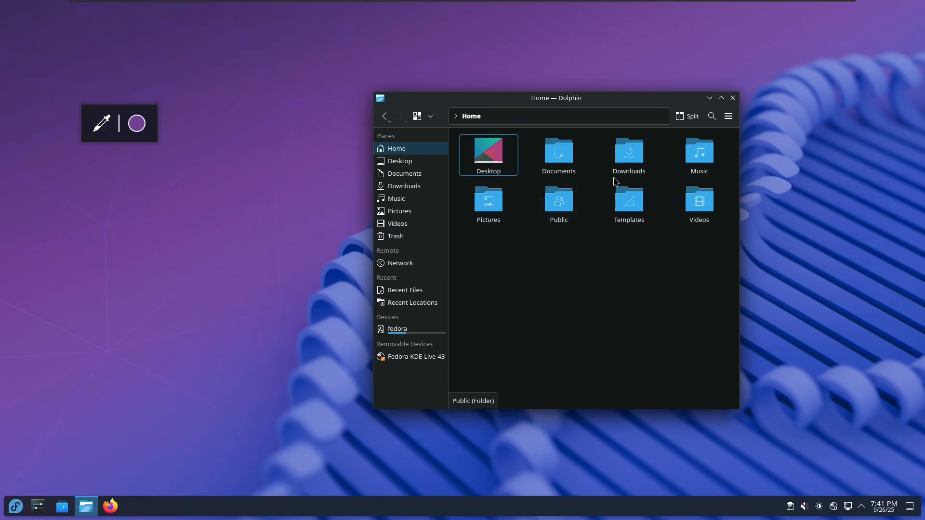
pyautogui.click(384, 116)
pyautogui.click(400, 116)
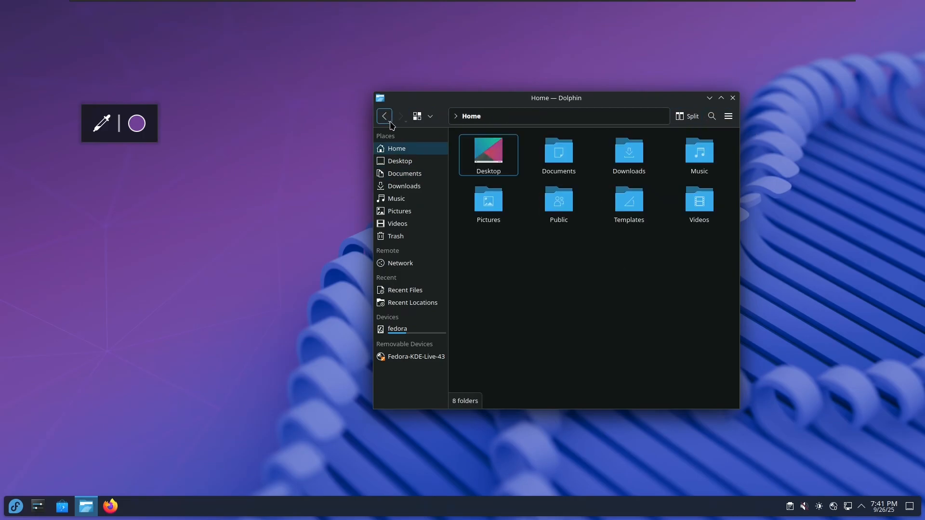
pyautogui.click(430, 118)
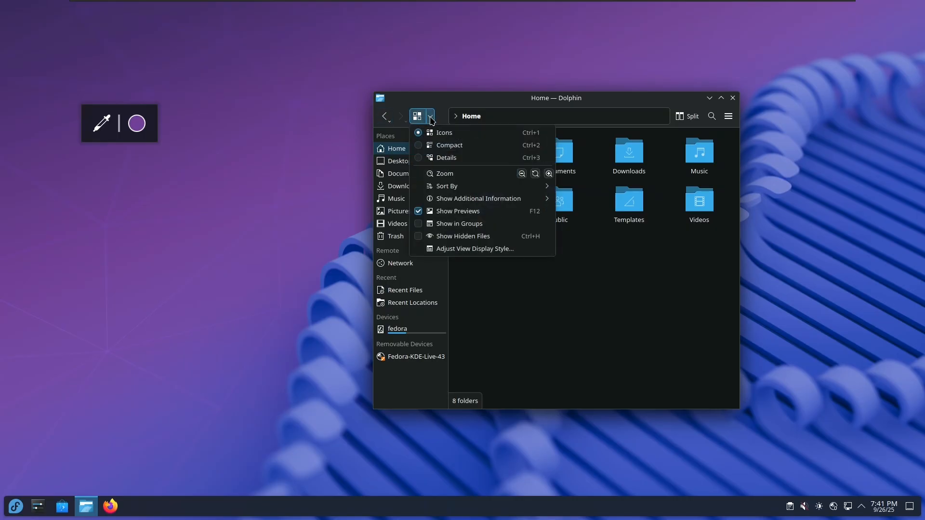
pyautogui.moveTo(478, 187)
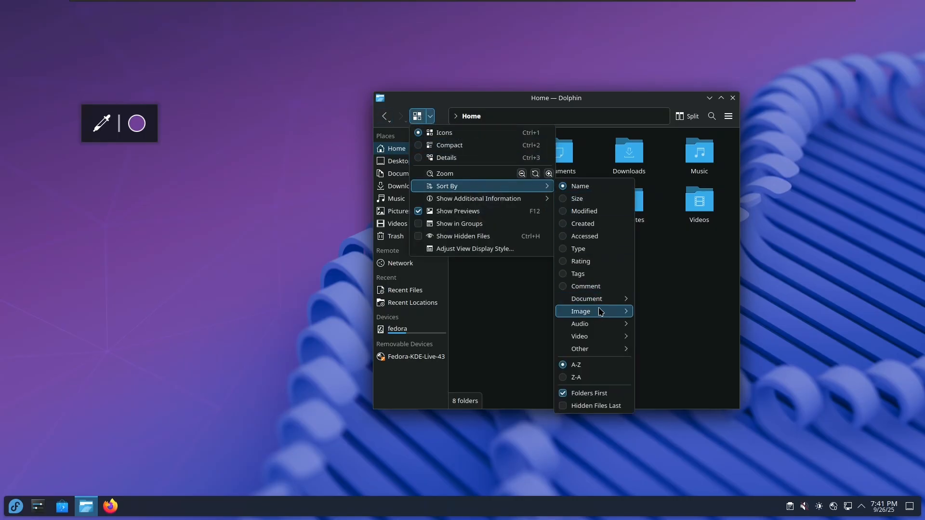
pyautogui.moveTo(597, 351)
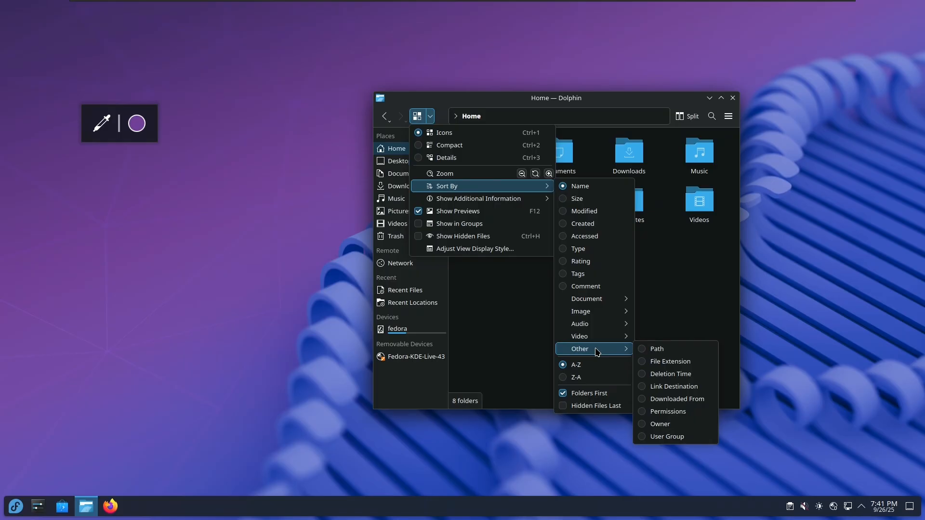
pyautogui.moveTo(543, 198)
pyautogui.moveTo(574, 301)
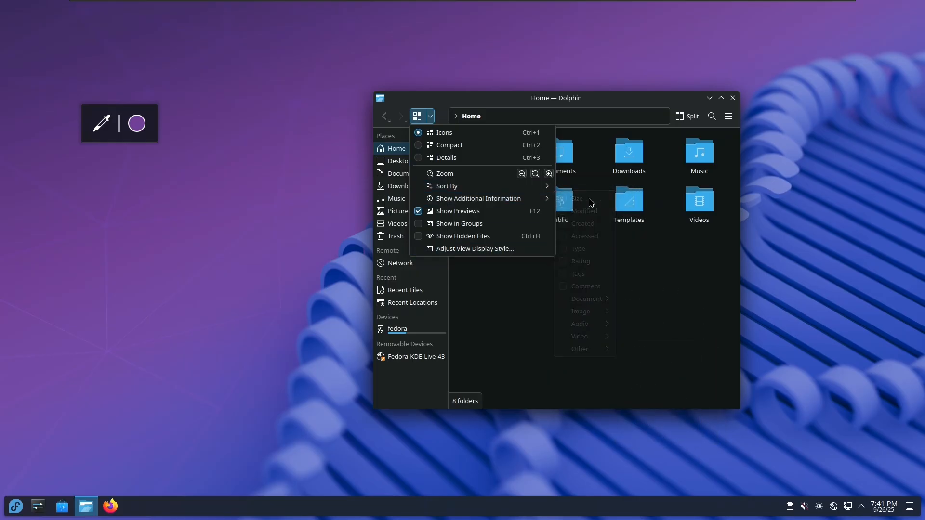
pyautogui.click(728, 116)
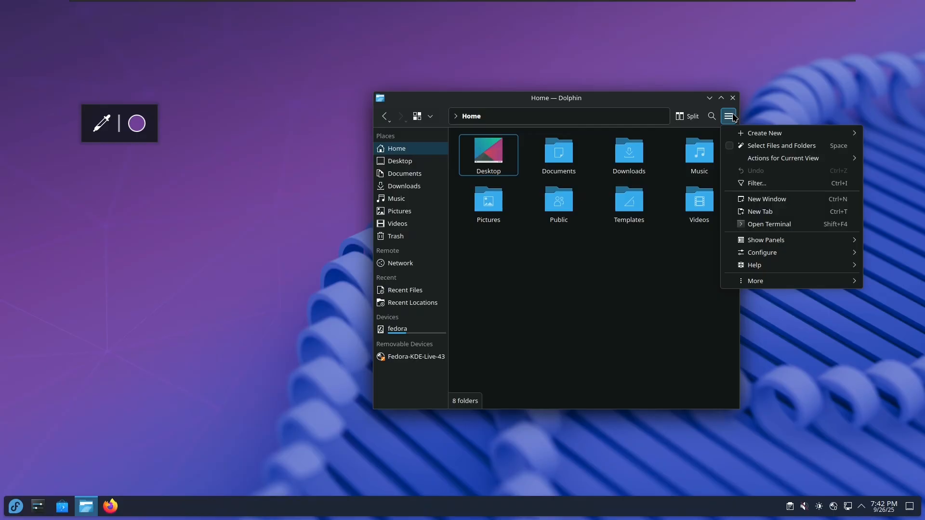
# Browse the main menu without changes and toggle the view to compact list and back to icons
pyautogui.moveTo(747, 135)
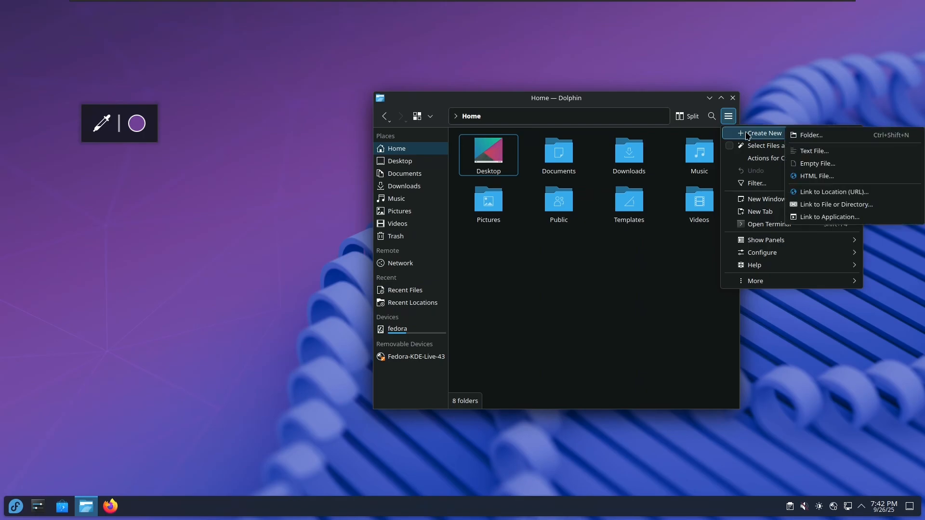
pyautogui.moveTo(770, 243)
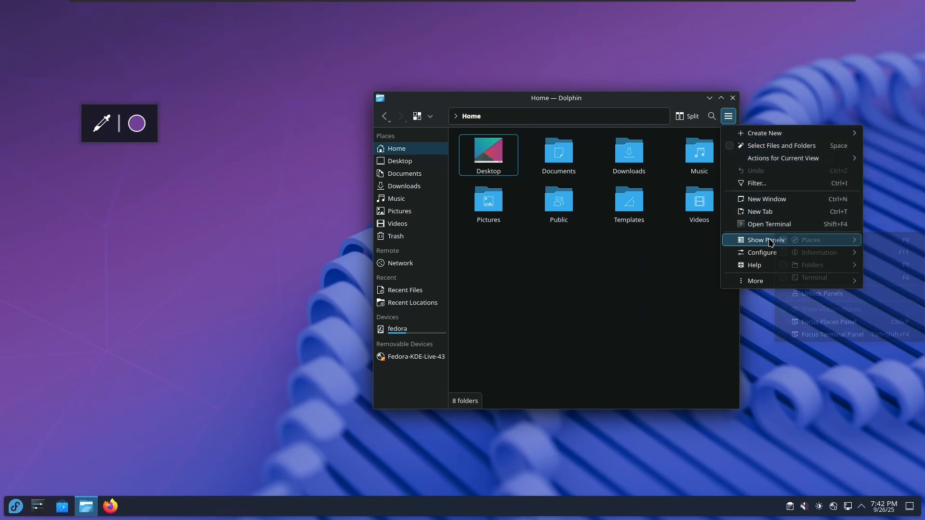
pyautogui.moveTo(748, 254)
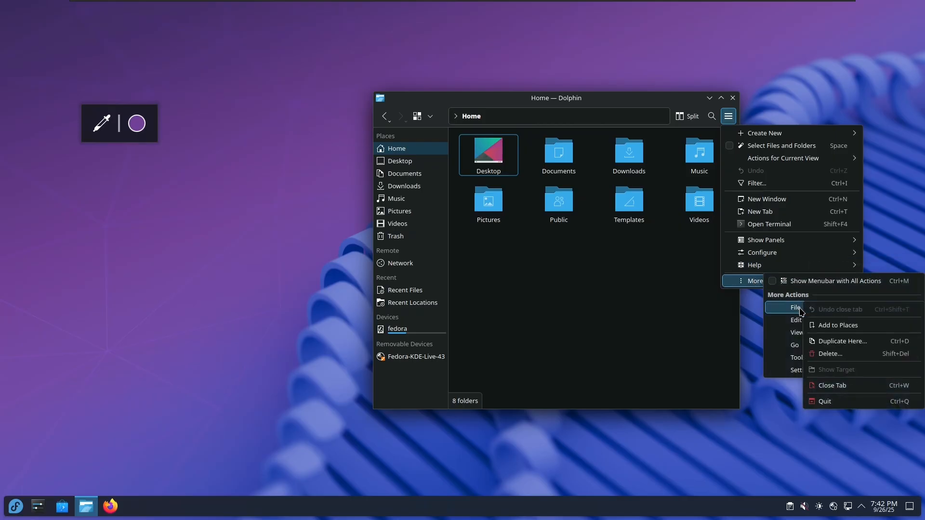
pyautogui.click(662, 335)
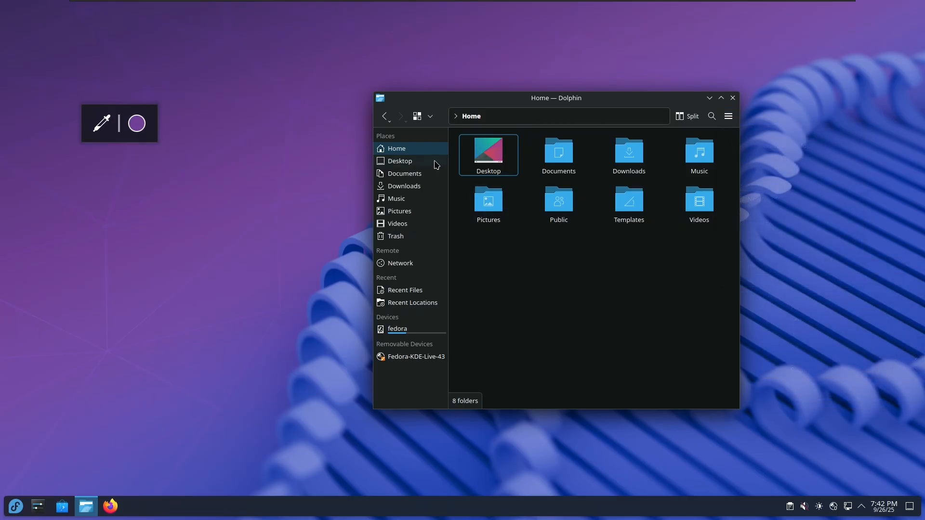
pyautogui.click(417, 118)
pyautogui.click(417, 117)
# Reopen the hamburger menu and point to Configure > Configure Dolphin…
pyautogui.click(729, 118)
pyautogui.click(730, 116)
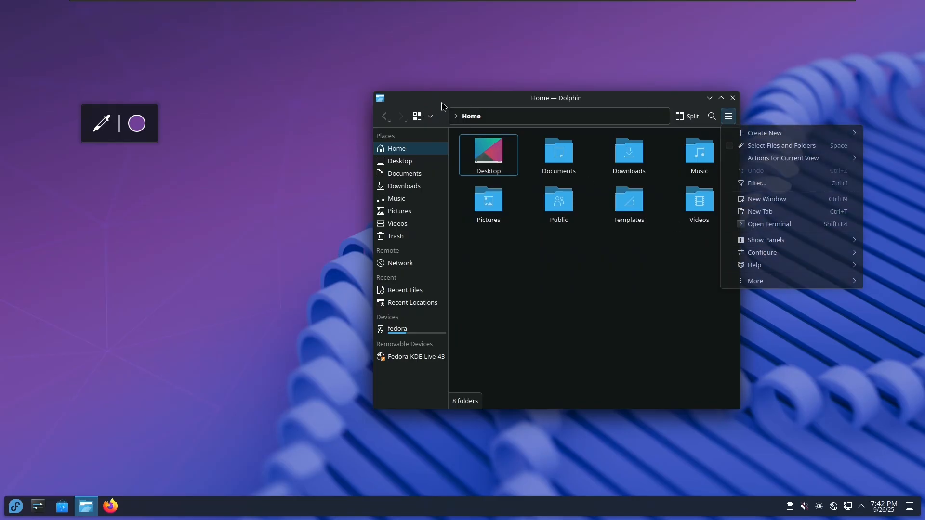
pyautogui.click(729, 117)
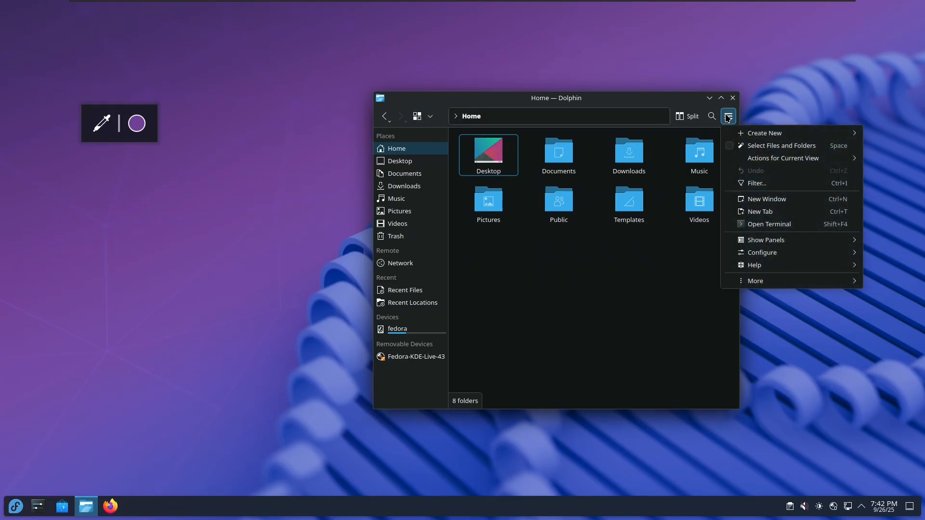
pyautogui.click(764, 280)
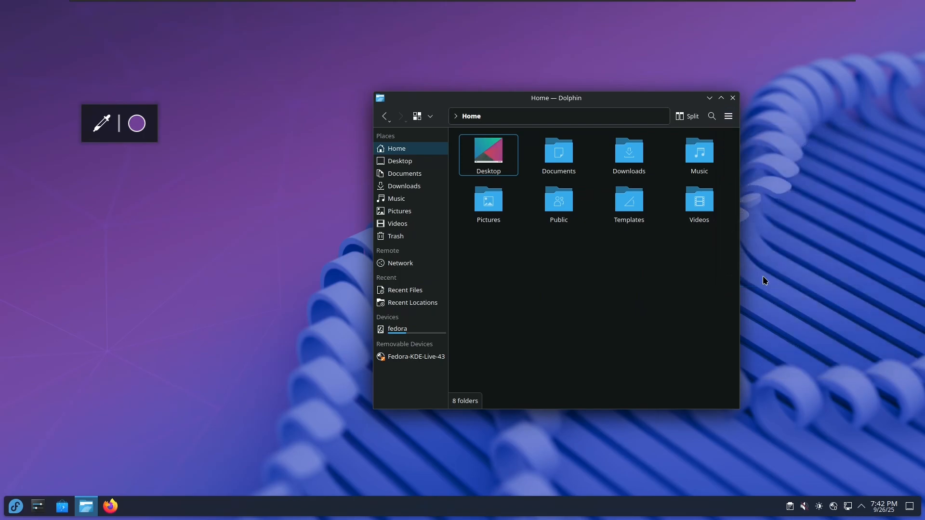
pyautogui.click(722, 123)
pyautogui.moveTo(751, 281)
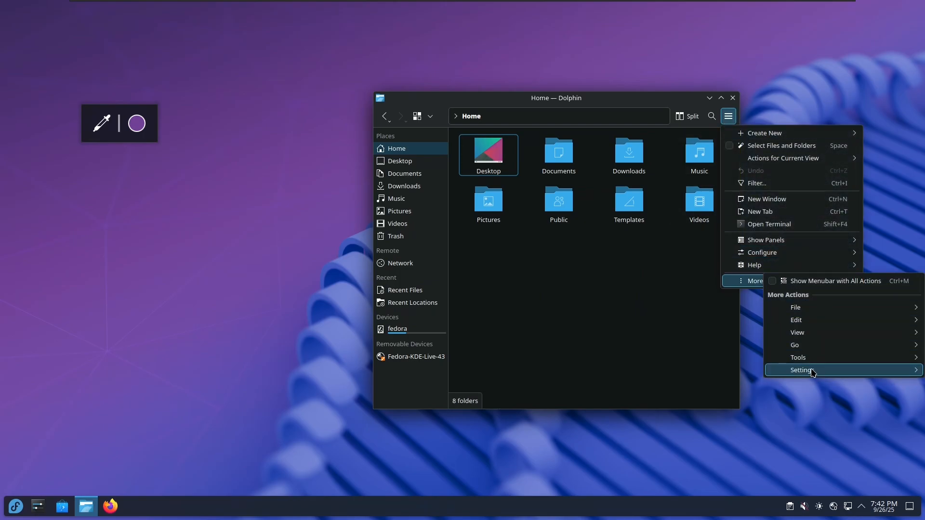
pyautogui.moveTo(807, 337)
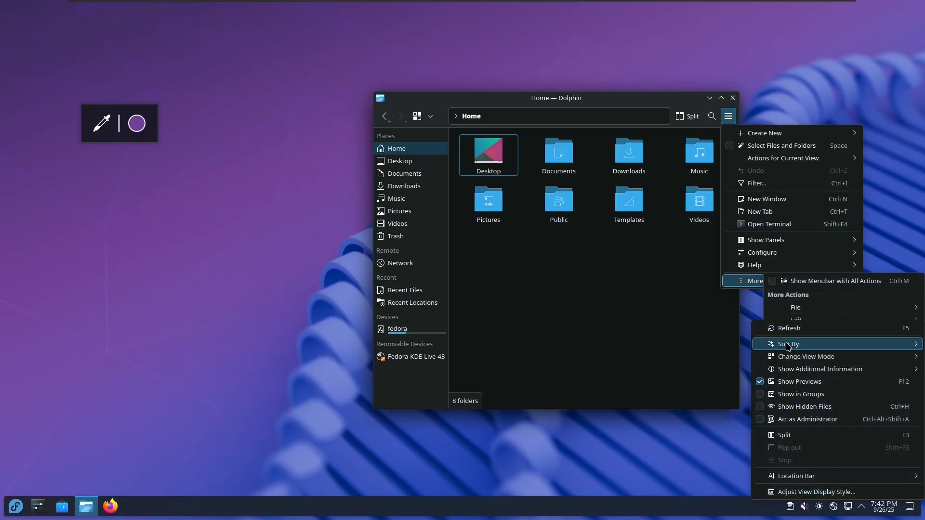
pyautogui.moveTo(818, 313)
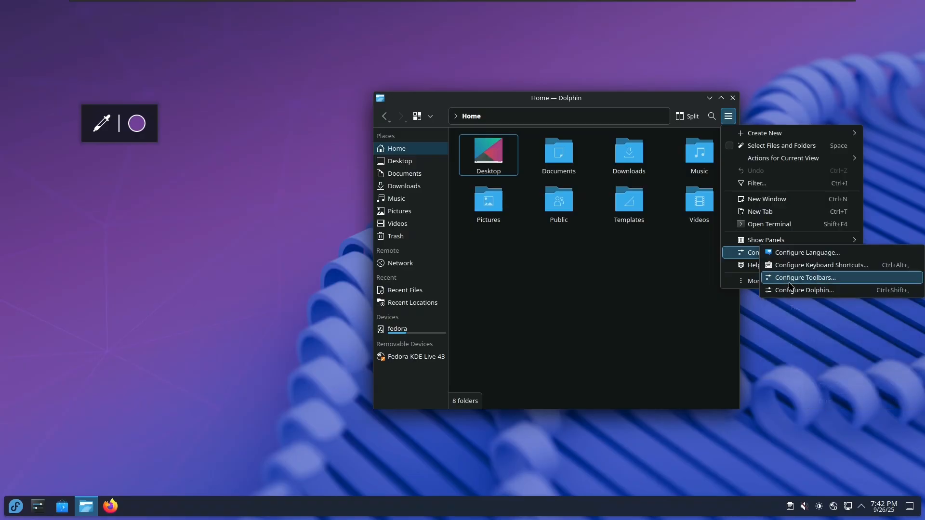
# Open Dolphin's general settings dialog
pyautogui.moveTo(816, 368)
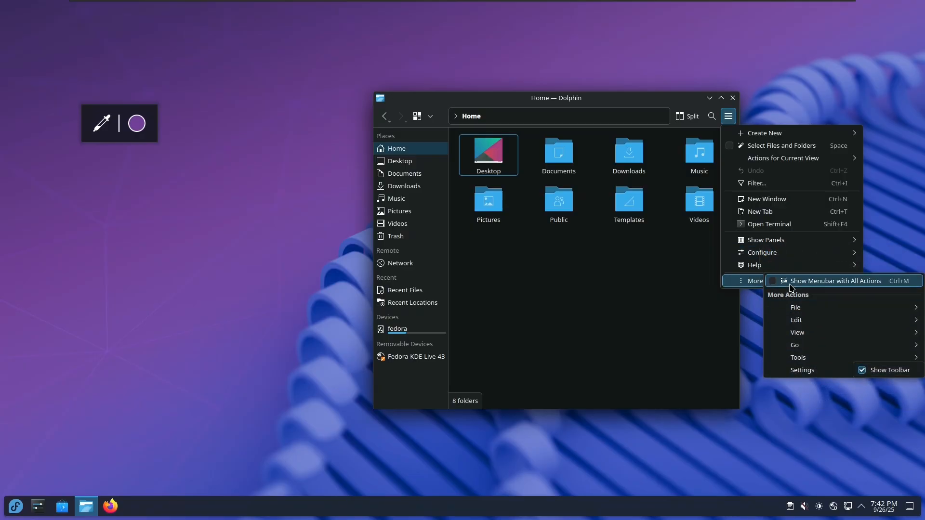
pyautogui.moveTo(816, 252)
pyautogui.click(818, 292)
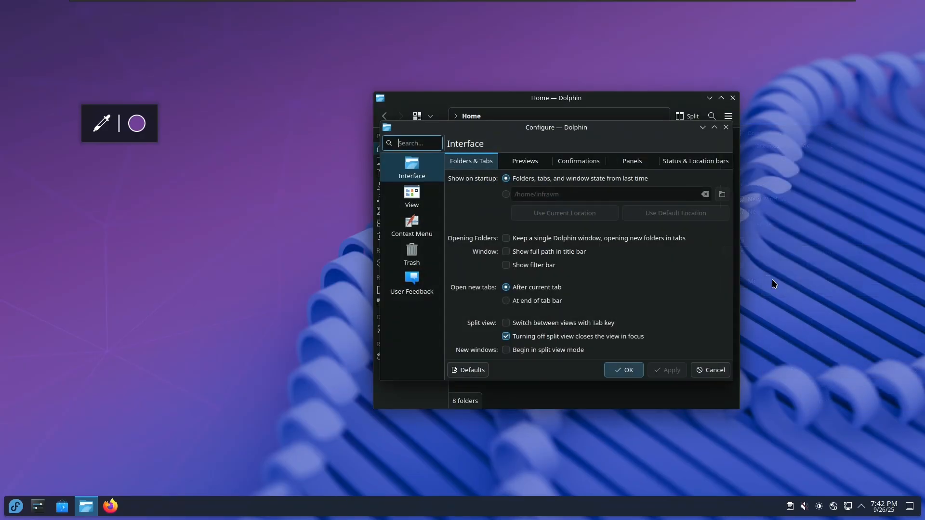
# Move the windows apart, close general settings, and open Configure Toolbars from the toolbar
pyautogui.moveTo(556, 130); pyautogui.dragTo(306, 129)
pyautogui.moveTo(513, 101); pyautogui.dragTo(656, 89)
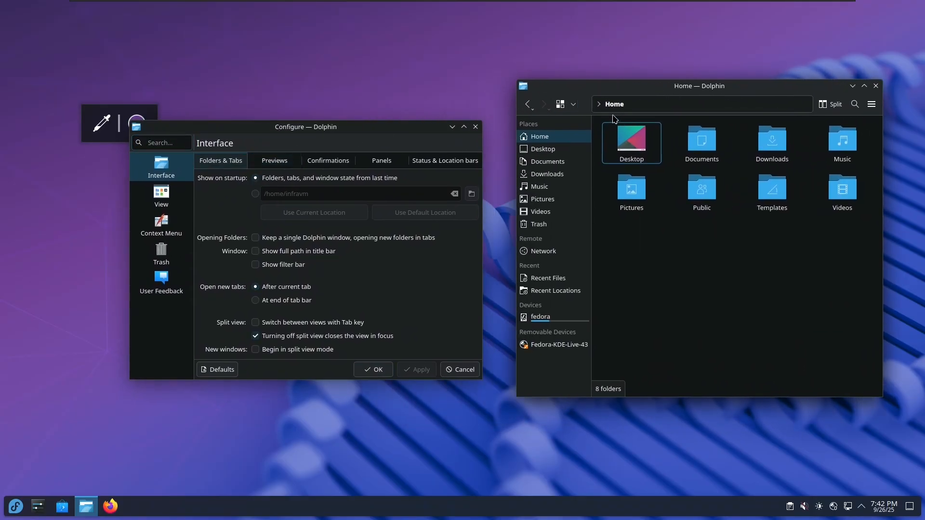
pyautogui.rightClick(586, 109)
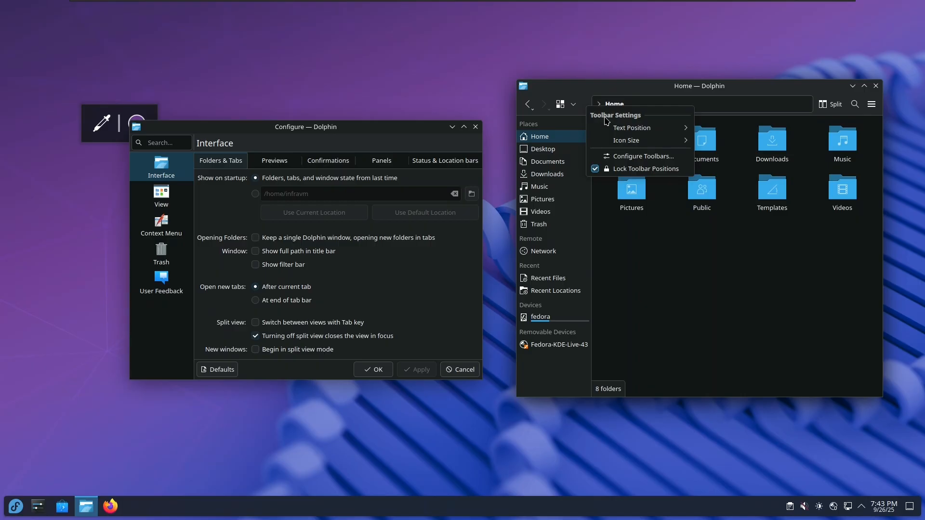
pyautogui.click(476, 127)
pyautogui.rightClick(586, 109)
pyautogui.click(643, 156)
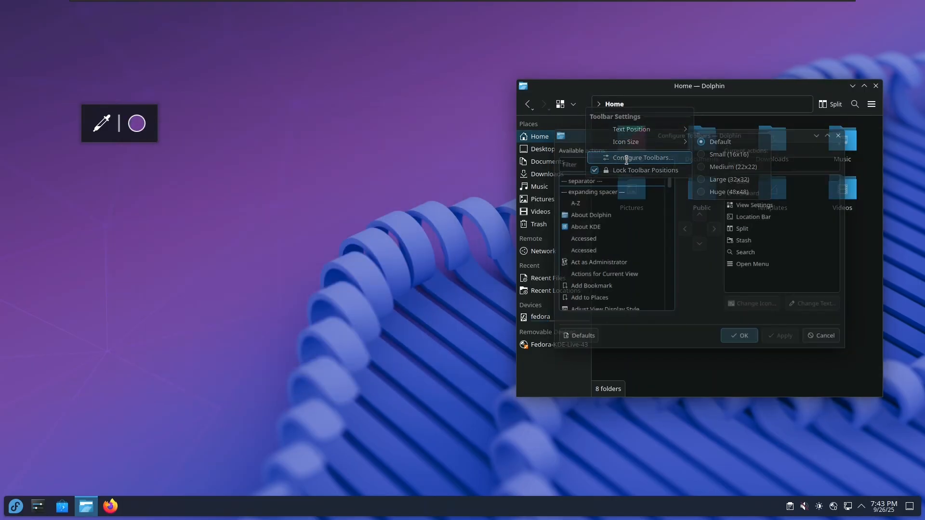
pyautogui.moveTo(644, 133); pyautogui.dragTo(268, 97)
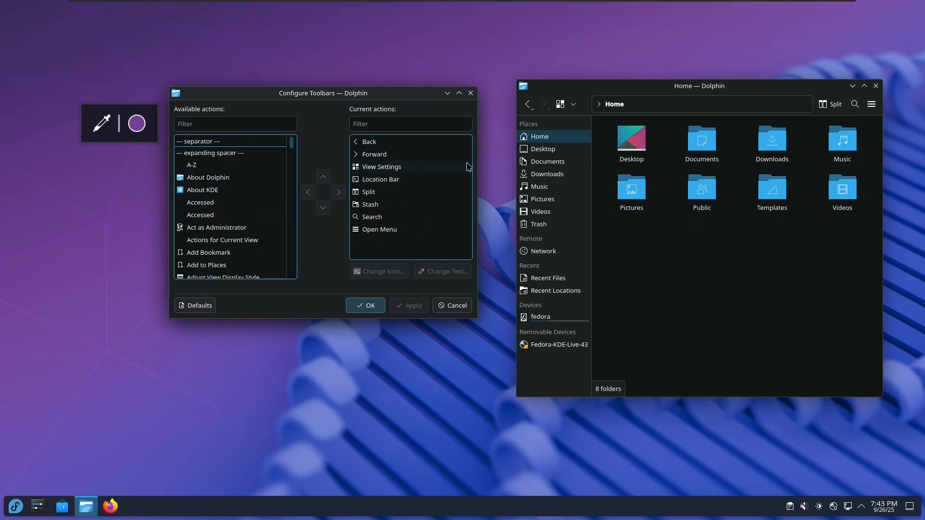
# Add About KDE to Dolphin's current toolbar actions, apply, and confirm with OK
pyautogui.click(663, 110)
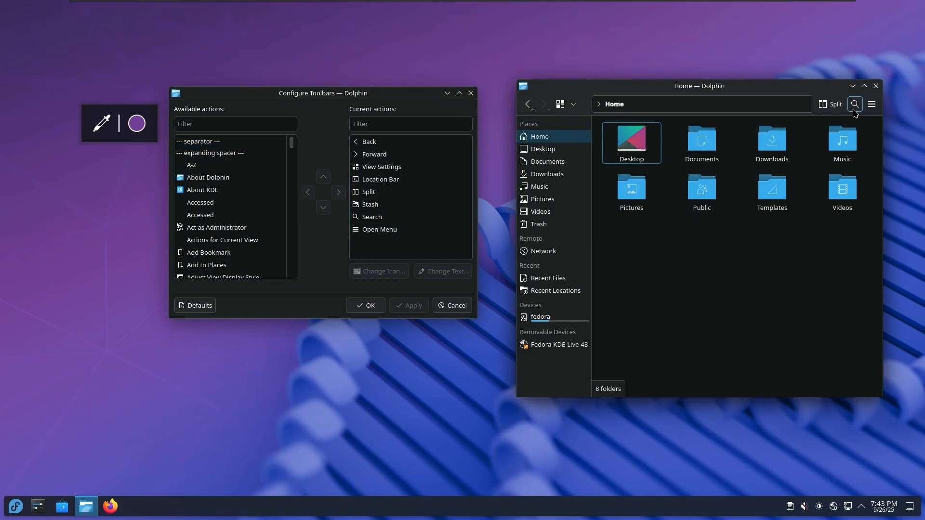
pyautogui.click(389, 206)
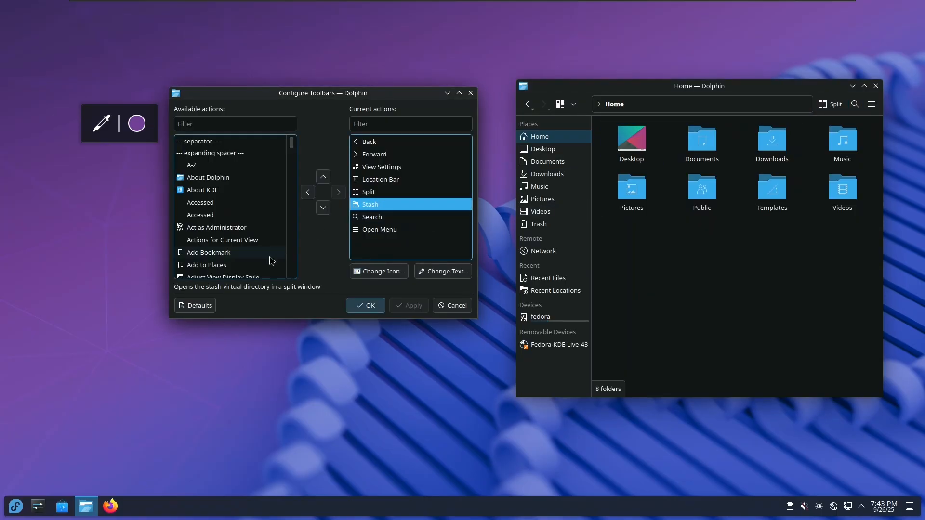
pyautogui.click(817, 116)
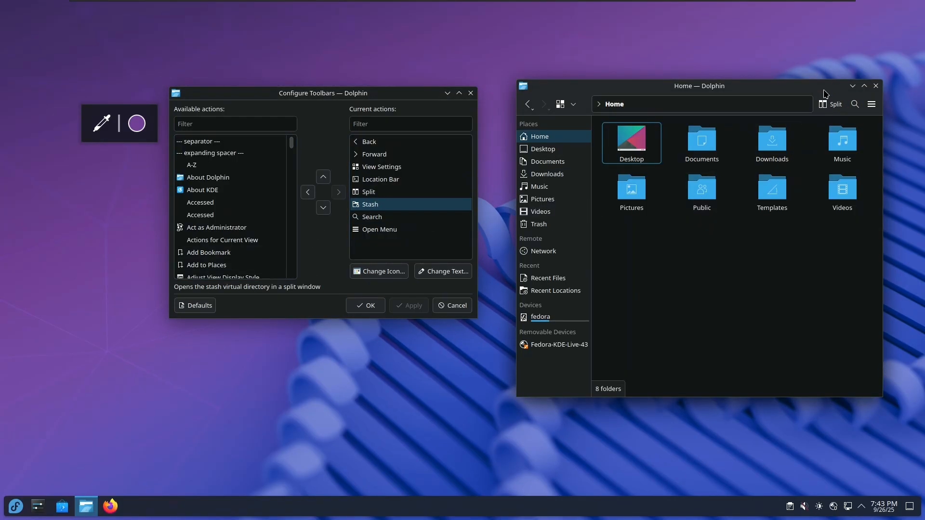
pyautogui.click(378, 210)
pyautogui.click(380, 215)
pyautogui.click(387, 230)
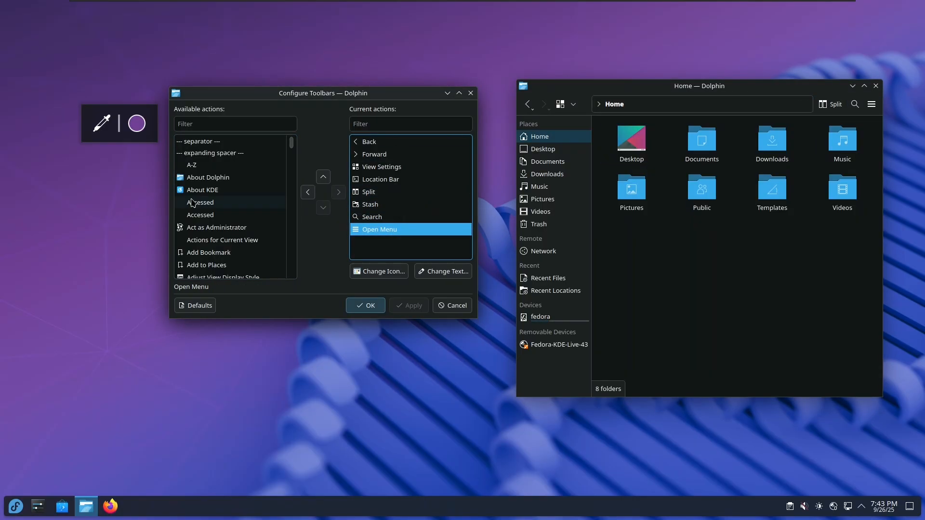
pyautogui.click(217, 189)
pyautogui.click(339, 192)
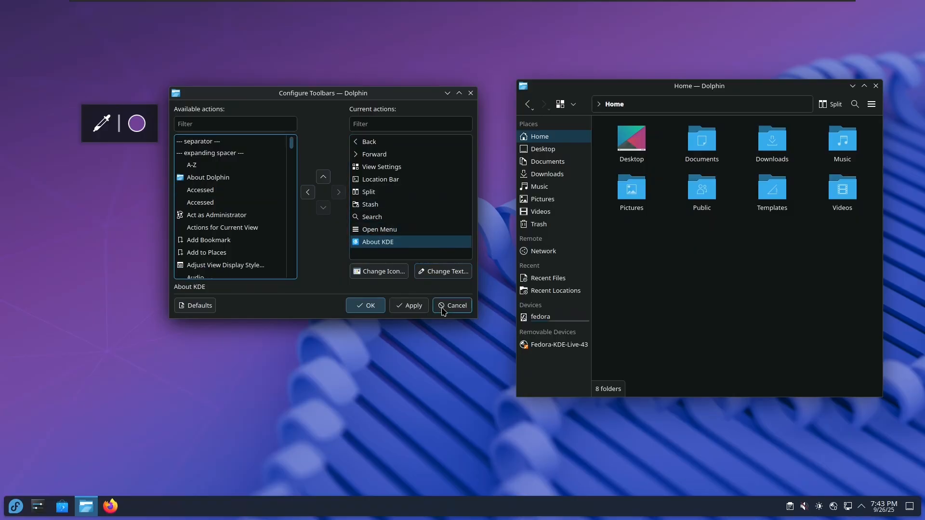
pyautogui.click(408, 305)
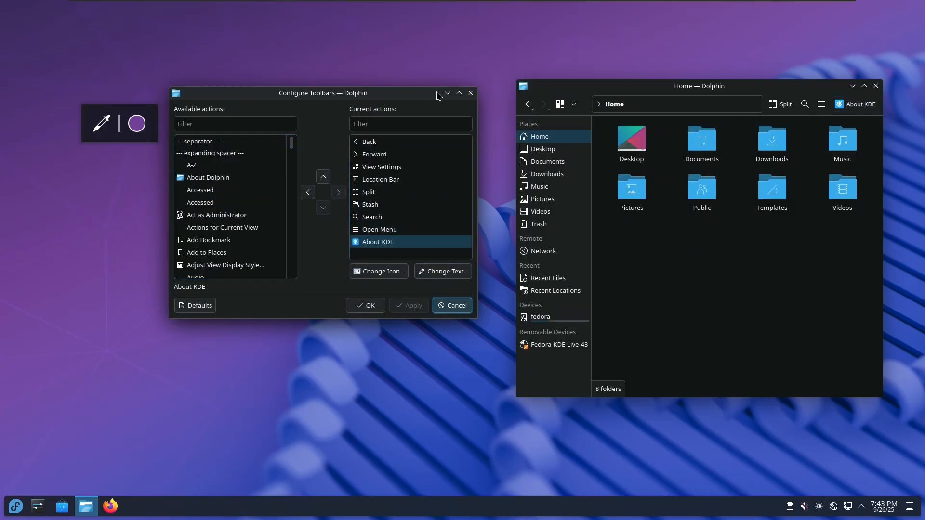
pyautogui.click(370, 305)
# Try the new About KDE button, view Join KDE, then close it and Dolphin
pyautogui.click(855, 104)
pyautogui.moveTo(777, 150); pyautogui.dragTo(655, 159)
pyautogui.click(608, 173)
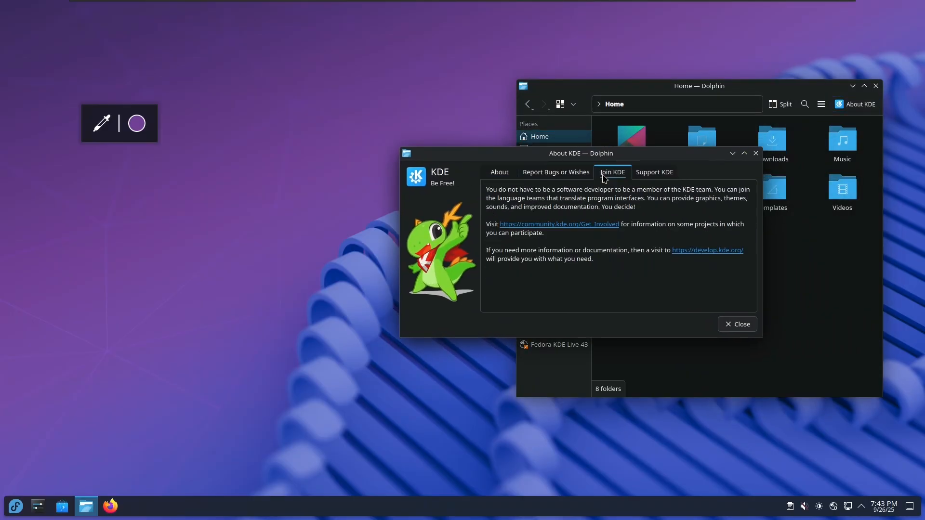
pyautogui.click(755, 154)
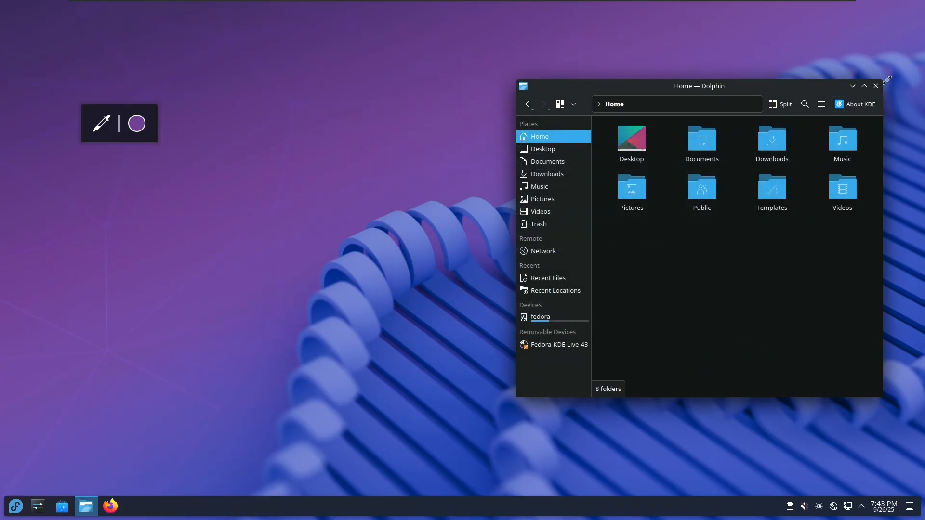
pyautogui.click(876, 86)
# Launch Konsole, run kwelcome (command not found), and close the terminal
pyautogui.click(20, 515)
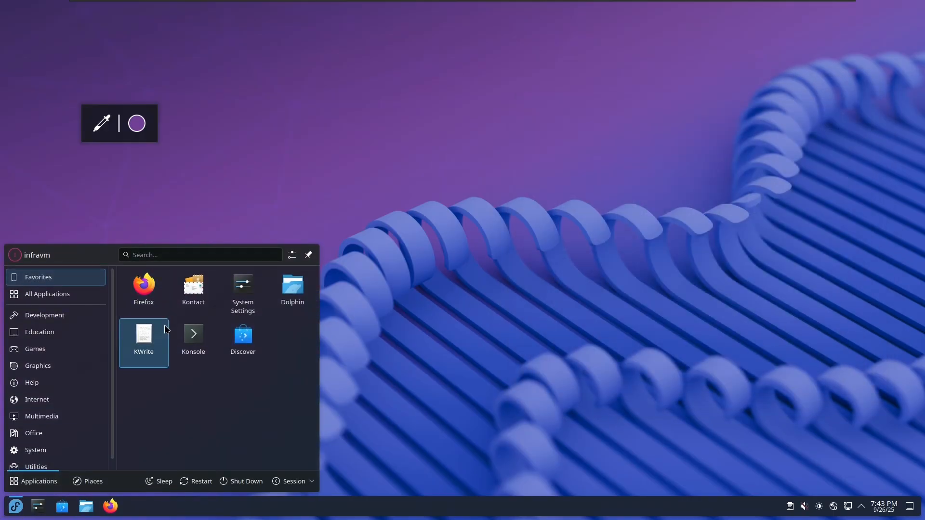
pyautogui.click(193, 339)
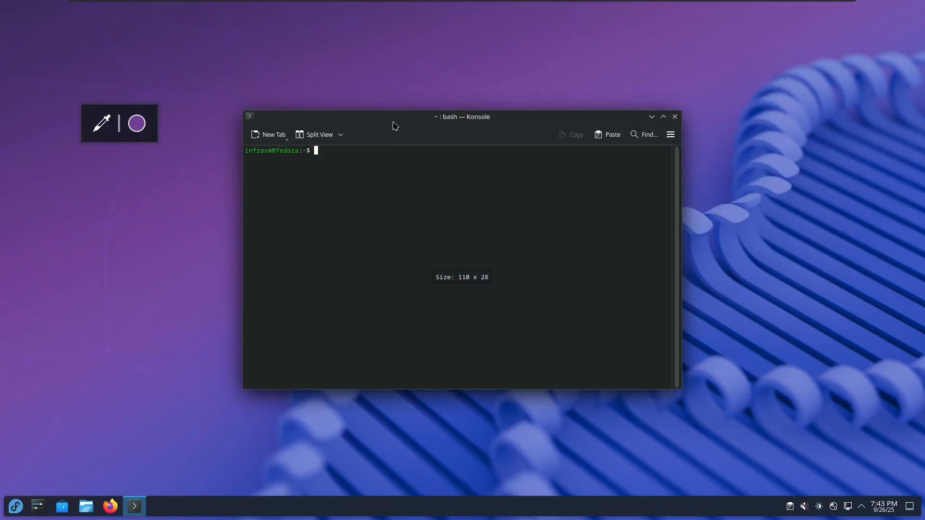
pyautogui.moveTo(395, 125); pyautogui.dragTo(450, 131)
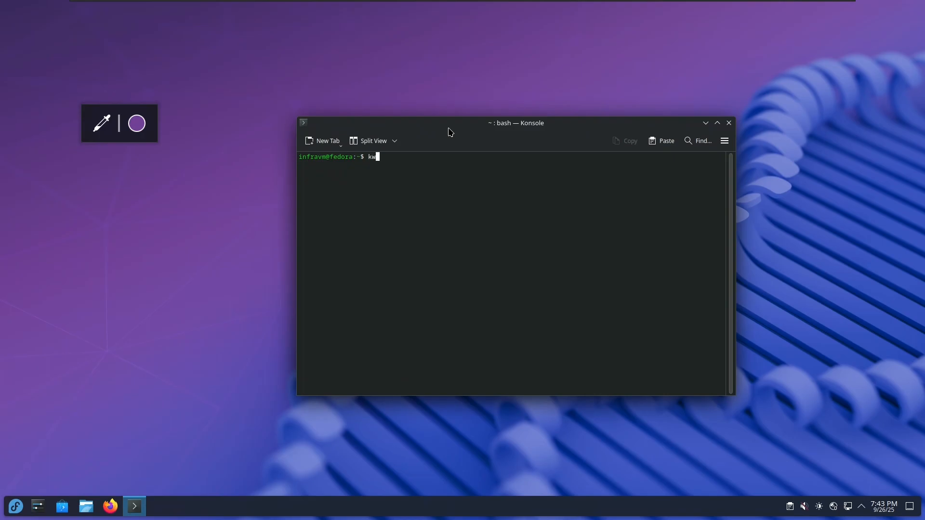
pyautogui.write('kwelcome')
pyautogui.press('Return')
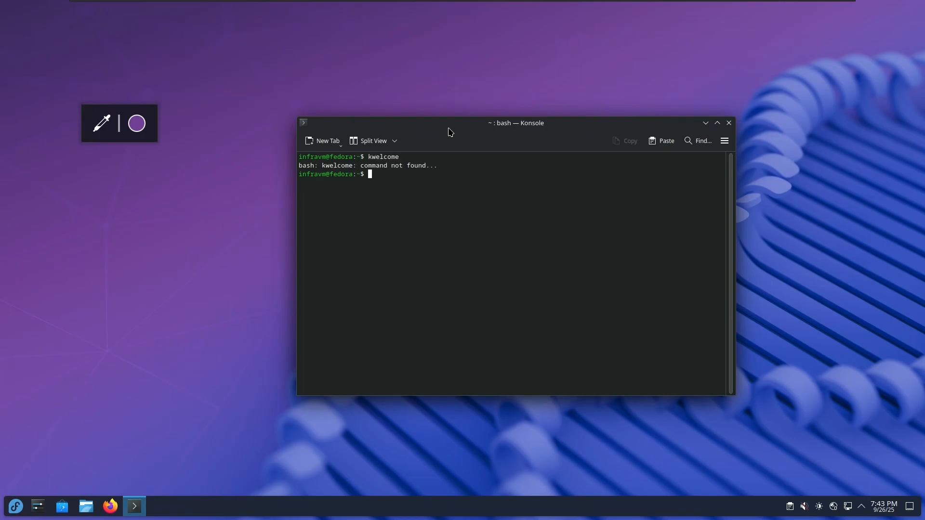
pyautogui.click(728, 124)
# Search the launcher for 'welcome' and start Welcome Center
pyautogui.click(7, 515)
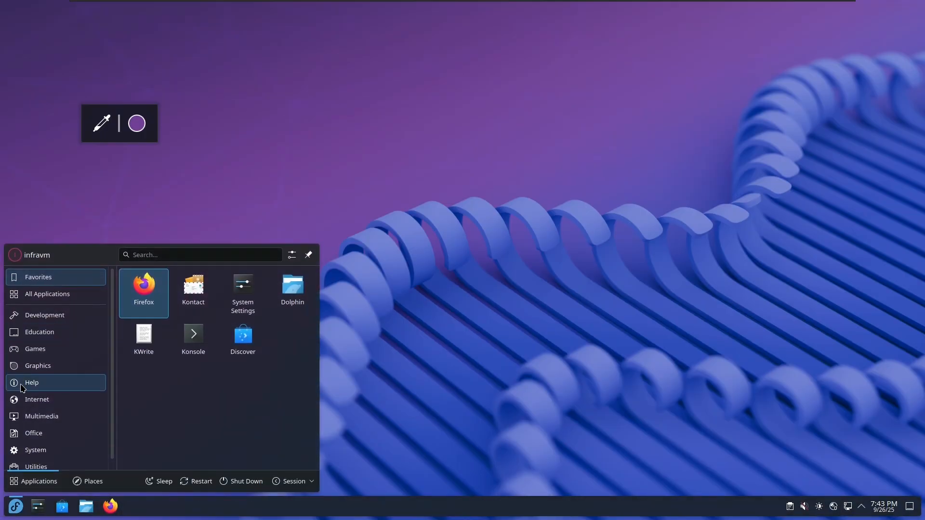
pyautogui.write('welcome')
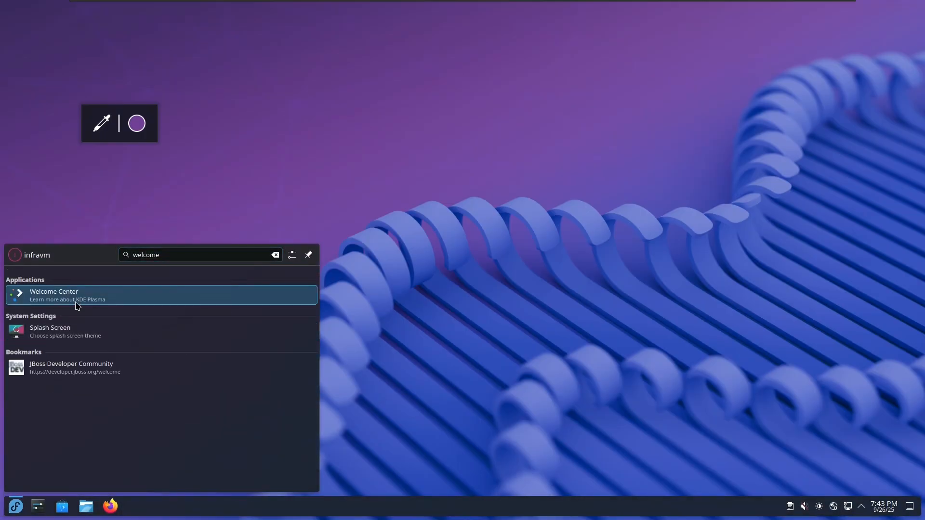
pyautogui.click(75, 302)
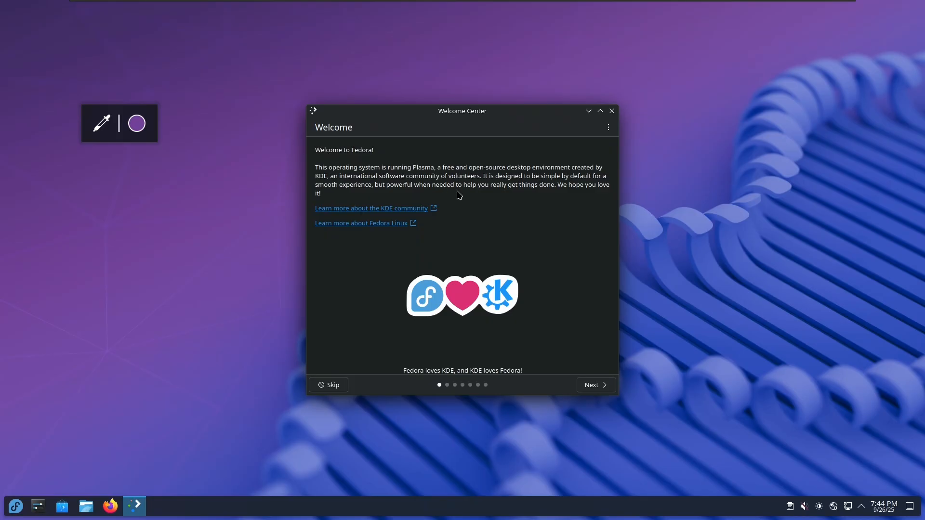
# View the About KDE page from Welcome Center's ⋮ menu, return, and advance to Simple by Default
pyautogui.click(16, 506)
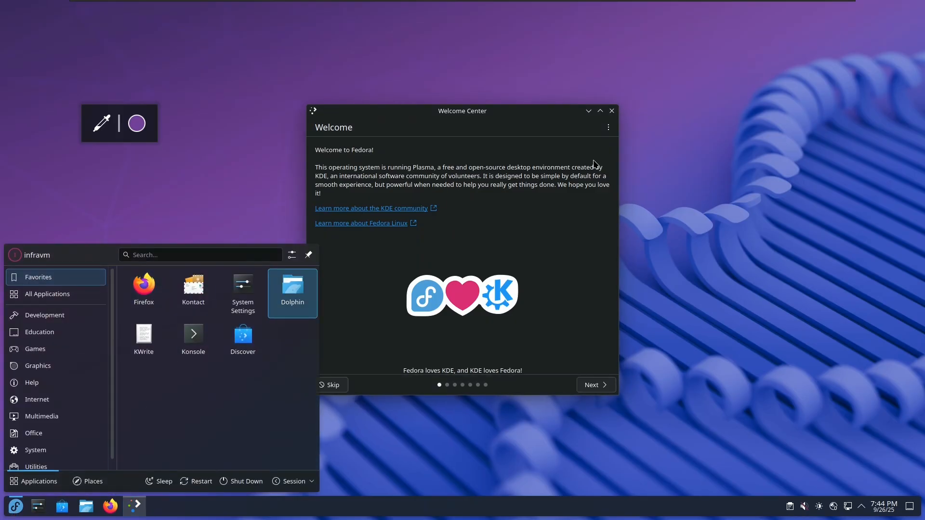
pyautogui.click(135, 506)
pyautogui.click(608, 128)
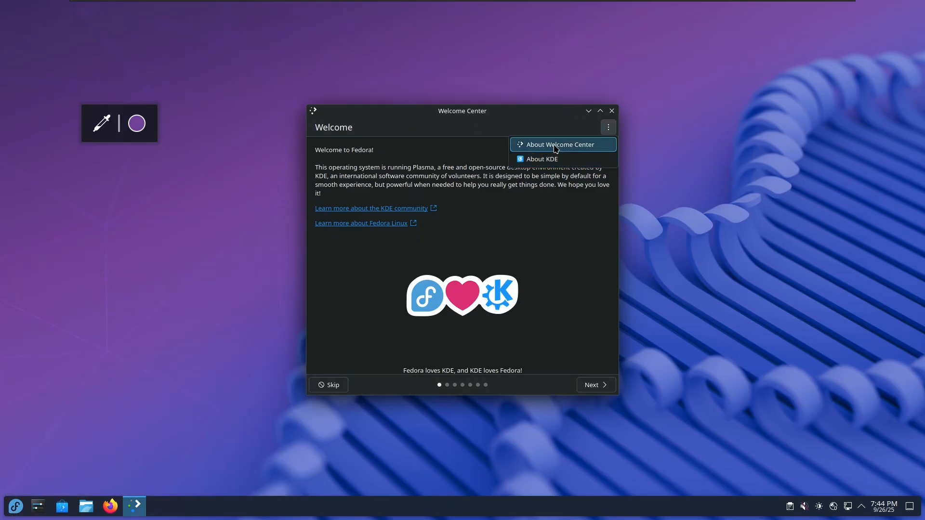
pyautogui.click(542, 159)
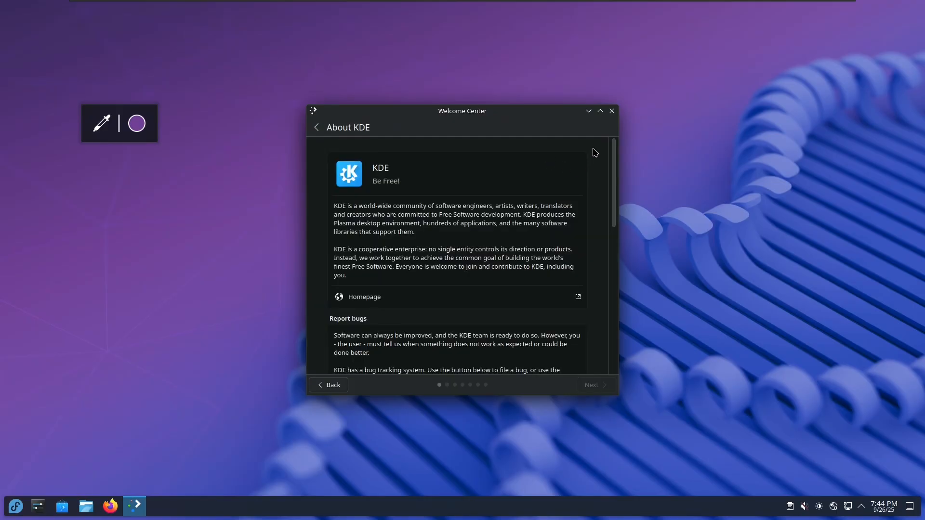
pyautogui.click(319, 128)
pyautogui.click(591, 385)
pyautogui.moveTo(554, 335)
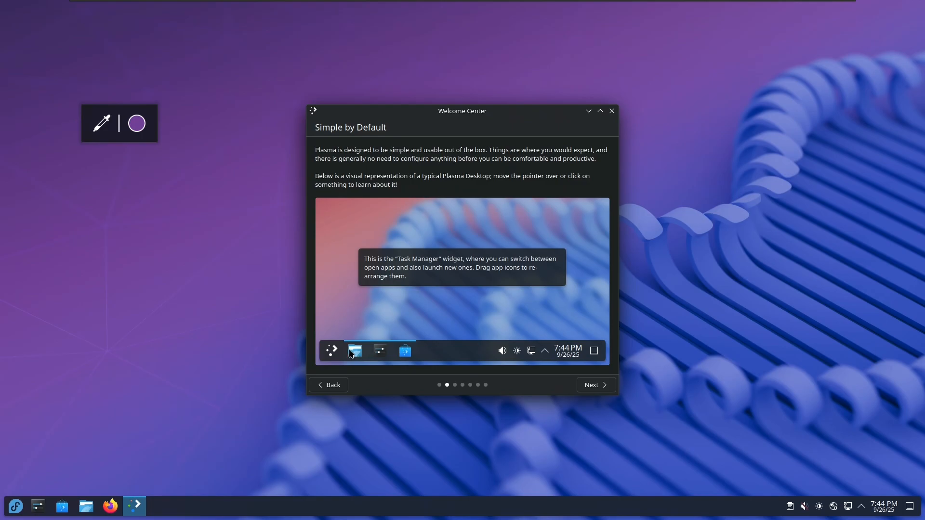
# Advance to Powerful When Needed, view KDE Connect details, then open the Plasma Vaults card
pyautogui.moveTo(377, 355)
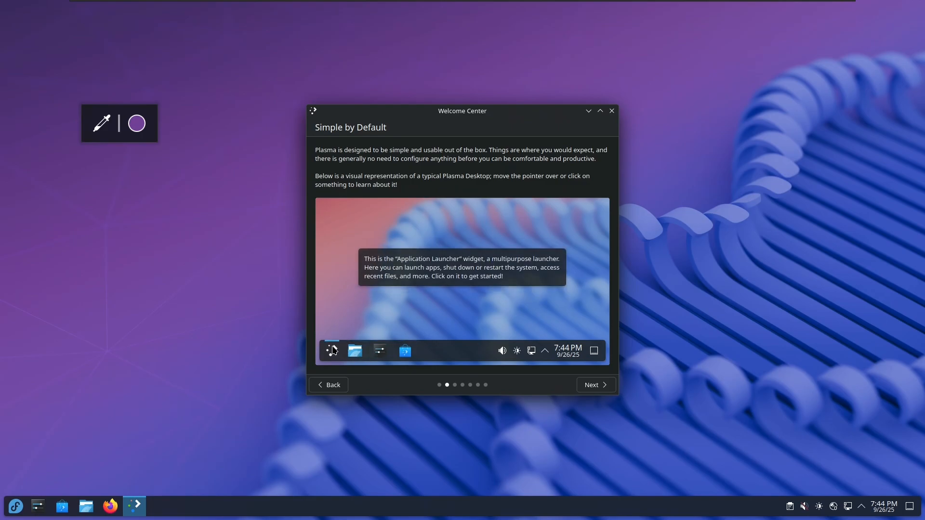
pyautogui.moveTo(582, 361)
pyautogui.click(599, 388)
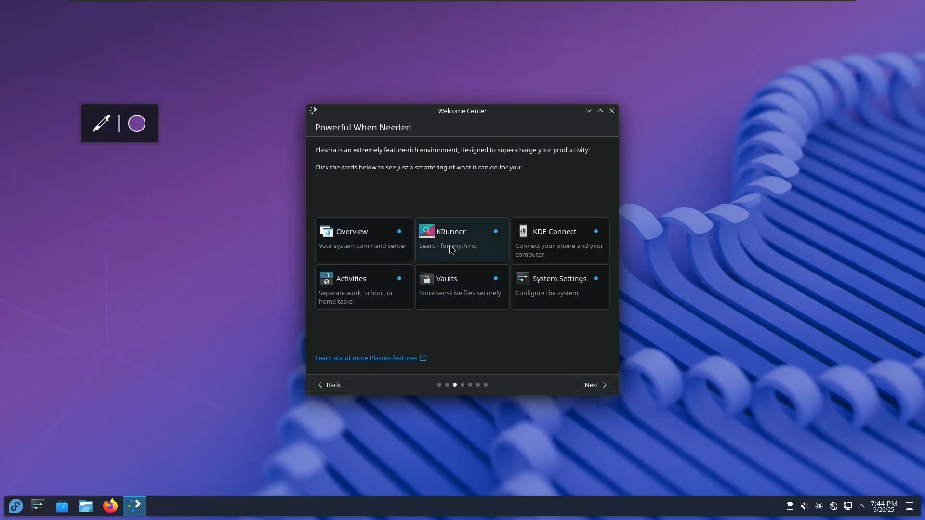
pyautogui.click(567, 249)
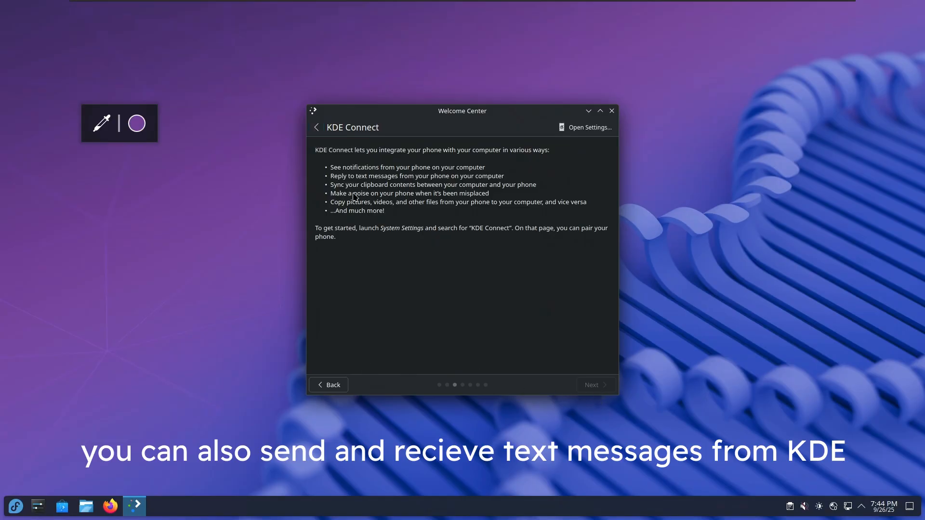
pyautogui.click(317, 128)
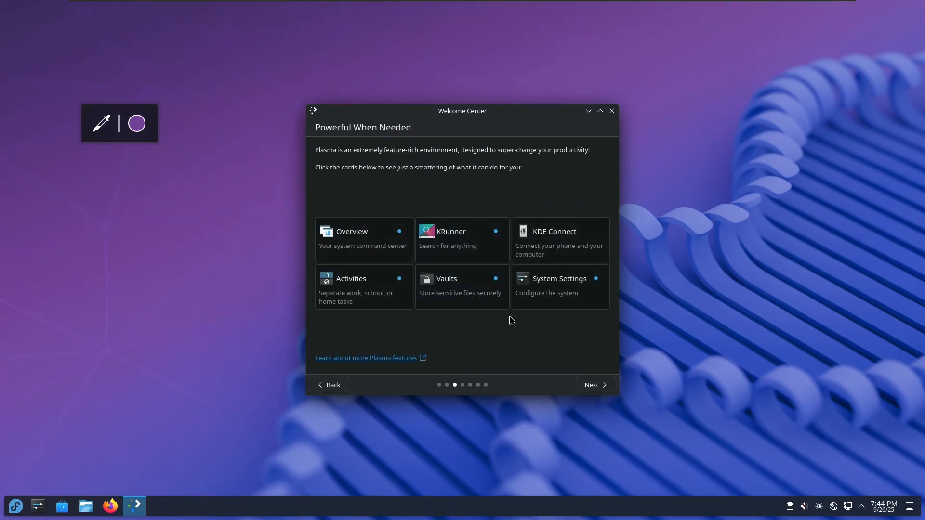
pyautogui.click(466, 293)
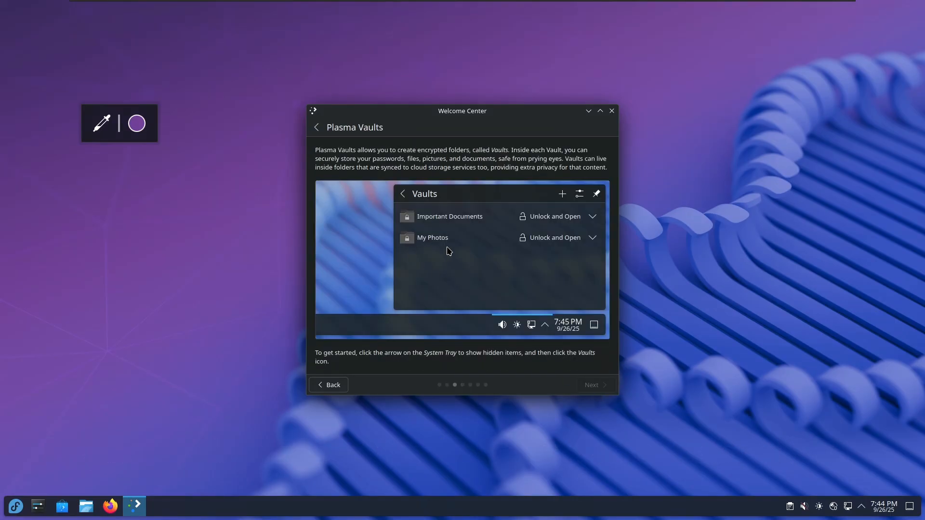
# Check Disks & Devices in the system tray, pin and unpin the popup, then reach the usage page
pyautogui.click(862, 507)
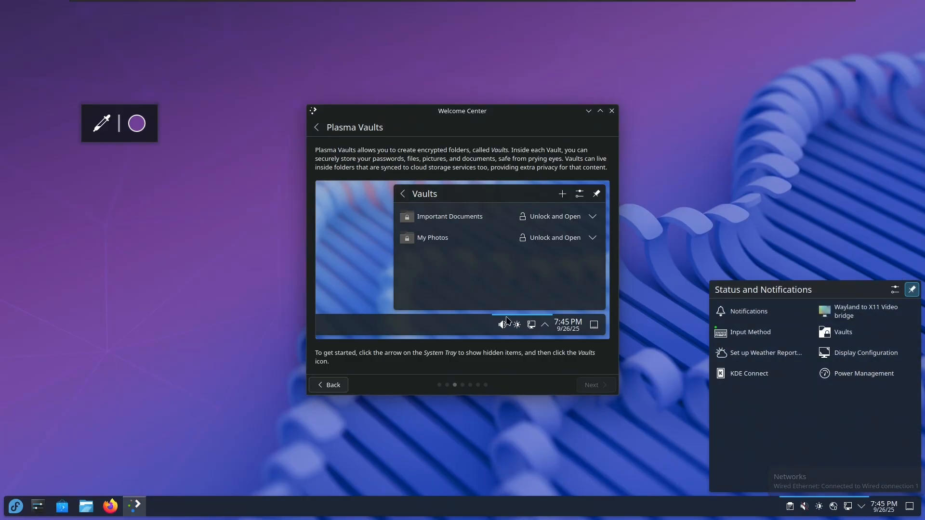
pyautogui.click(833, 506)
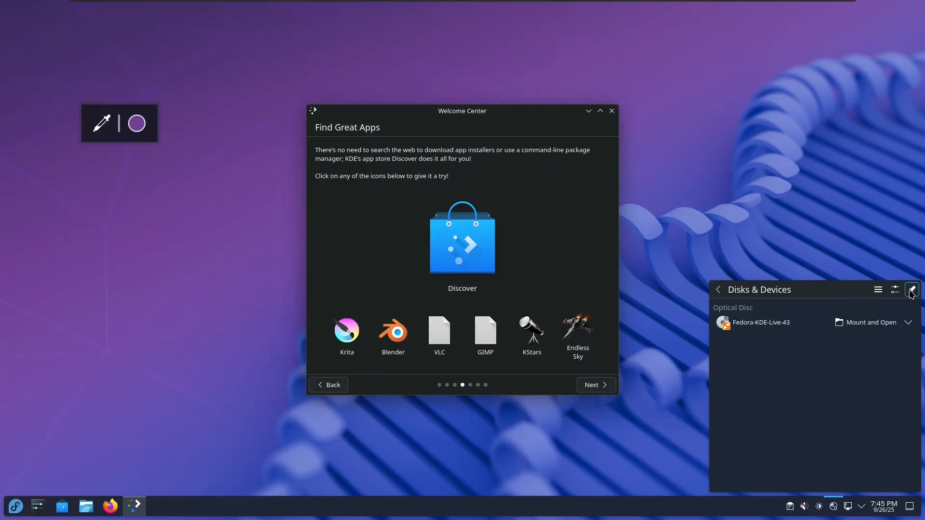
pyautogui.click(911, 289)
pyautogui.click(861, 506)
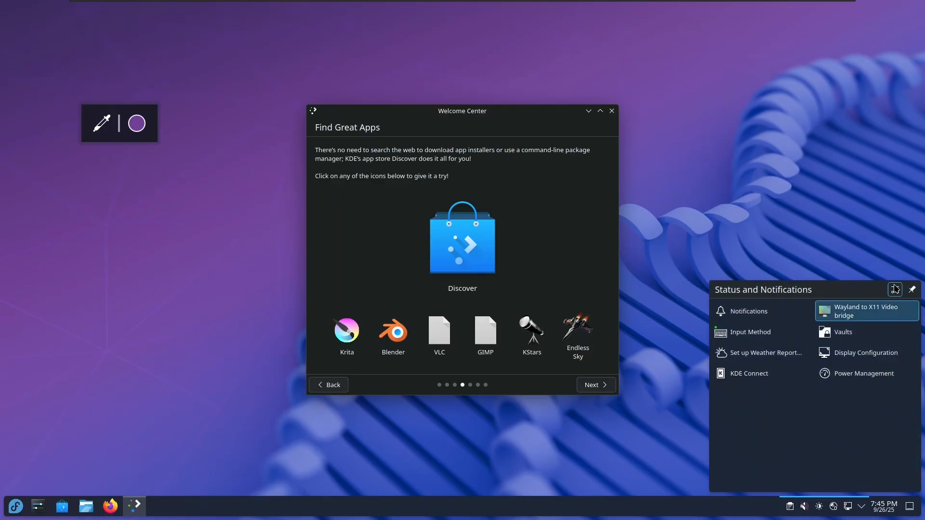
pyautogui.click(911, 290)
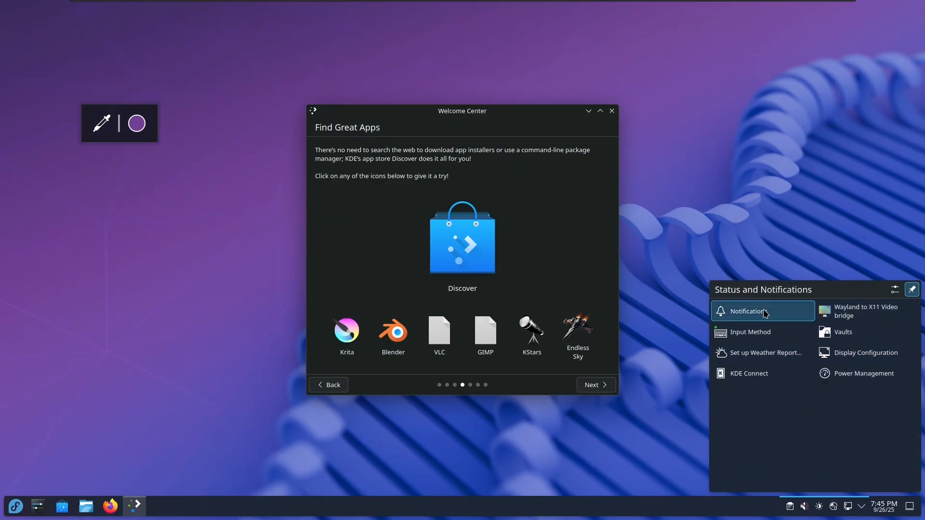
pyautogui.click(912, 289)
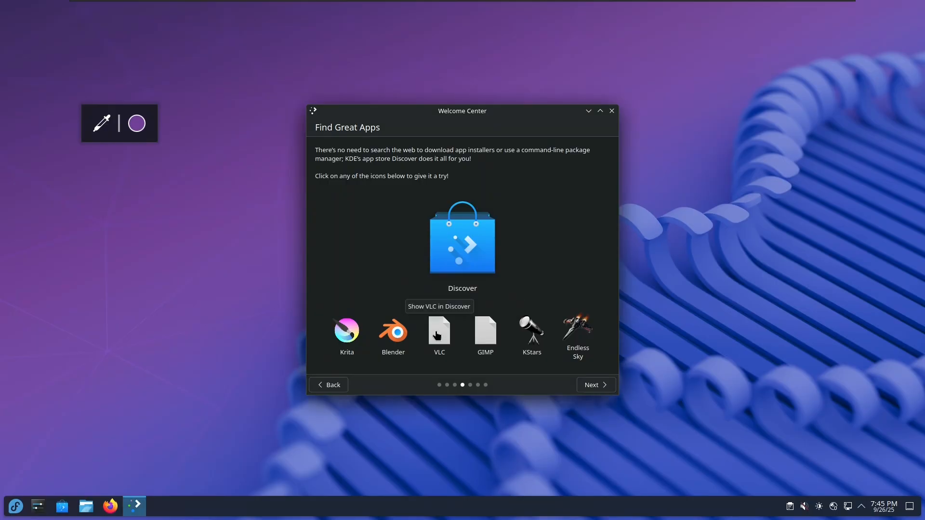
pyautogui.click(593, 384)
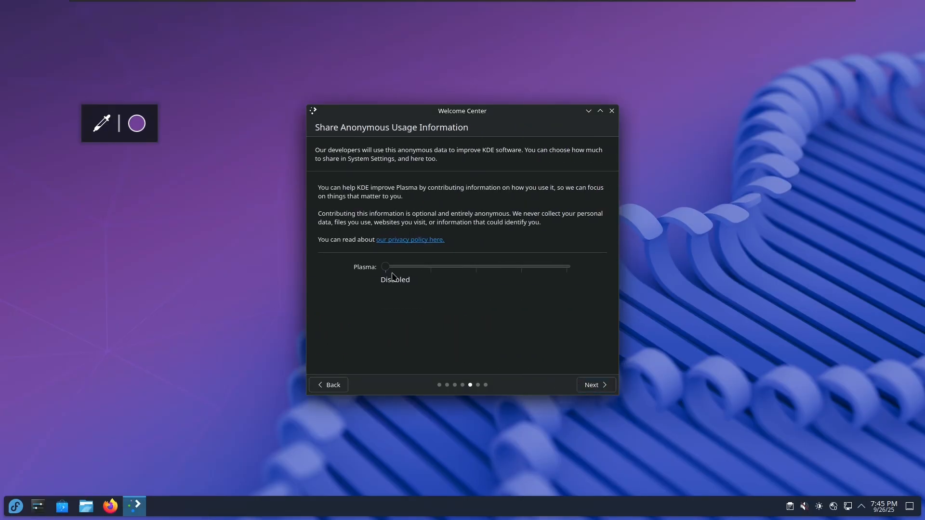
# Set Plasma usage sharing to Basic and click through the remaining pages to finish the tour
pyautogui.moveTo(387, 270); pyautogui.dragTo(273, 260)
pyautogui.click(596, 385)
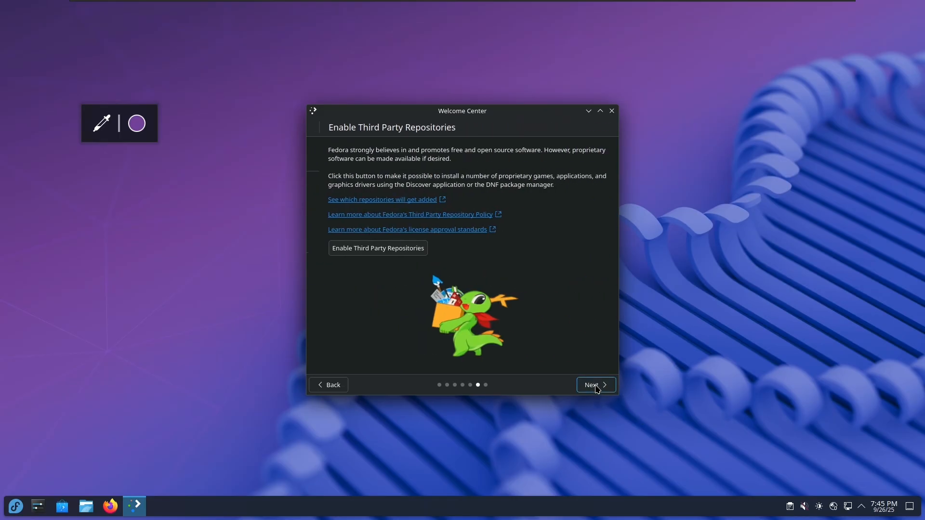
pyautogui.click(597, 385)
pyautogui.click(597, 385)
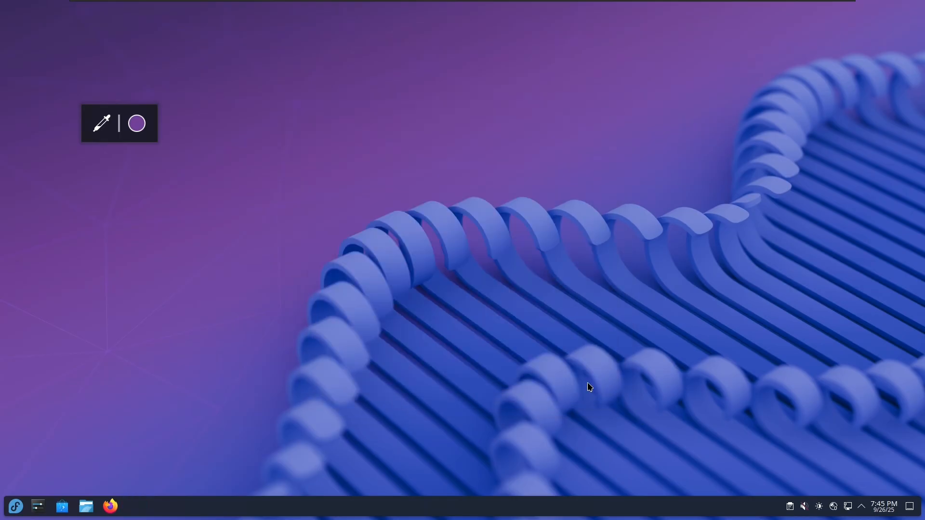
pyautogui.press('super')
# Launch Ark and start a new archive with the hidden .config folder as its destination
pyautogui.click(238, 281)
pyautogui.moveTo(461, 114); pyautogui.dragTo(537, 127)
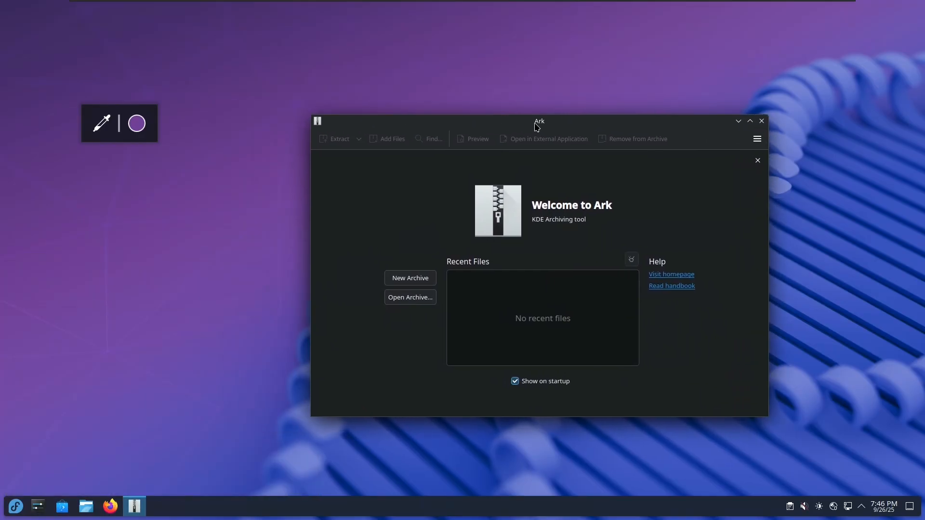
pyautogui.click(416, 285)
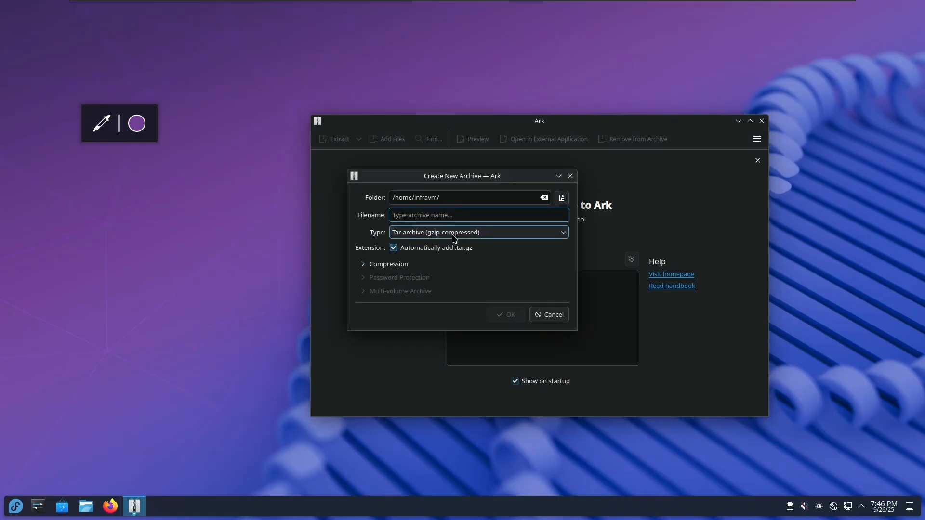
pyautogui.click(561, 198)
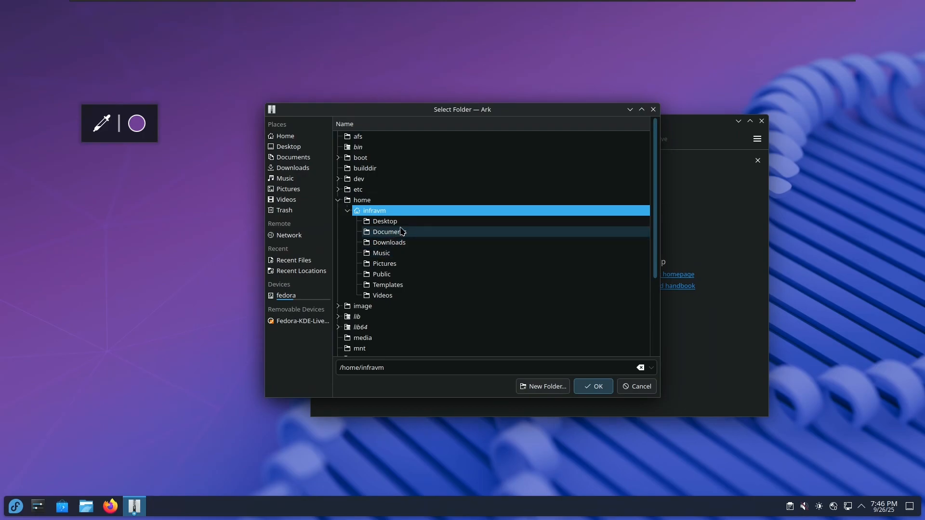
pyautogui.hotkey('ctrl', 'h')
pyautogui.scroll(-4, 412, 256)
pyautogui.scroll(4, 412, 259)
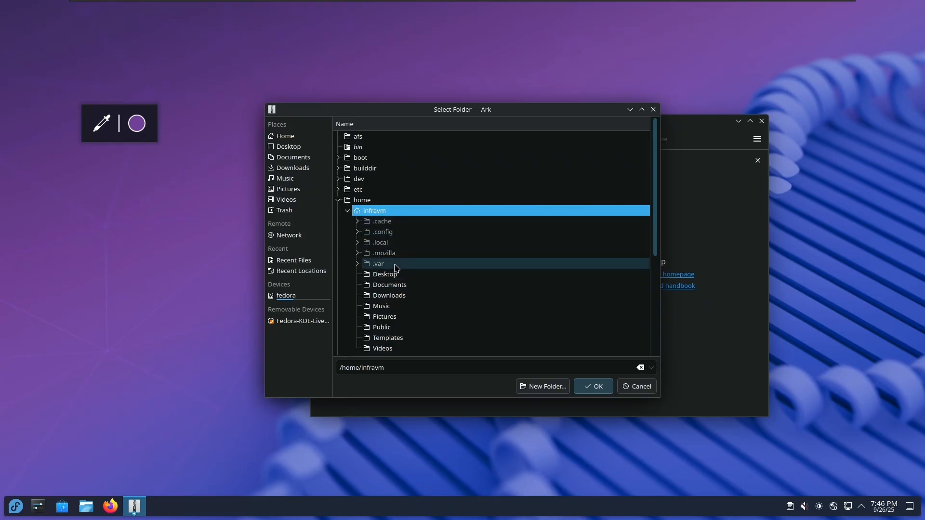
pyautogui.scroll(-2, 409, 268)
pyautogui.scroll(2, 409, 267)
pyautogui.click(357, 231)
pyautogui.click(400, 233)
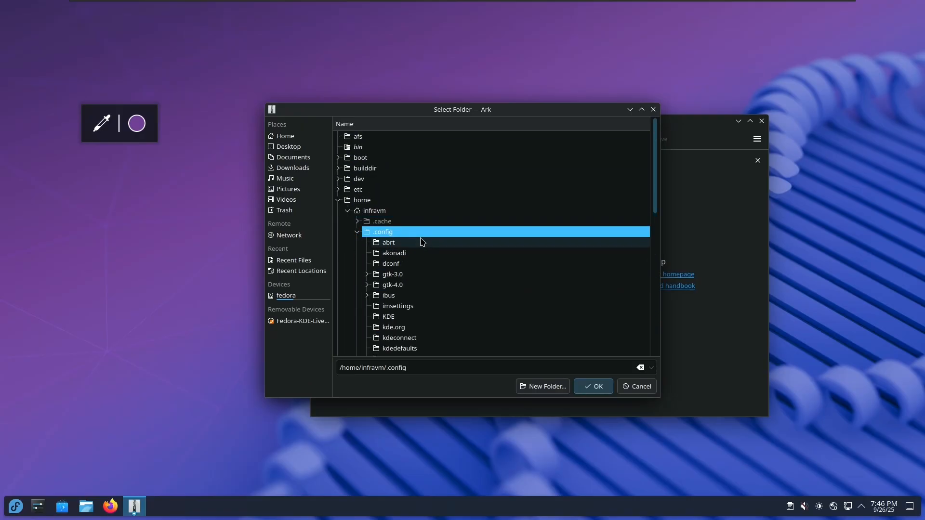
pyautogui.scroll(-5, 418, 241)
pyautogui.scroll(3, 433, 258)
pyautogui.click(594, 387)
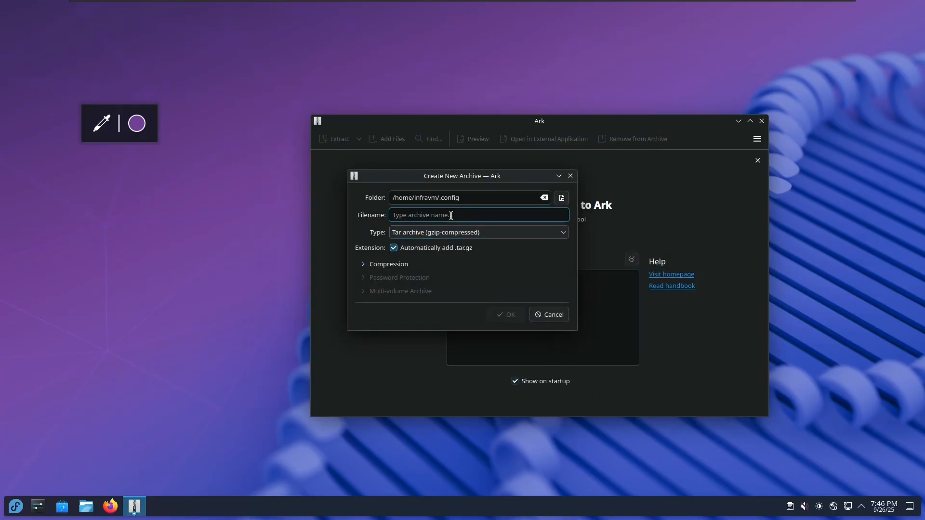
# Try the Zip, Java and 7-zip archive types, then cancel and close Ark
pyautogui.click(443, 233)
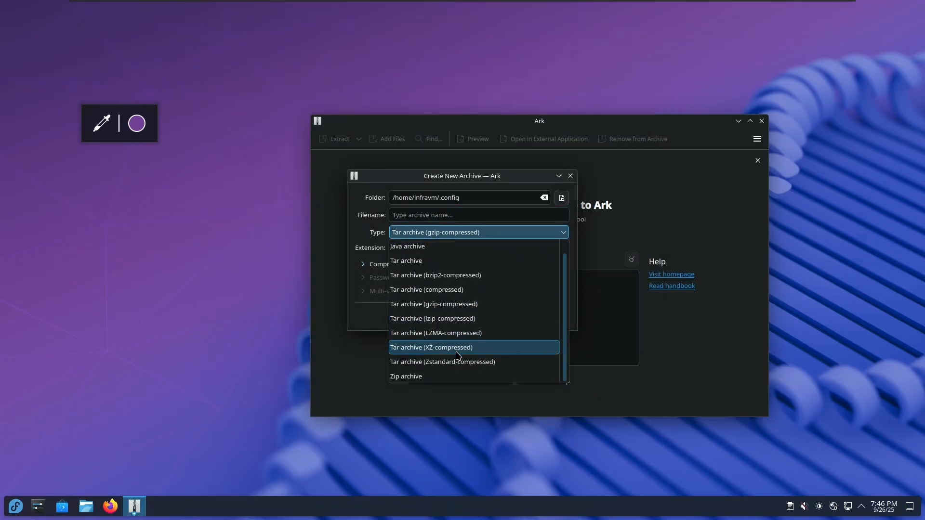
pyautogui.click(453, 377)
pyautogui.click(506, 234)
pyautogui.scroll(1, 459, 309)
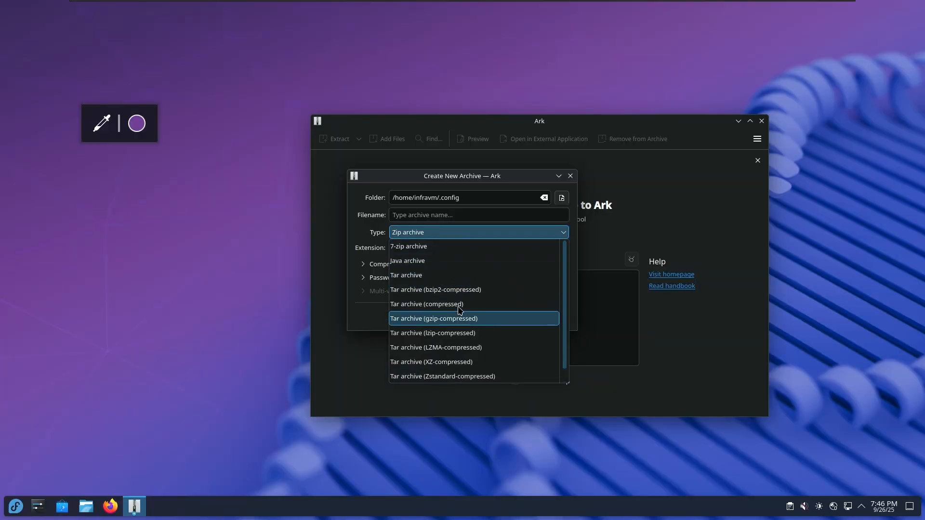
pyautogui.click(429, 260)
pyautogui.click(457, 233)
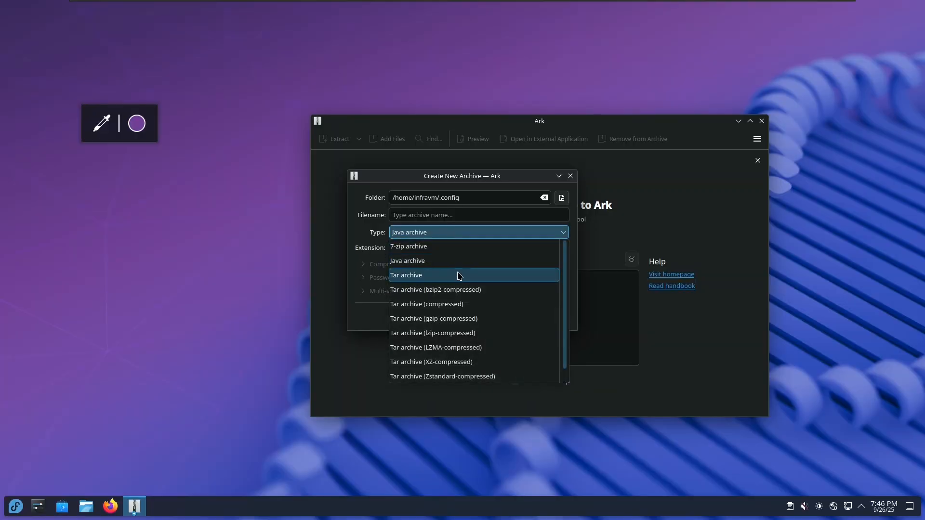
pyautogui.click(407, 246)
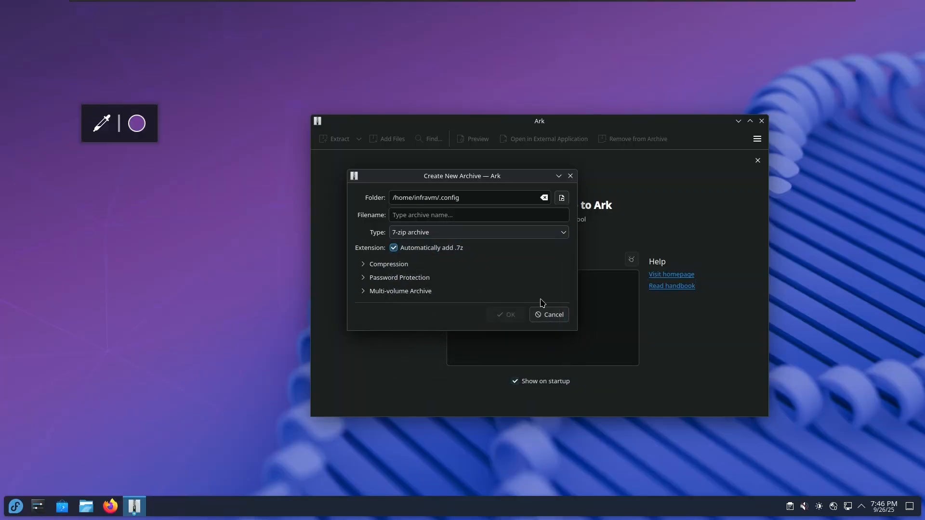
pyautogui.click(549, 315)
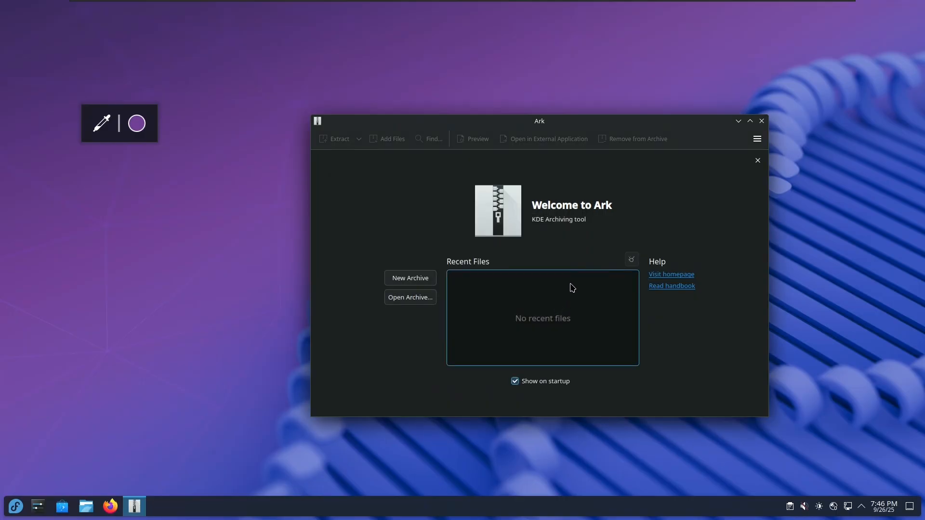
pyautogui.click(761, 121)
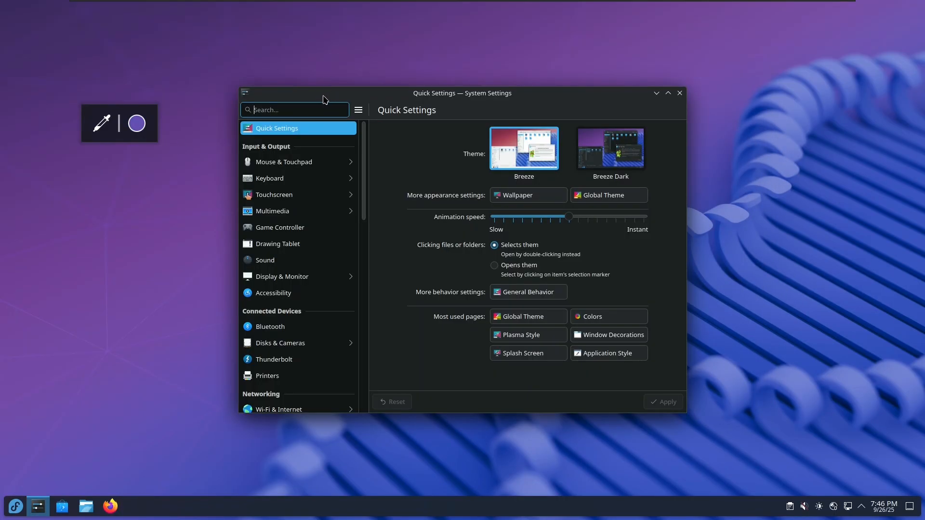
pyautogui.click(359, 110)
pyautogui.click(340, 179)
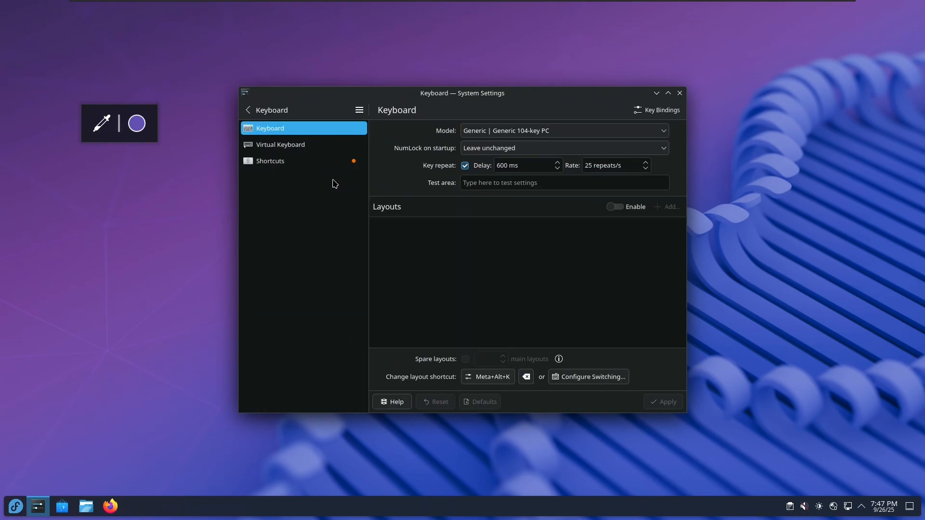
pyautogui.click(304, 164)
pyautogui.scroll(-5, 405, 247)
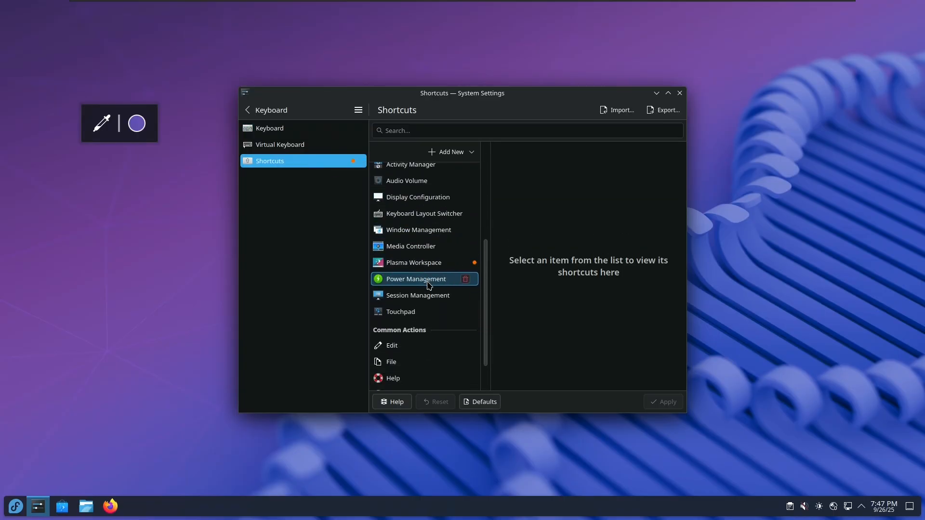
pyautogui.click(405, 249)
pyautogui.scroll(-10, 590, 279)
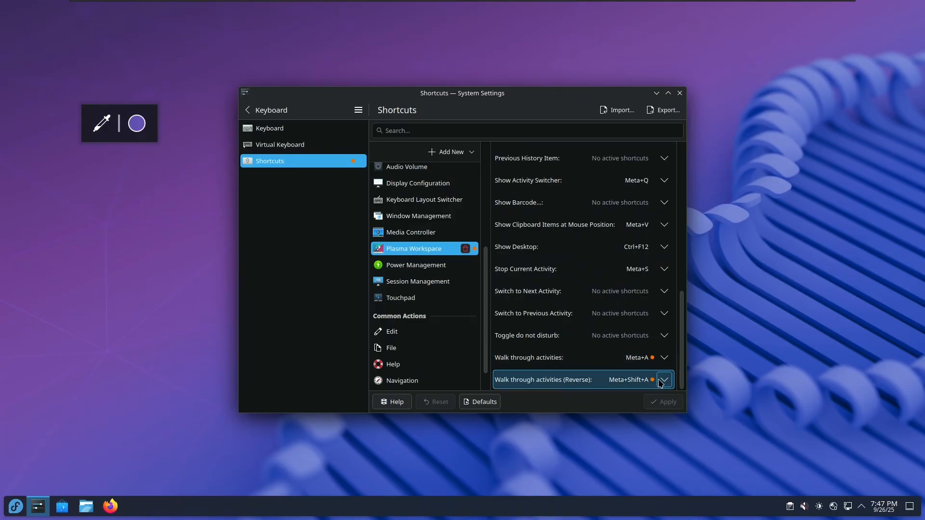
pyautogui.click(247, 110)
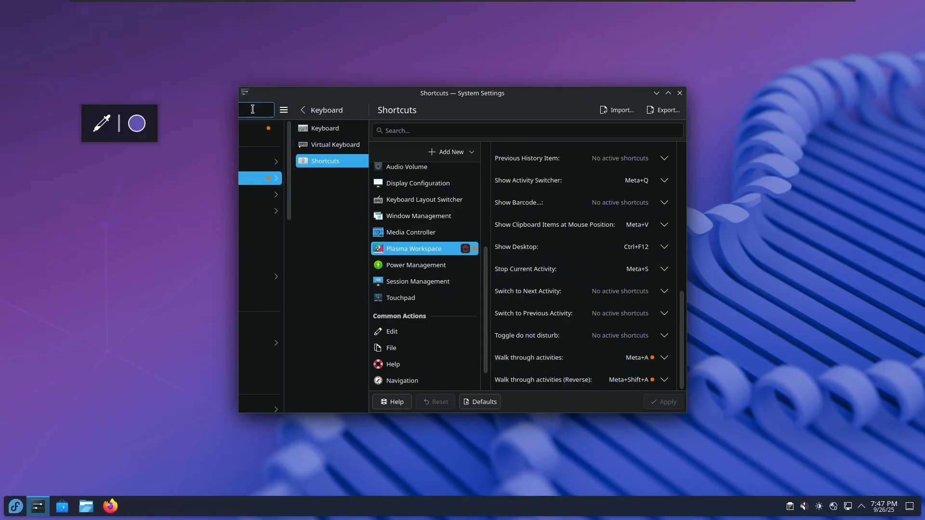
pyautogui.click(293, 129)
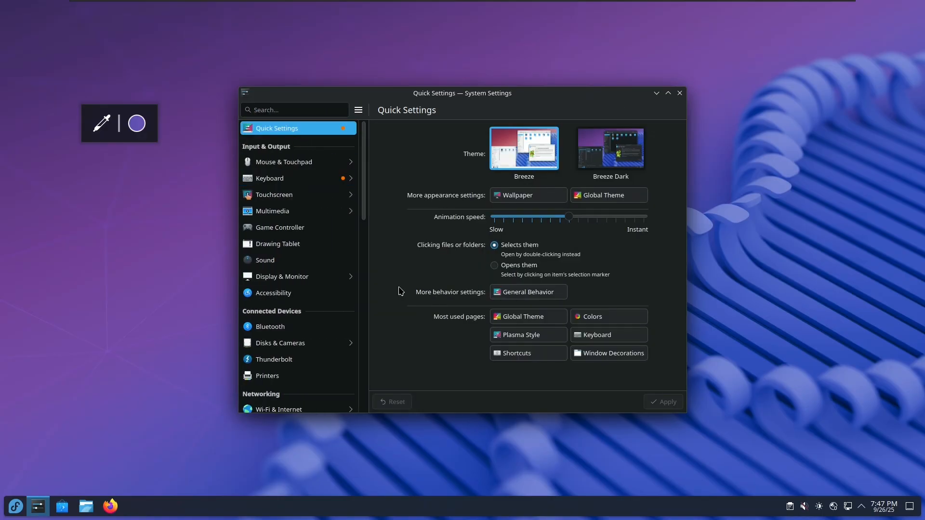
# Apply the Breeze Dark global theme including its desktop and window layout
pyautogui.scroll(-8, 328, 309)
pyautogui.click(308, 247)
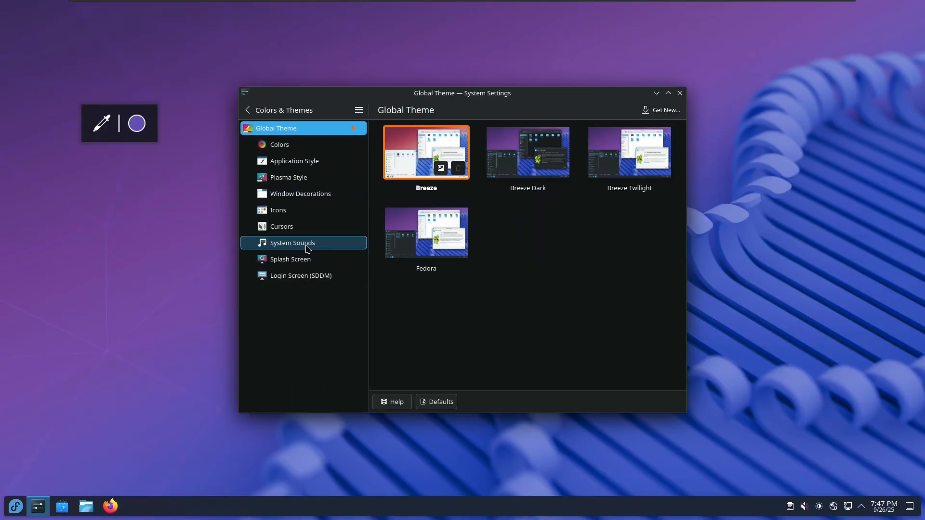
pyautogui.click(513, 155)
pyautogui.click(459, 268)
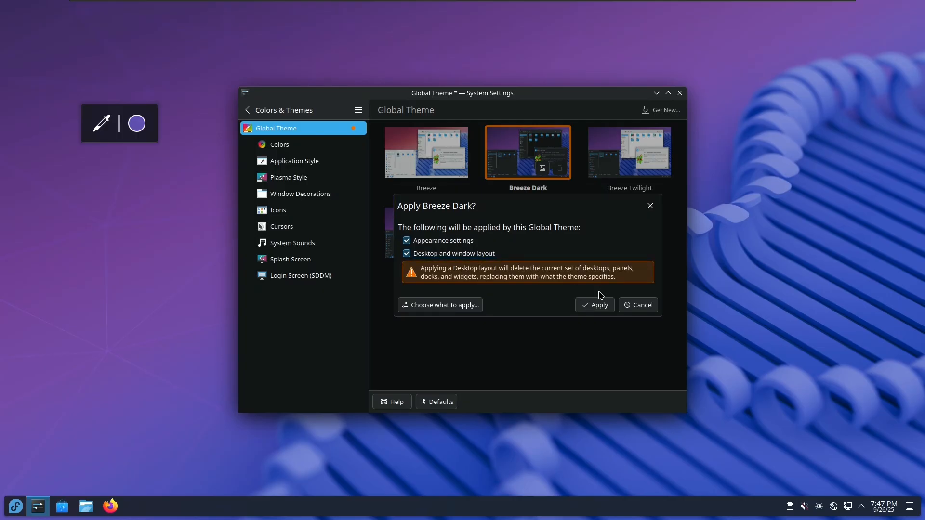
pyautogui.click(593, 302)
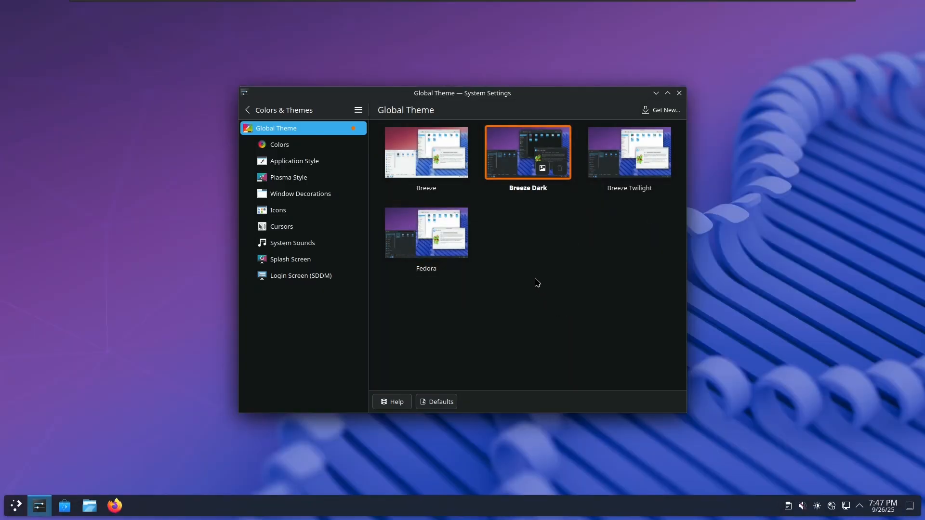
# Browse the Plasma Style and Application Style settings pages
pyautogui.click(289, 178)
pyautogui.click(313, 161)
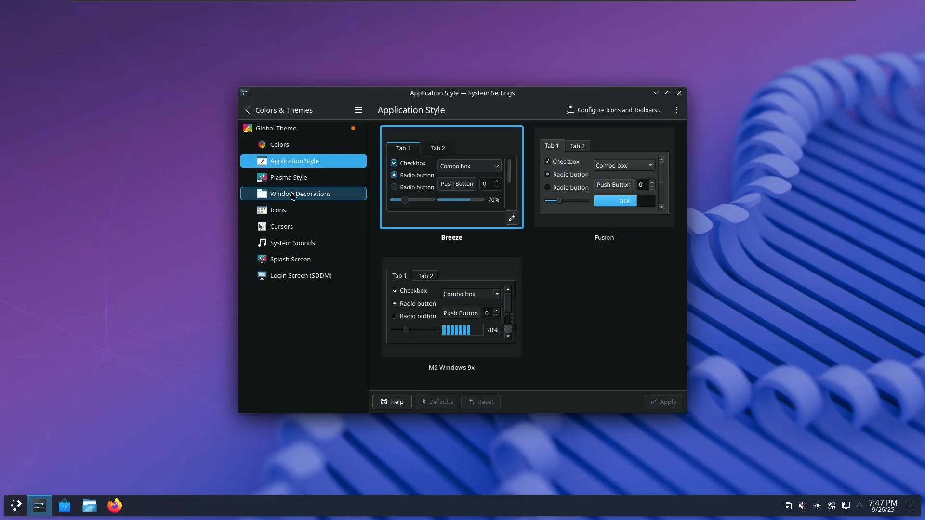
pyautogui.click(309, 184)
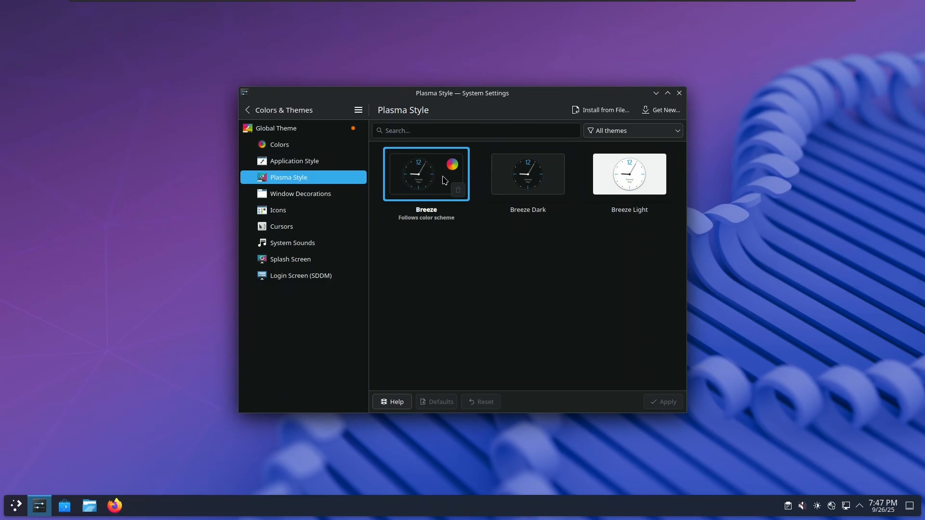
pyautogui.click(289, 163)
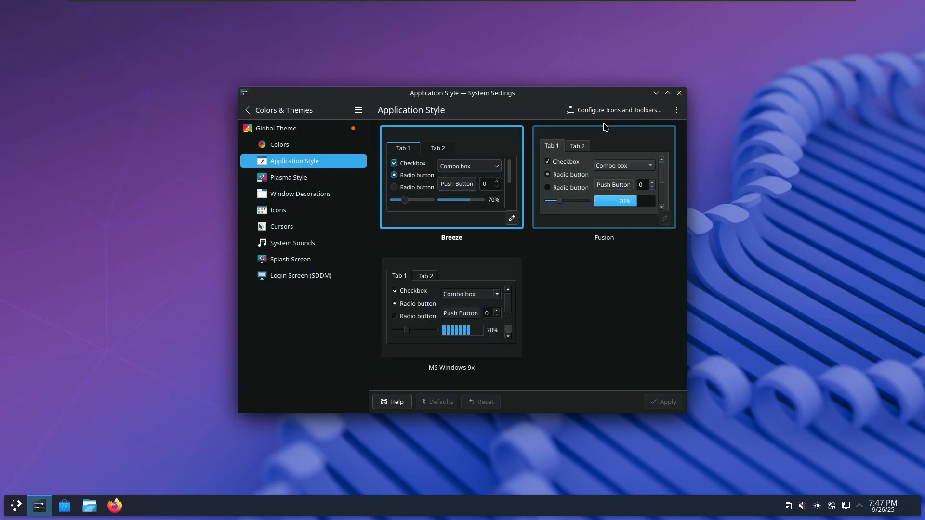
# Open Konsole beside System Settings, close it again, and start Discover from the taskbar
pyautogui.click(15, 510)
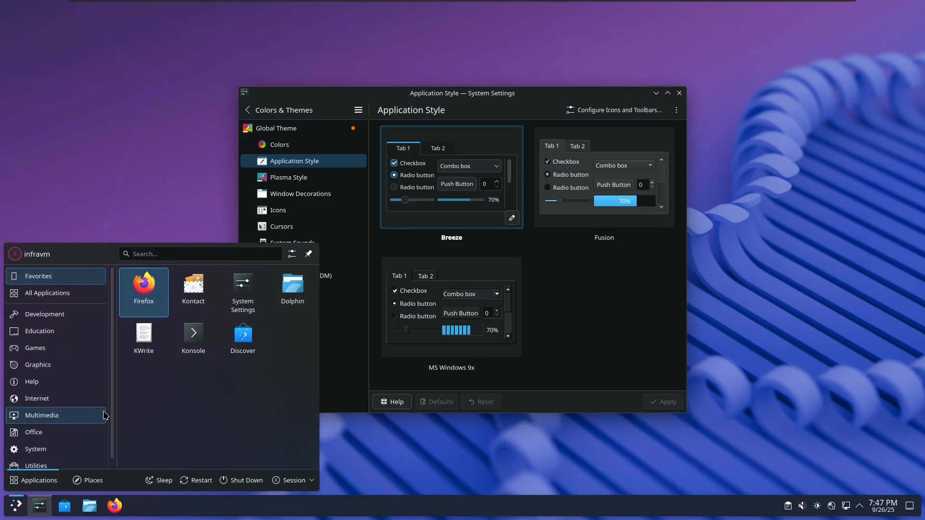
pyautogui.click(195, 330)
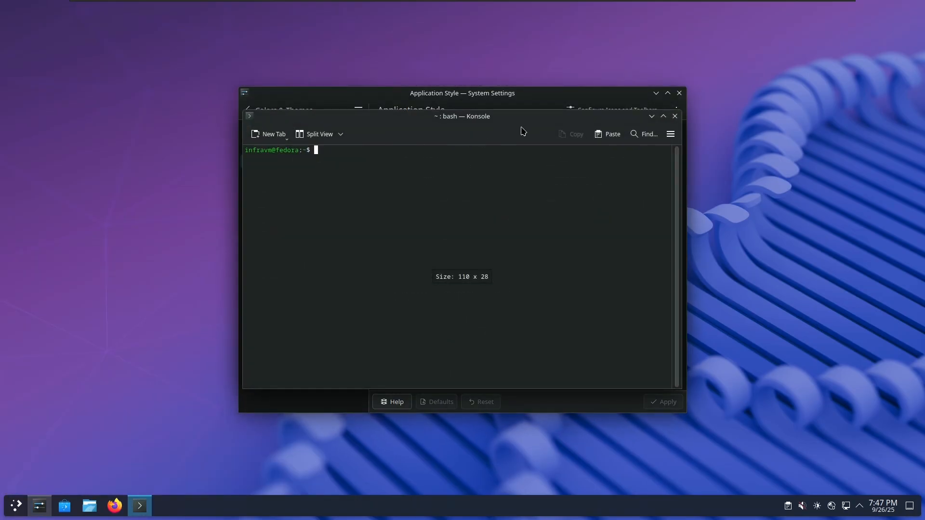
pyautogui.moveTo(517, 127); pyautogui.dragTo(404, 129)
pyautogui.moveTo(447, 105); pyautogui.dragTo(618, 103)
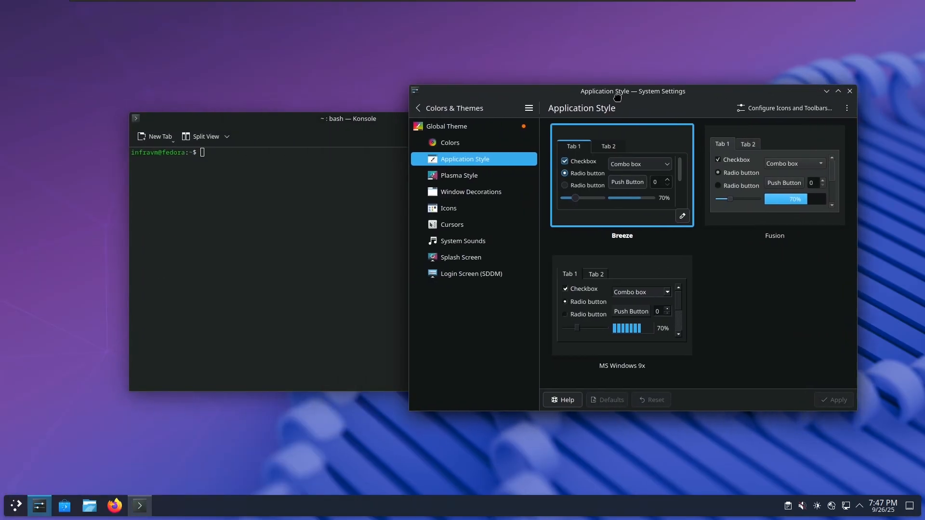
pyautogui.click(329, 134)
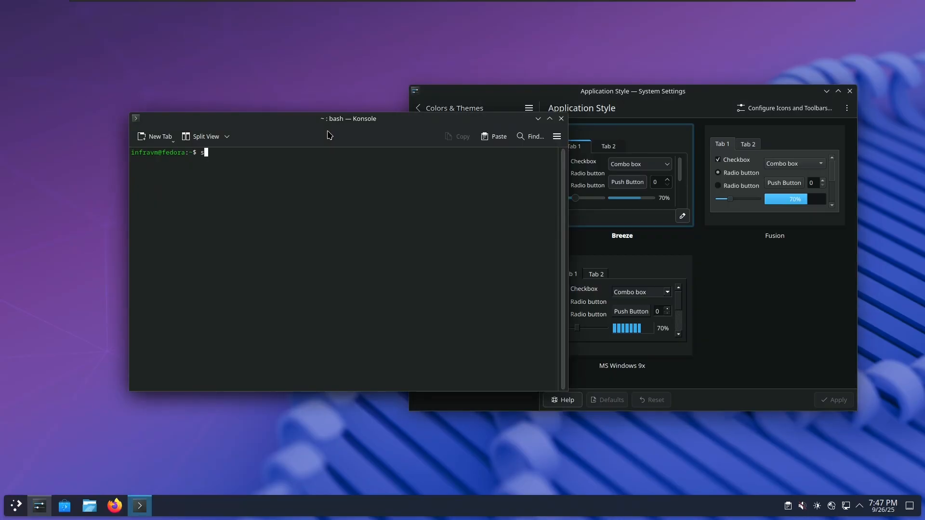
pyautogui.click(561, 119)
pyautogui.click(64, 506)
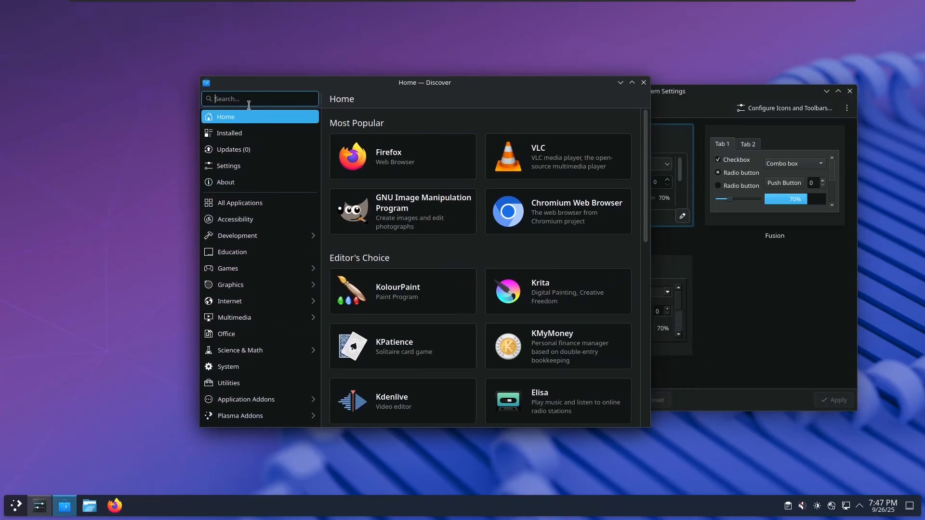
# Search 'gnome' in Discover, install GNOME 2048, and launch the game
pyautogui.write('gnome')
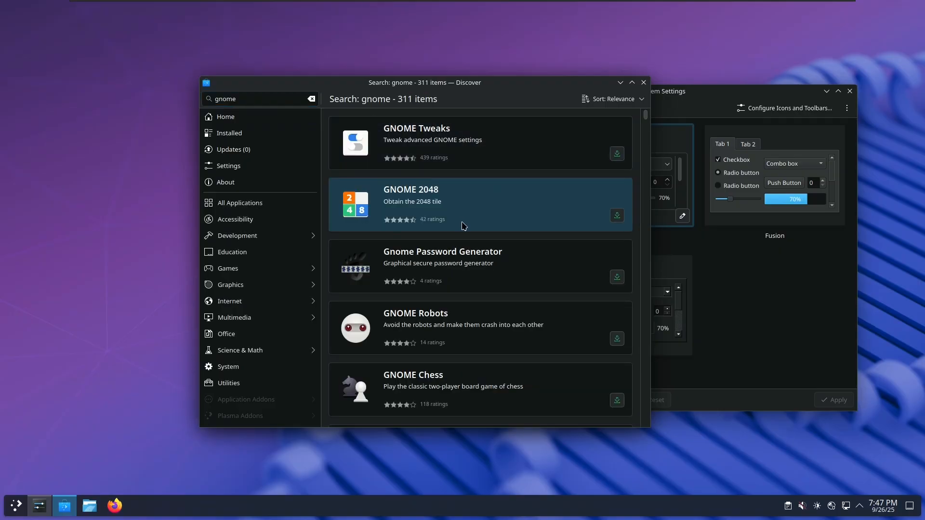
pyautogui.click(472, 213)
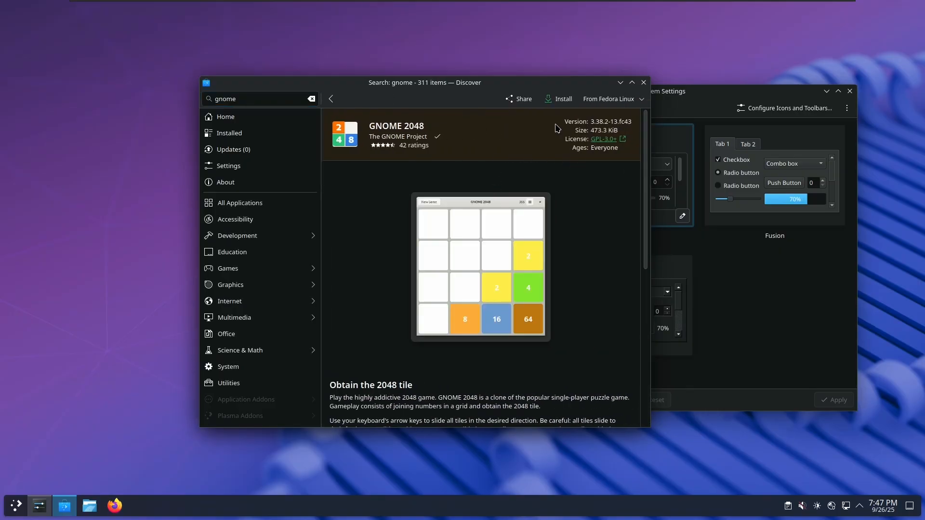
pyautogui.click(559, 99)
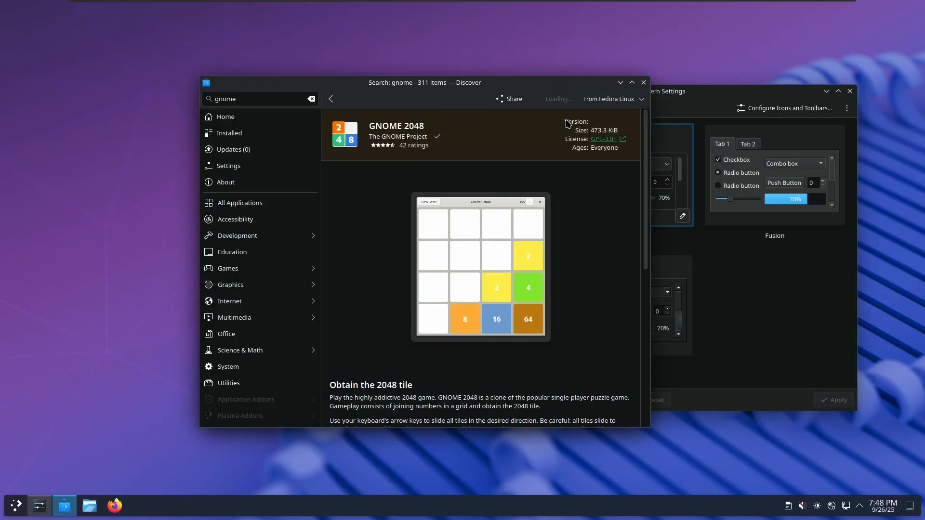
pyautogui.click(555, 101)
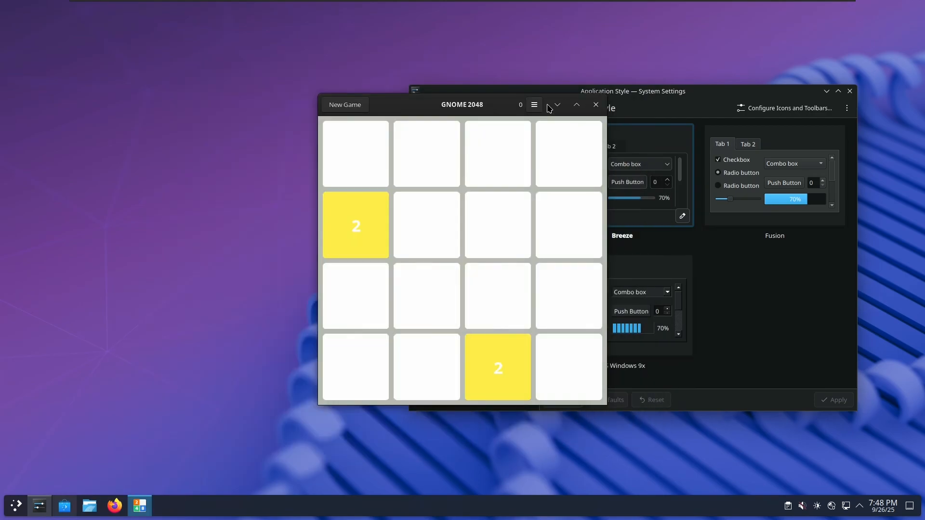
pyautogui.moveTo(549, 108); pyautogui.dragTo(421, 92)
pyautogui.click(406, 91)
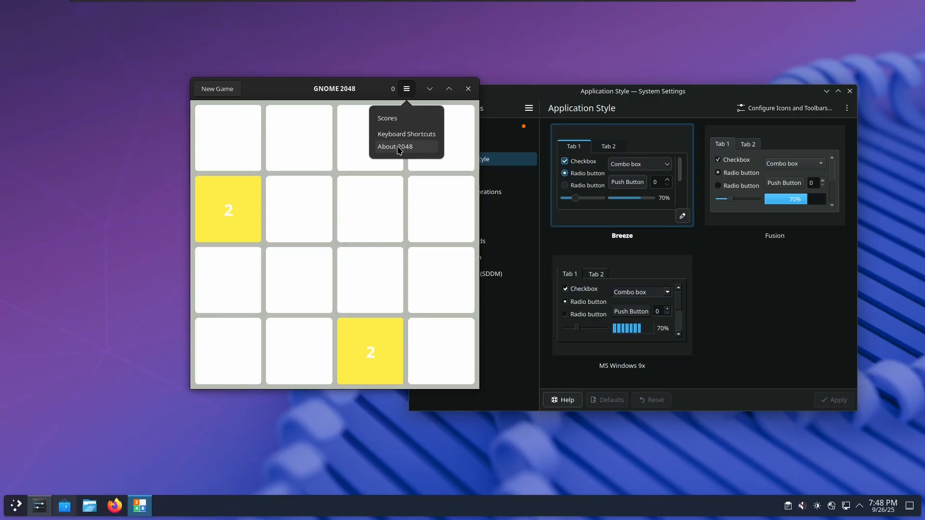
# Close the game's options menu and move the game and settings windows apart
pyautogui.click(374, 91)
pyautogui.click(406, 89)
pyautogui.click(379, 95)
pyautogui.moveTo(379, 95); pyautogui.dragTo(308, 95)
pyautogui.moveTo(464, 97); pyautogui.dragTo(494, 119)
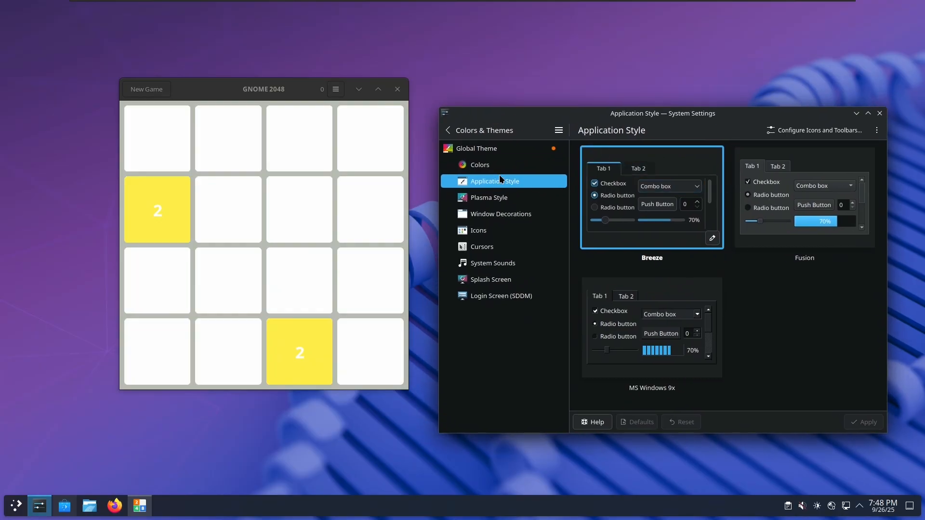
# Apply the light Breeze global theme, then switch back to Breeze Dark
pyautogui.click(484, 163)
pyautogui.click(490, 151)
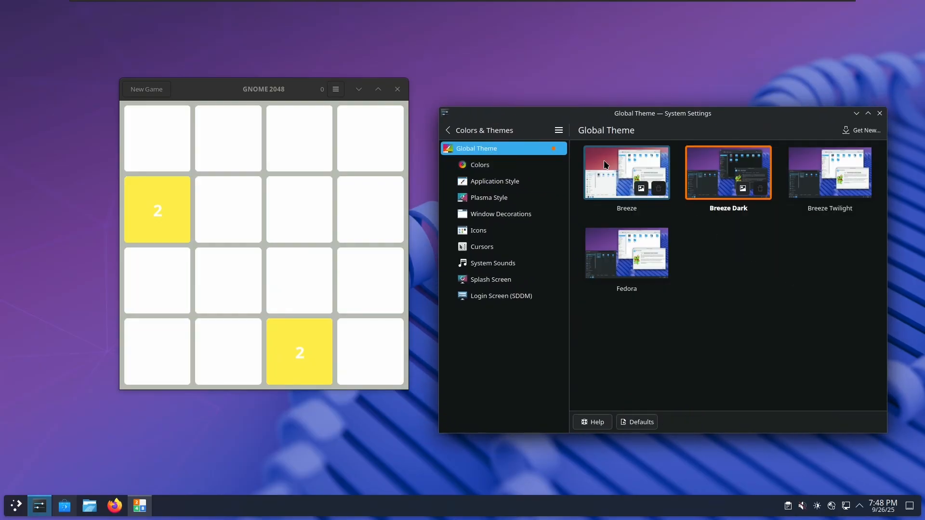
pyautogui.click(667, 200)
pyautogui.click(792, 313)
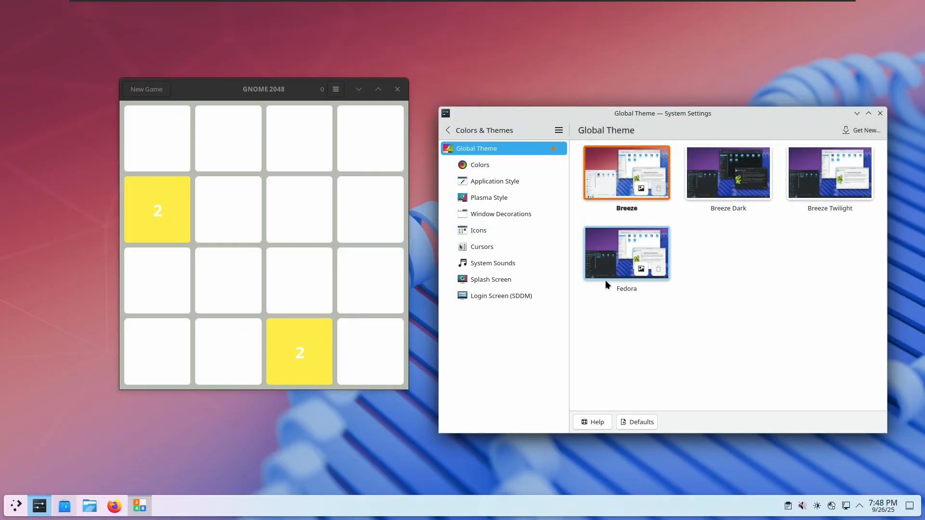
pyautogui.moveTo(273, 85); pyautogui.dragTo(323, 80)
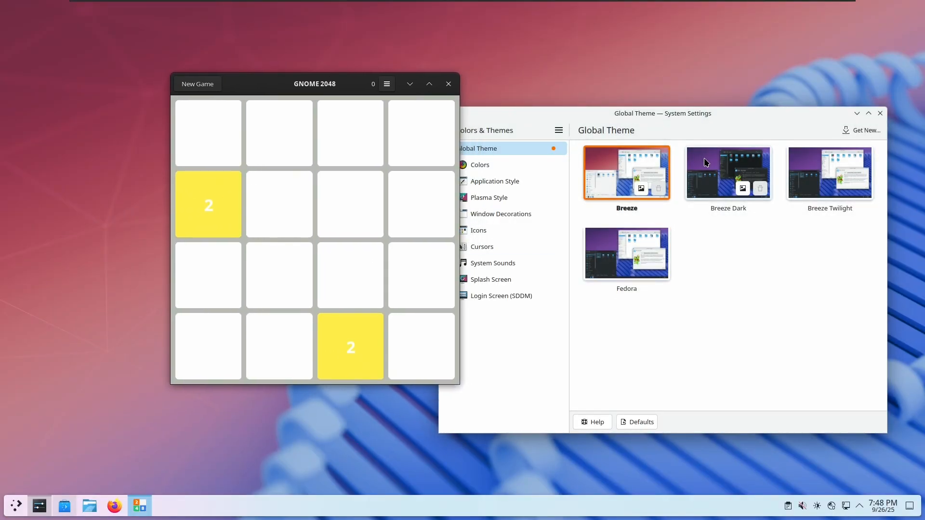
pyautogui.click(704, 163)
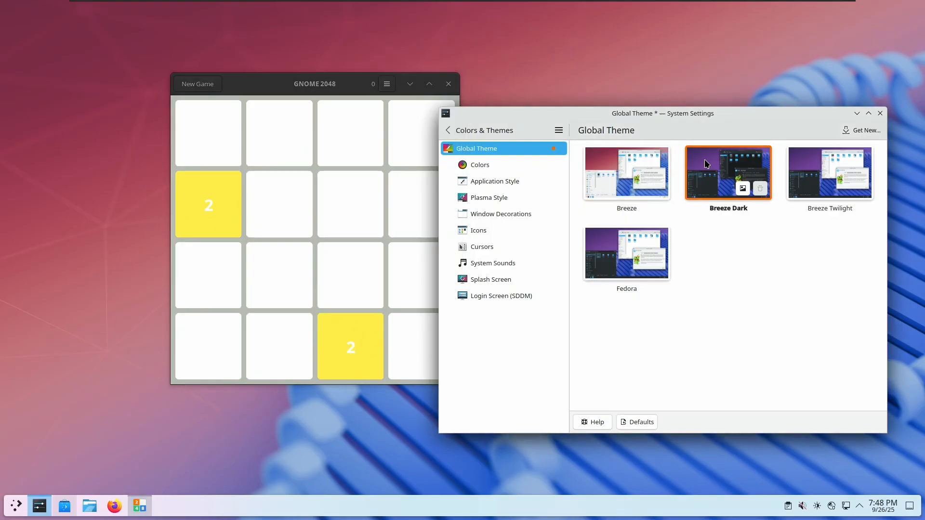
pyautogui.click(792, 314)
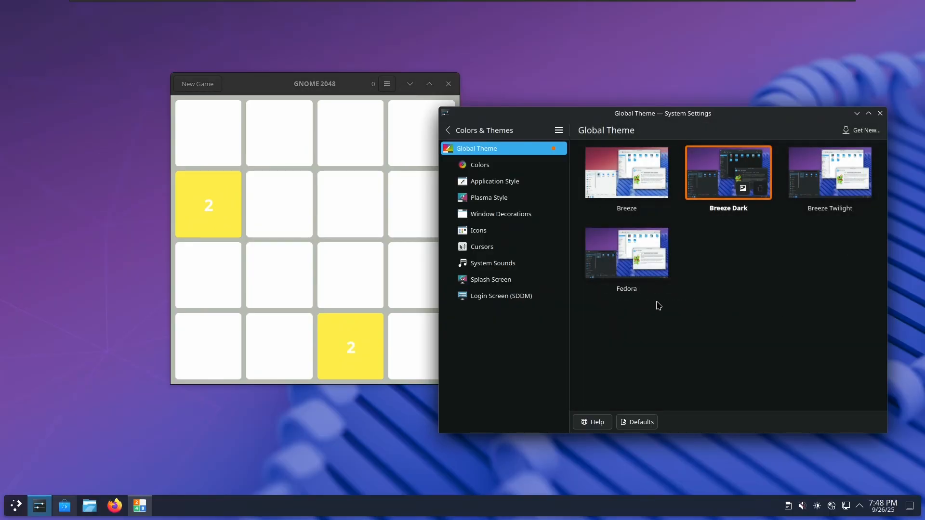
pyautogui.click(352, 85)
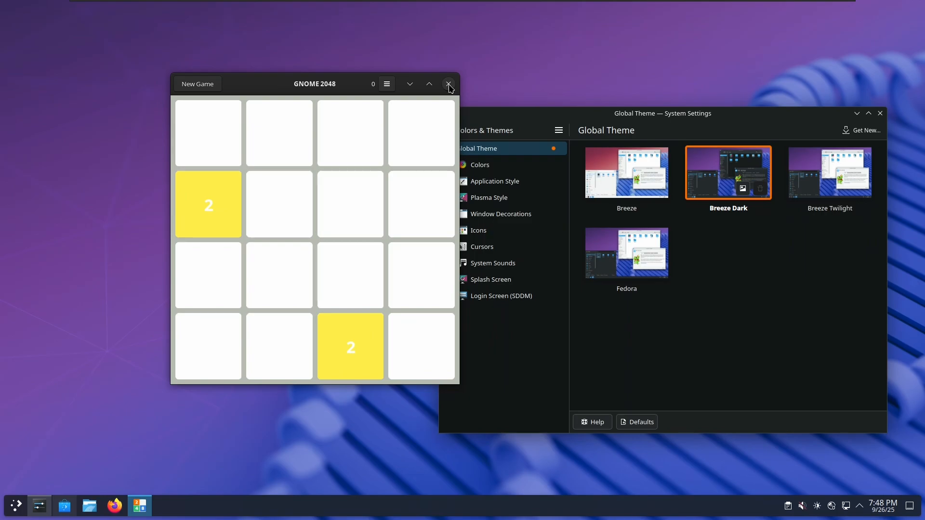
pyautogui.click(387, 84)
# Close the GNOME 2048 game and start Konsole from the launcher favourites
pyautogui.click(386, 84)
pyautogui.click(448, 85)
pyautogui.click(16, 505)
pyautogui.click(189, 332)
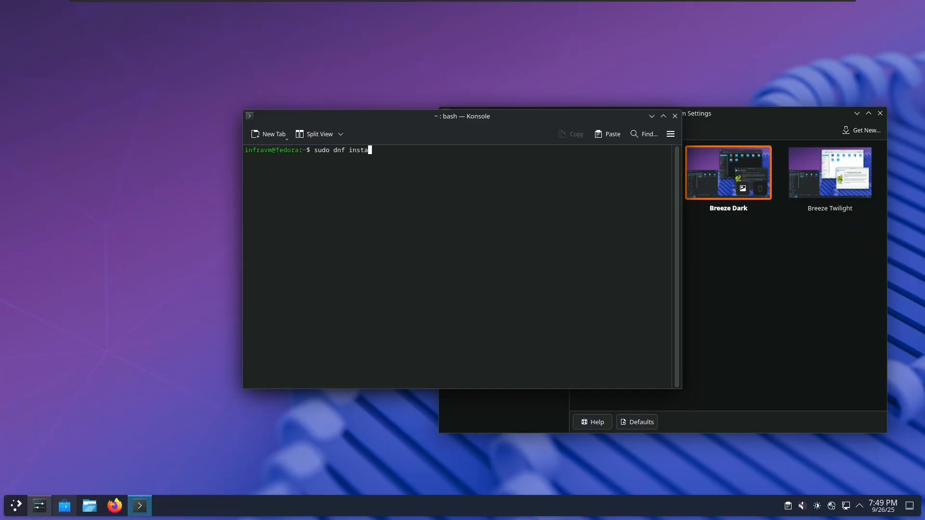
# Install Thunar's 13 packages from the Konsole prompt, accepting the Fedora signing key
pyautogui.write('thunar')
pyautogui.press('Return')
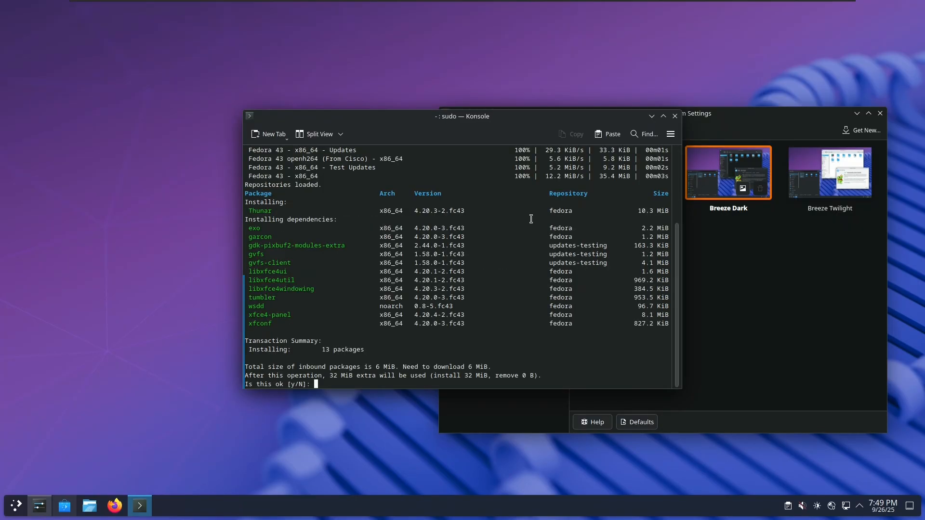
pyautogui.write('y')
pyautogui.press('Return')
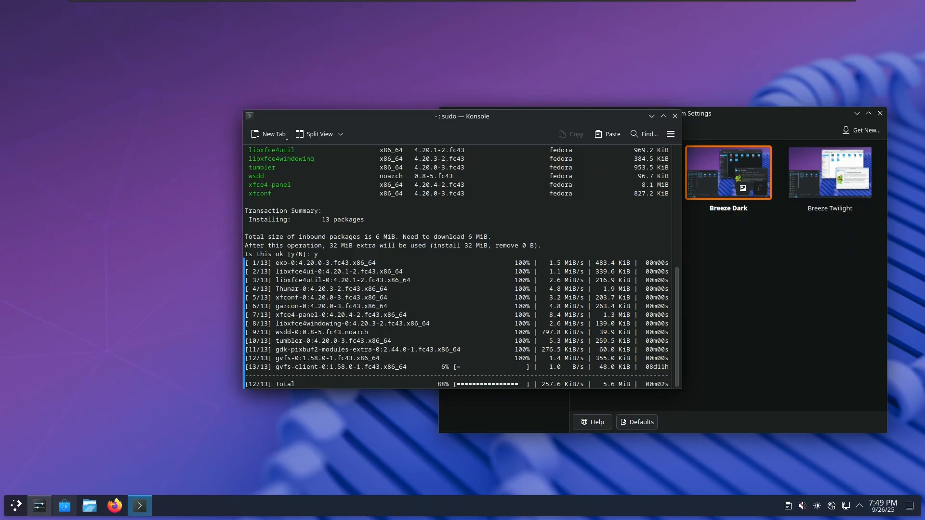
pyautogui.scroll(6, 410, 262)
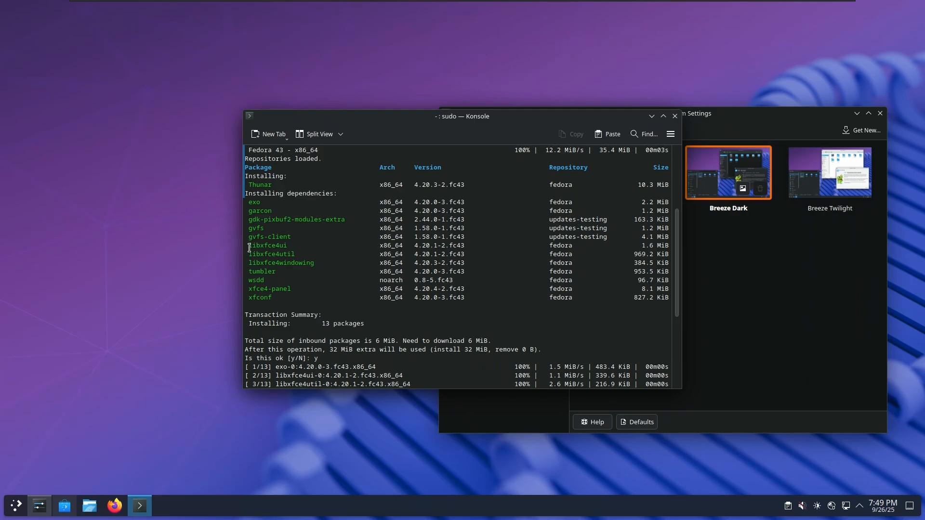
pyautogui.moveTo(249, 248); pyautogui.dragTo(314, 259)
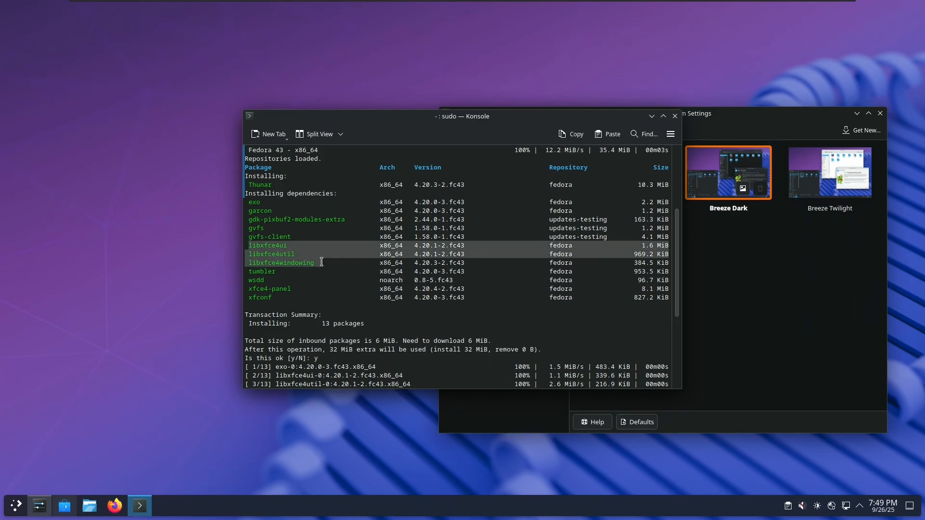
pyautogui.click(322, 261)
pyautogui.moveTo(641, 245); pyautogui.dragTo(668, 264)
pyautogui.click(657, 253)
pyautogui.click(635, 263)
pyautogui.click(633, 264)
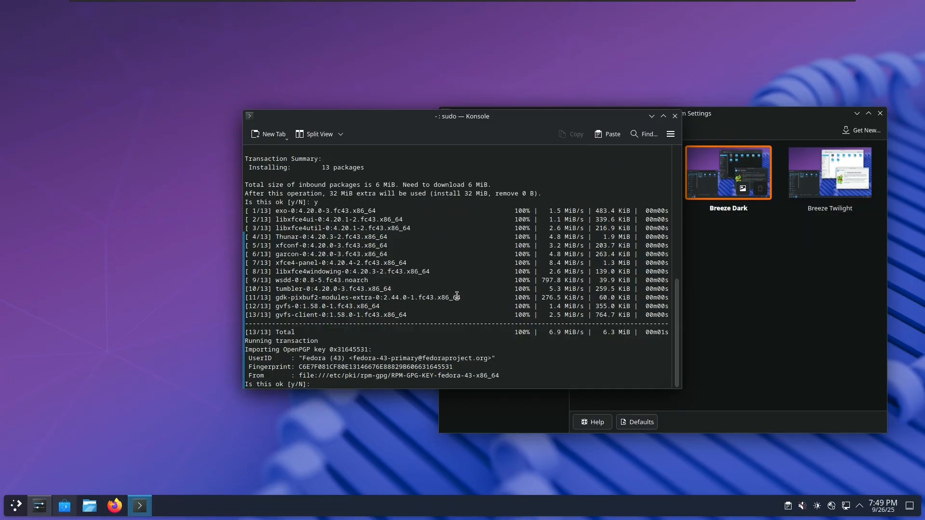
pyautogui.press('Return')
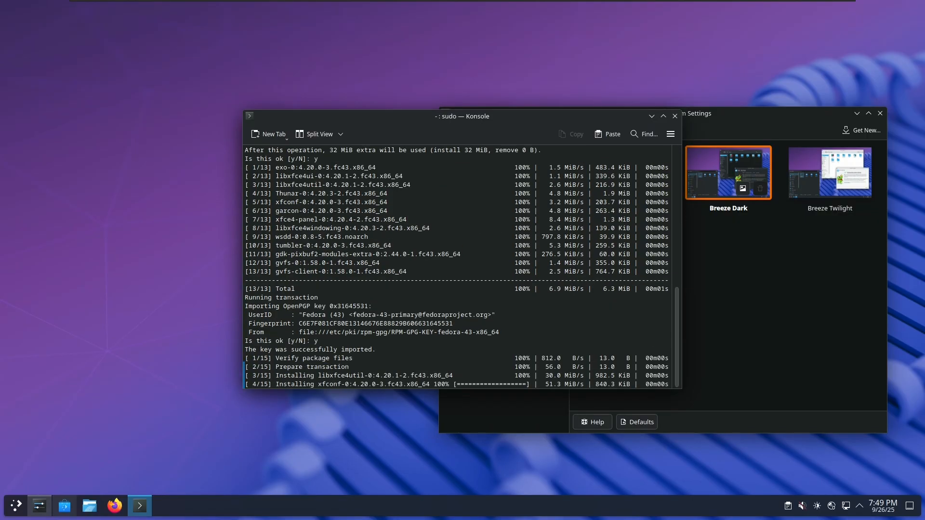
# Launch Thunar, minimize Konsole, and move the Thunar window up and left
pyautogui.moveTo(434, 2)
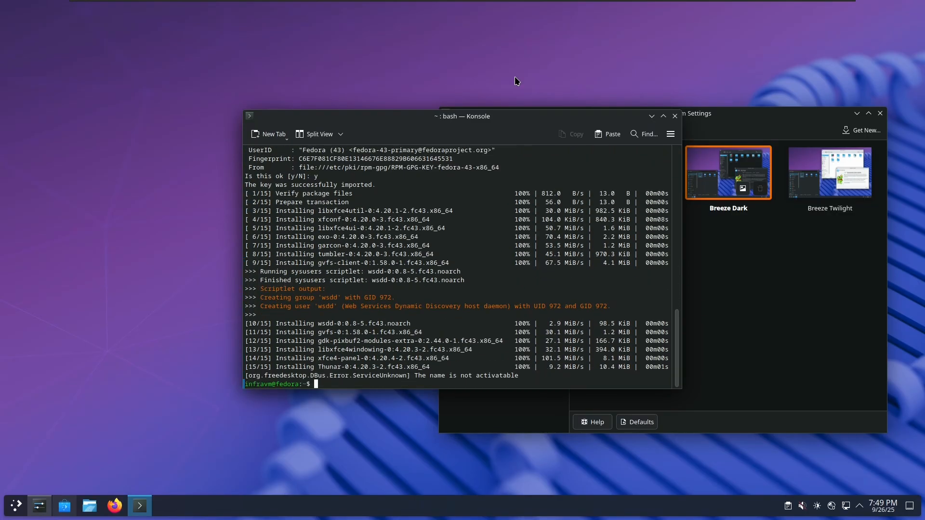
pyautogui.write('thuanr')
pyautogui.press('Return')
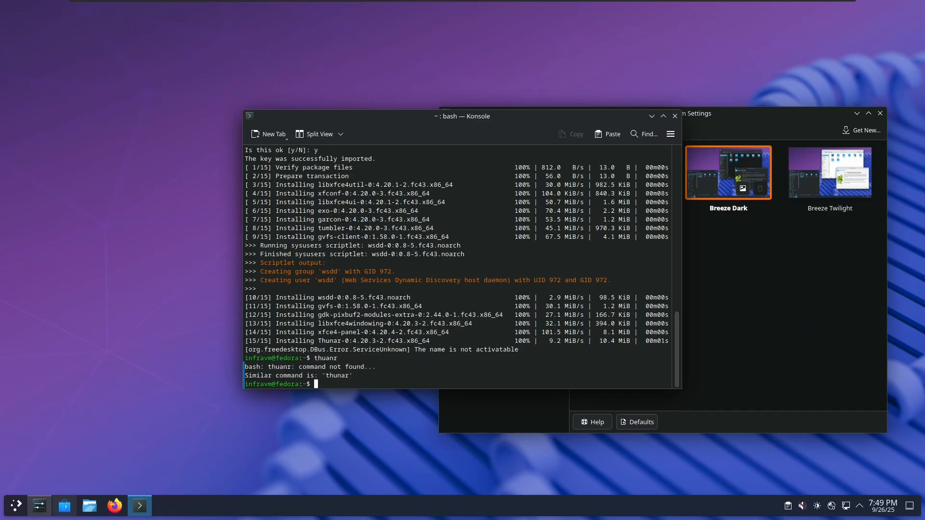
pyautogui.write('thunar')
pyautogui.press('Return')
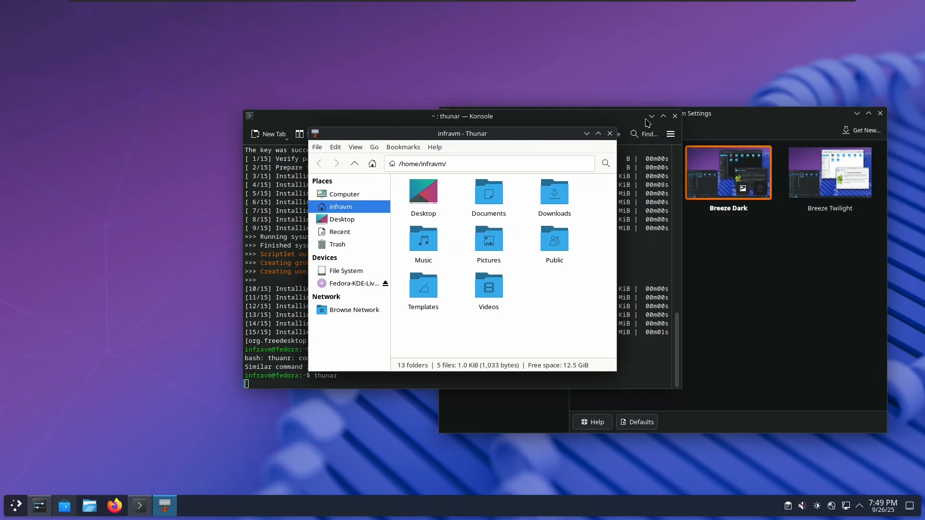
pyautogui.click(652, 116)
pyautogui.moveTo(539, 135); pyautogui.dragTo(376, 106)
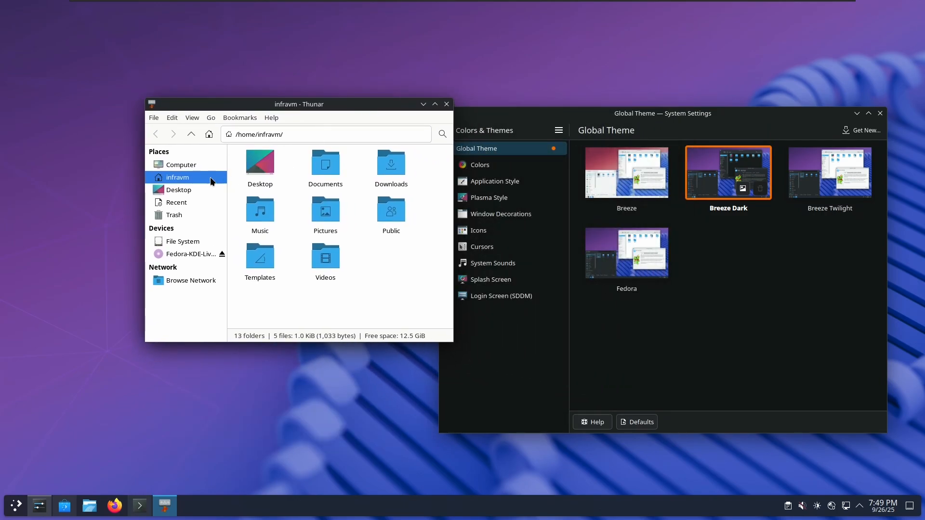
# From Window Decorations' Get New dialog, install the Black Glass decoration
pyautogui.click(501, 338)
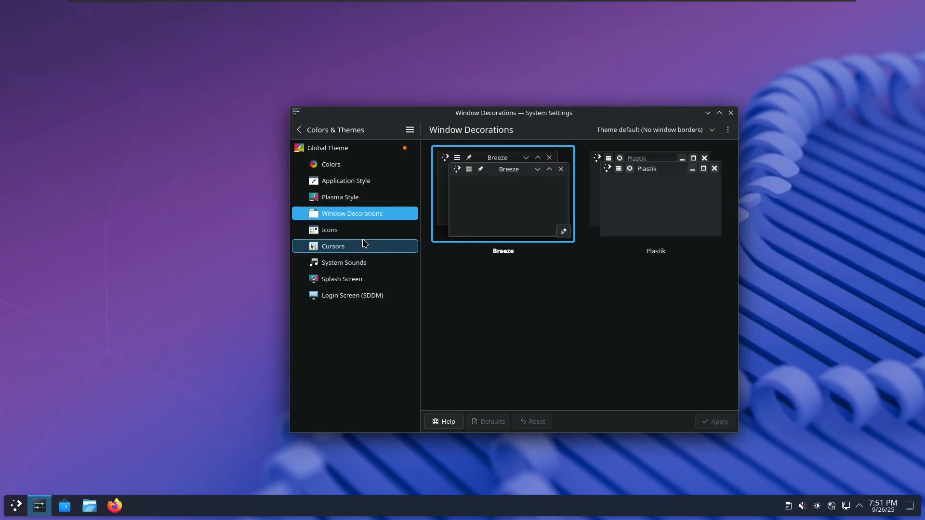
pyautogui.click(727, 130)
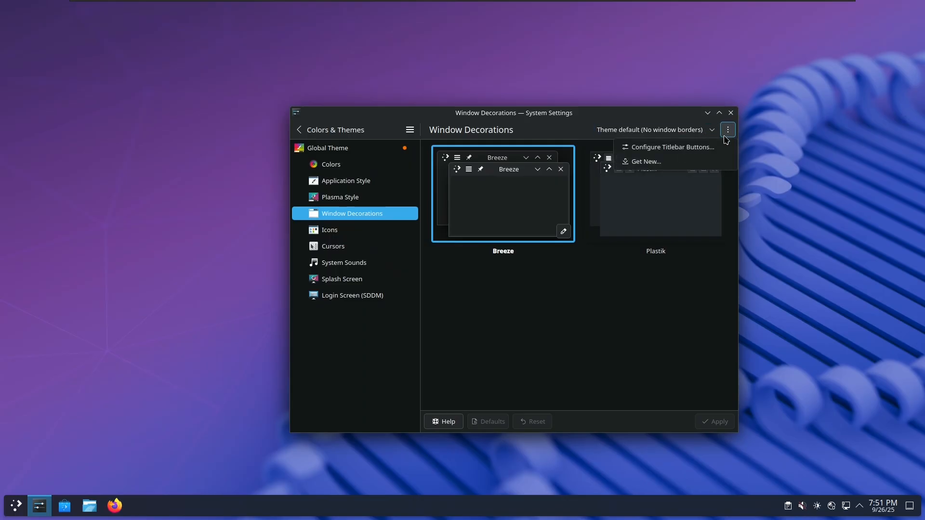
pyautogui.click(654, 162)
pyautogui.moveTo(505, 118); pyautogui.dragTo(354, 75)
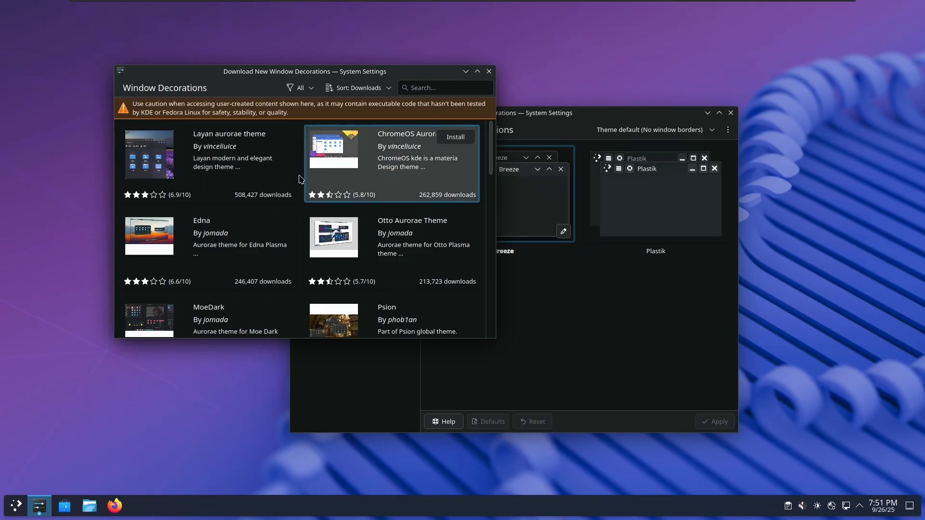
pyautogui.scroll(-8, 313, 232)
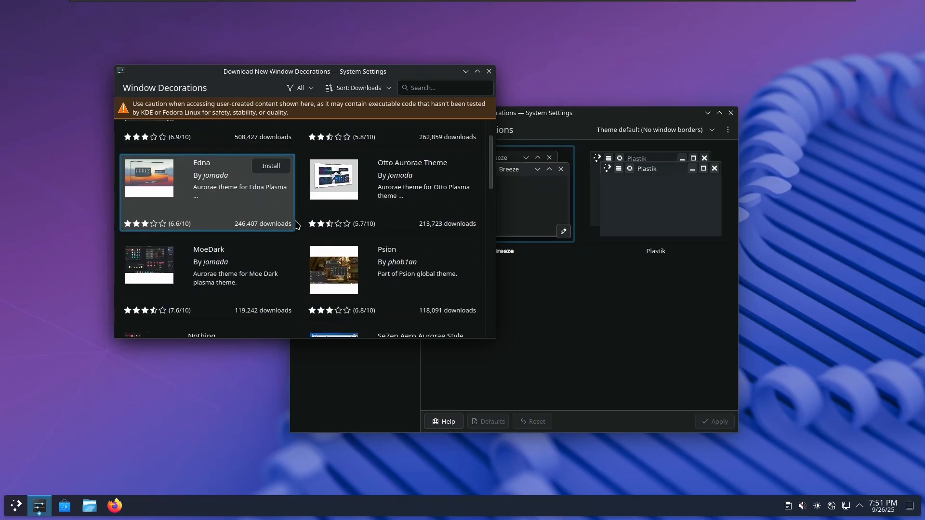
pyautogui.scroll(-5, 314, 233)
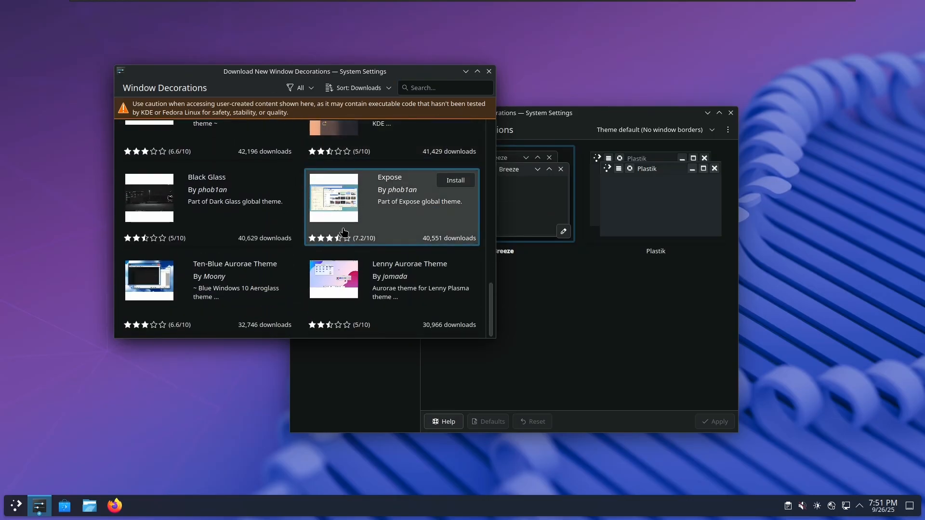
pyautogui.click(273, 182)
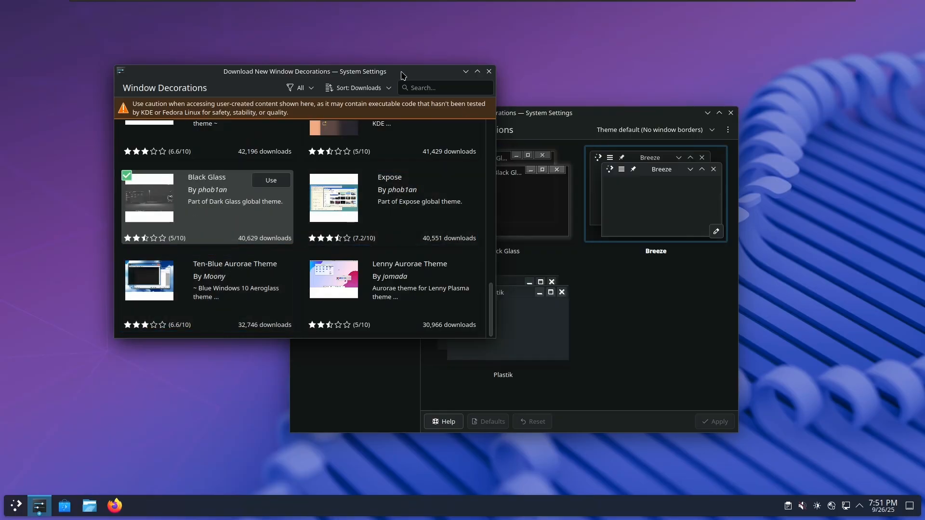
# Select the Black Glass decoration and apply it to window title bars
pyautogui.click(676, 255)
pyautogui.click(525, 222)
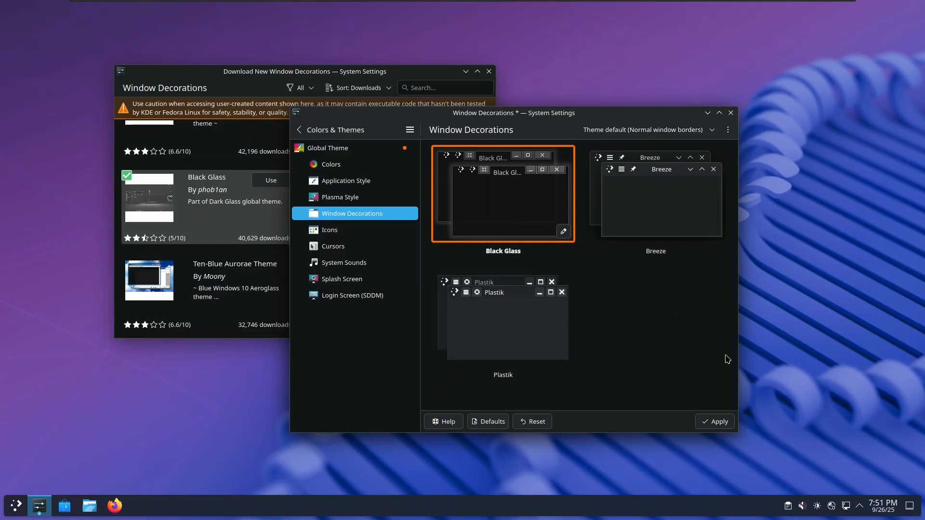
pyautogui.click(714, 426)
pyautogui.moveTo(483, 118); pyautogui.dragTo(559, 135)
# Close the download dialog and return to the top-level settings categories
pyautogui.click(366, 76)
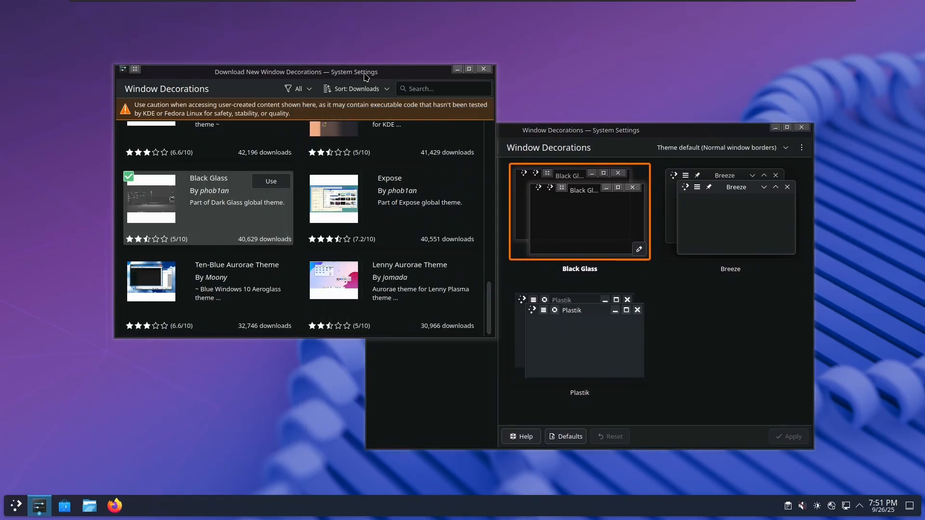
pyautogui.doubleClick(366, 77)
pyautogui.doubleClick(440, 8)
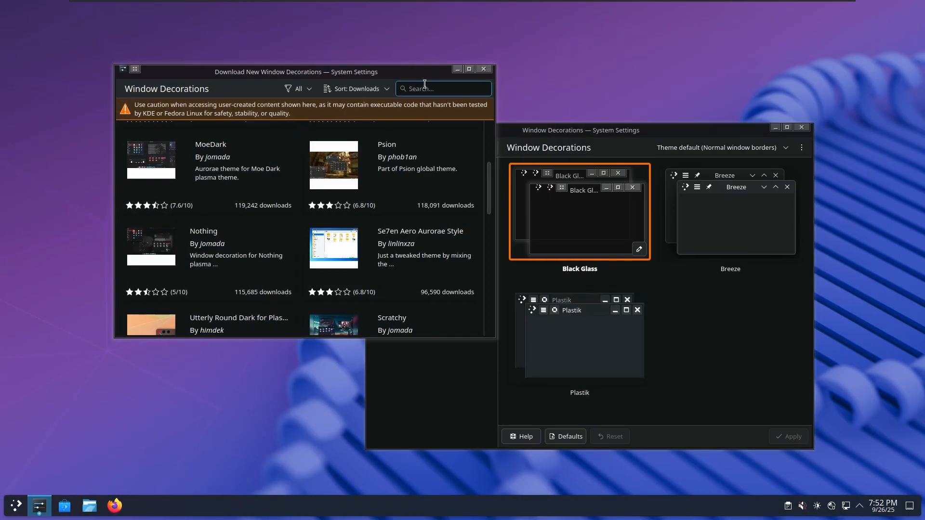
pyautogui.click(484, 69)
pyautogui.click(424, 147)
pyautogui.scroll(6, 424, 202)
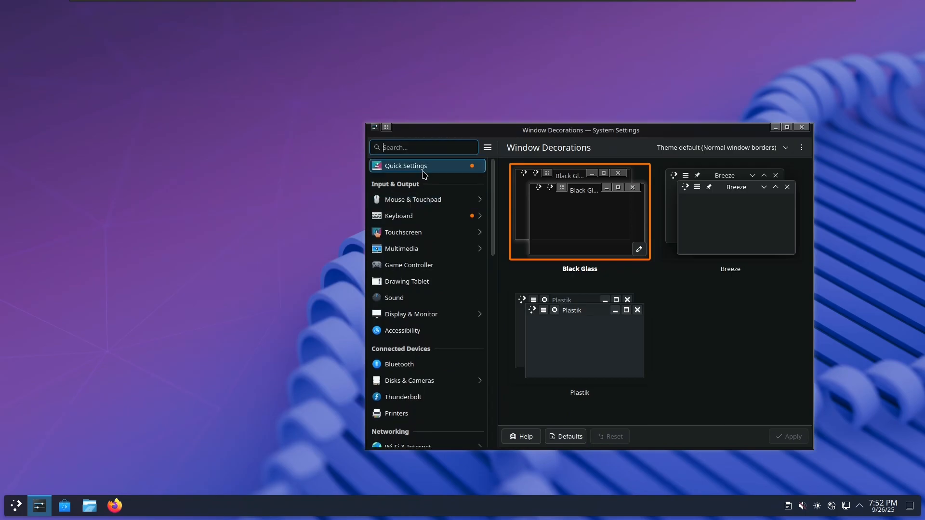
# Move the Quick Settings animation speed slider all the way to Instant and apply
pyautogui.click(422, 169)
pyautogui.moveTo(696, 254); pyautogui.dragTo(590, 259)
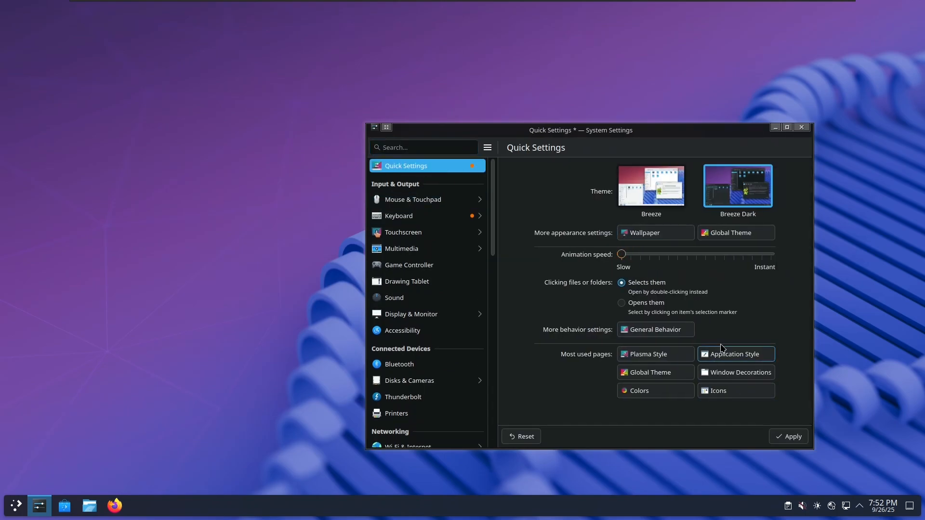
pyautogui.moveTo(769, 256); pyautogui.dragTo(630, 255)
pyautogui.click(786, 436)
pyautogui.moveTo(611, 133); pyautogui.dragTo(579, 121)
pyautogui.click(741, 117)
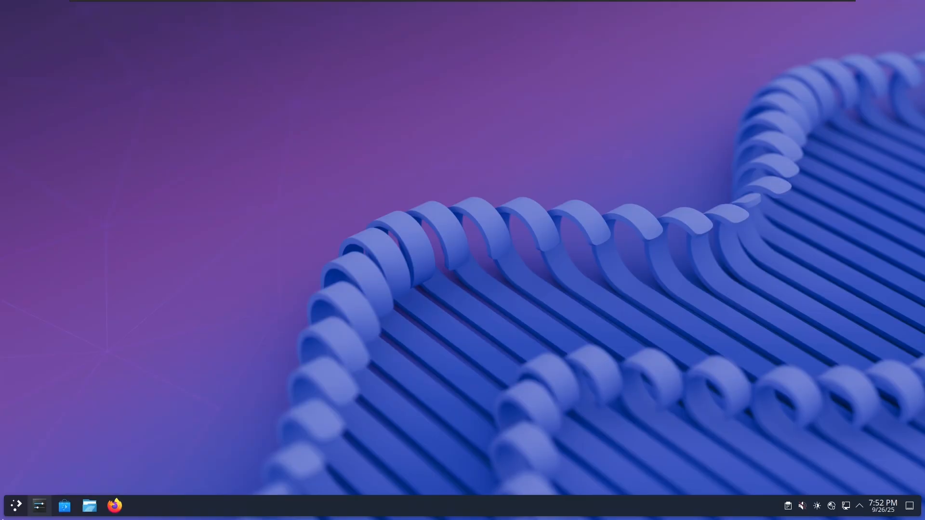
pyautogui.click(39, 506)
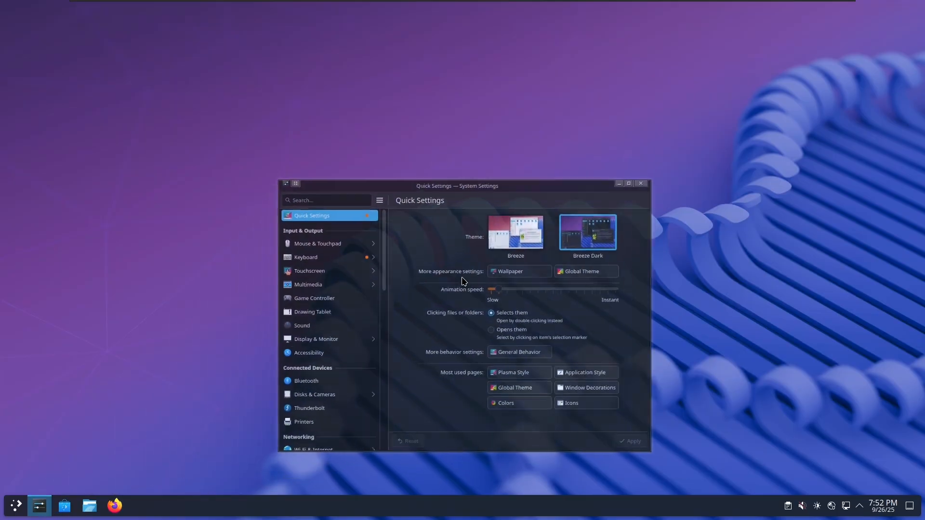
pyautogui.moveTo(596, 243); pyautogui.dragTo(759, 244)
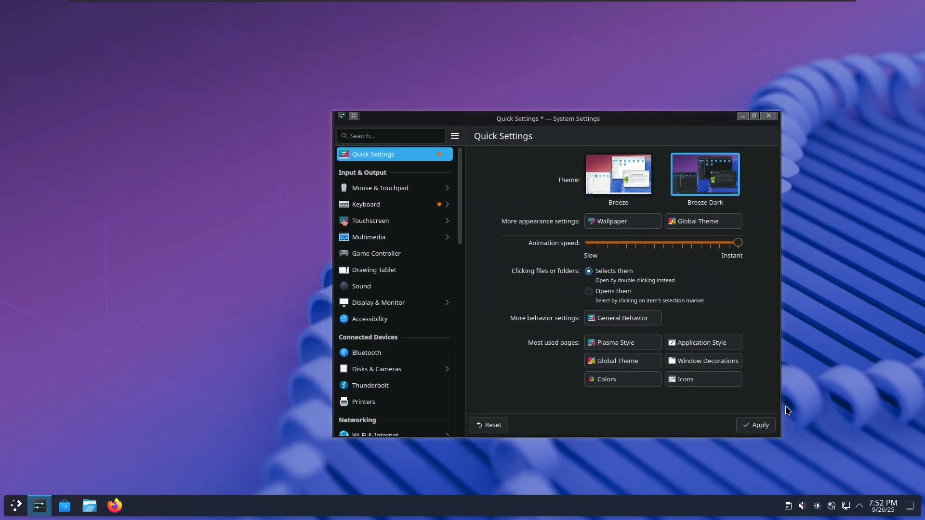
pyautogui.click(768, 429)
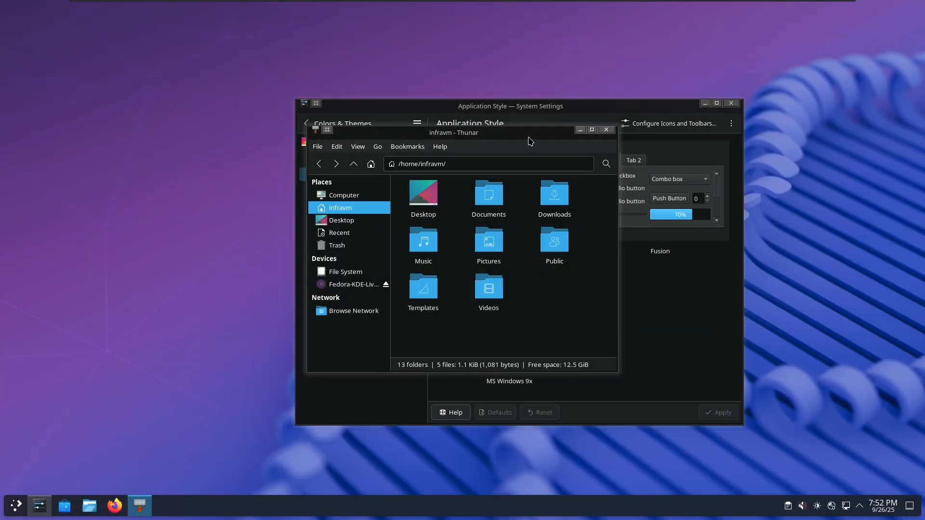
# Select and apply the Breeze application style
pyautogui.moveTo(530, 141); pyautogui.dragTo(270, 108)
pyautogui.click(561, 266)
pyautogui.click(540, 226)
pyautogui.click(717, 414)
# Arrange Thunar and System Settings side by side and check Thunar's Help menu
pyautogui.click(248, 306)
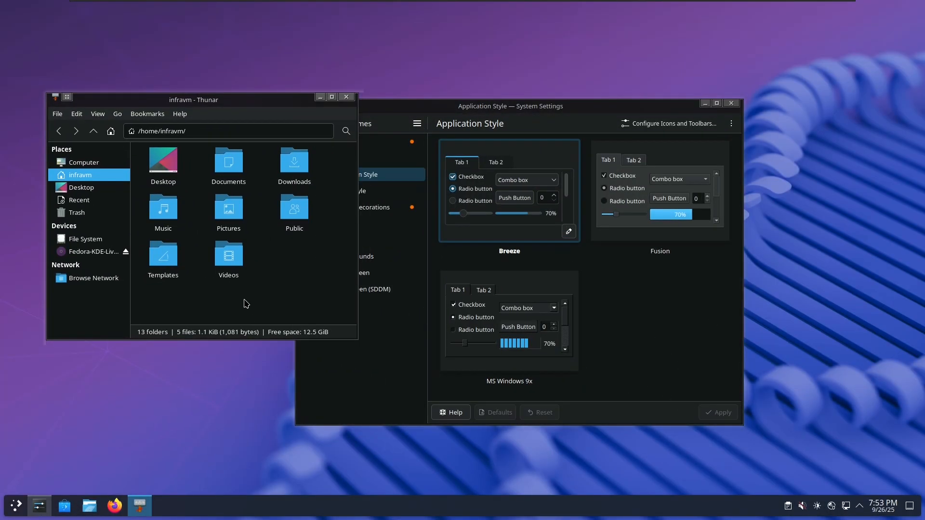
pyautogui.moveTo(272, 105); pyautogui.dragTo(349, 80)
pyautogui.moveTo(487, 105); pyautogui.dragTo(463, 170)
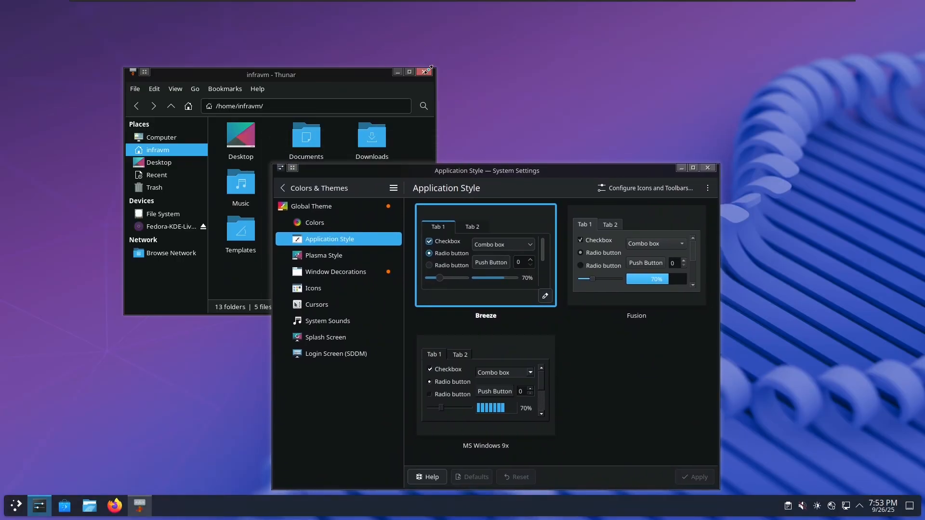
pyautogui.moveTo(533, 181); pyautogui.dragTo(656, 156)
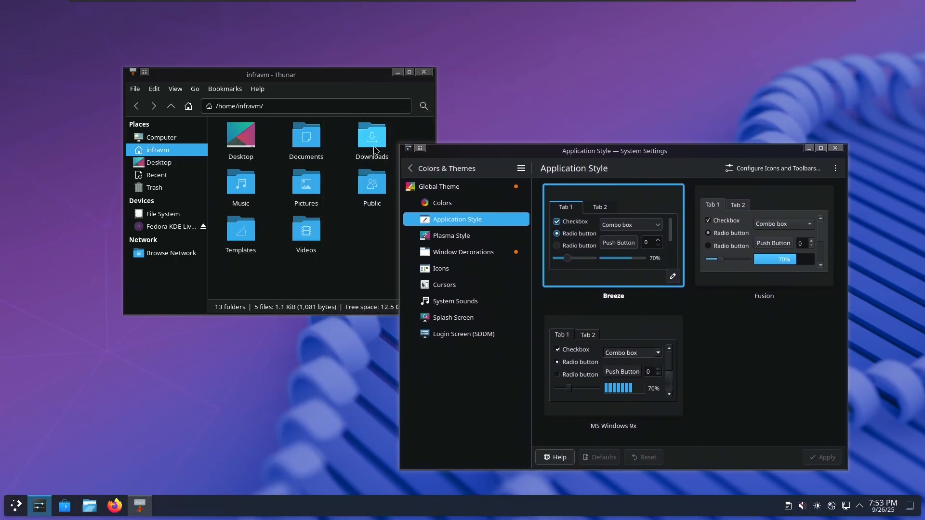
pyautogui.click(321, 269)
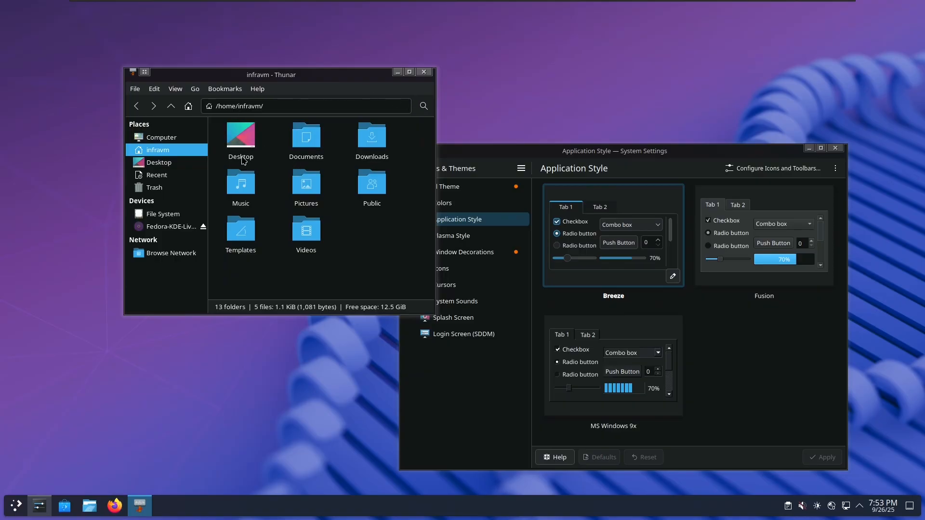
pyautogui.click(257, 88)
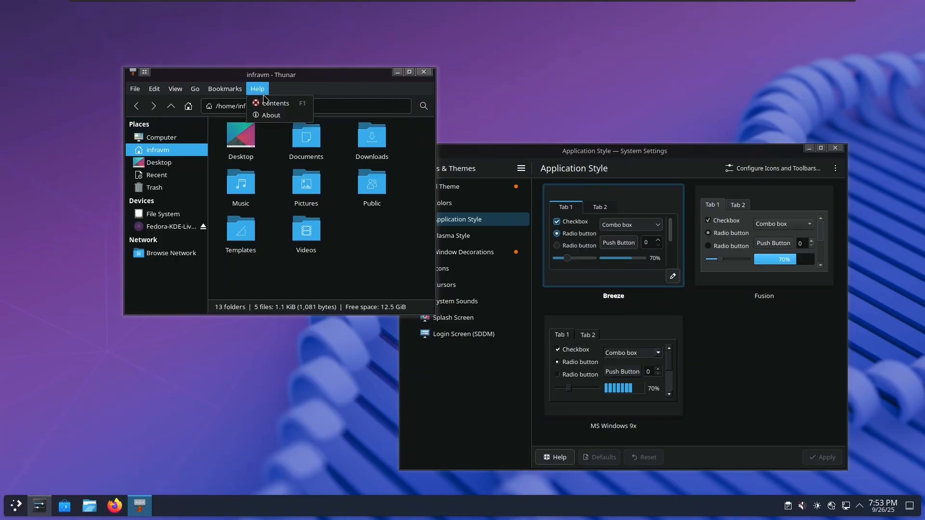
pyautogui.click(268, 304)
# Open Dolphin from the taskbar, close Thunar, and move Dolphin to the left
pyautogui.click(89, 506)
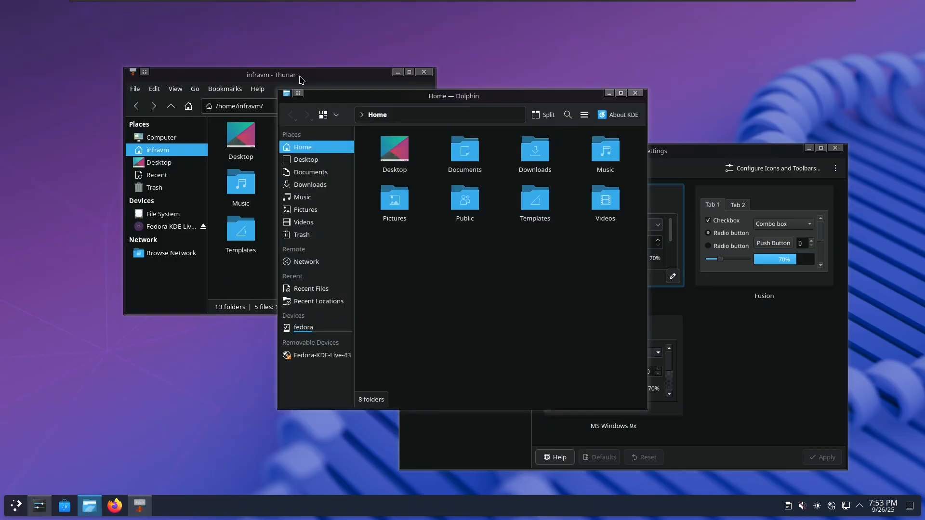
pyautogui.moveTo(300, 78); pyautogui.dragTo(277, 86)
pyautogui.click(398, 82)
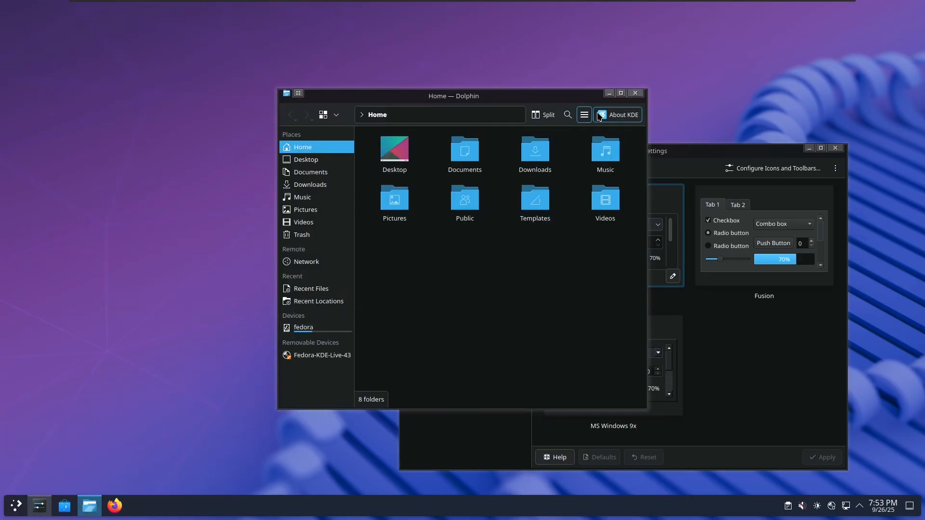
pyautogui.moveTo(453, 100); pyautogui.dragTo(260, 91)
# Show the Global Theme page via Window Decorations, then open its download dialog
pyautogui.click(486, 199)
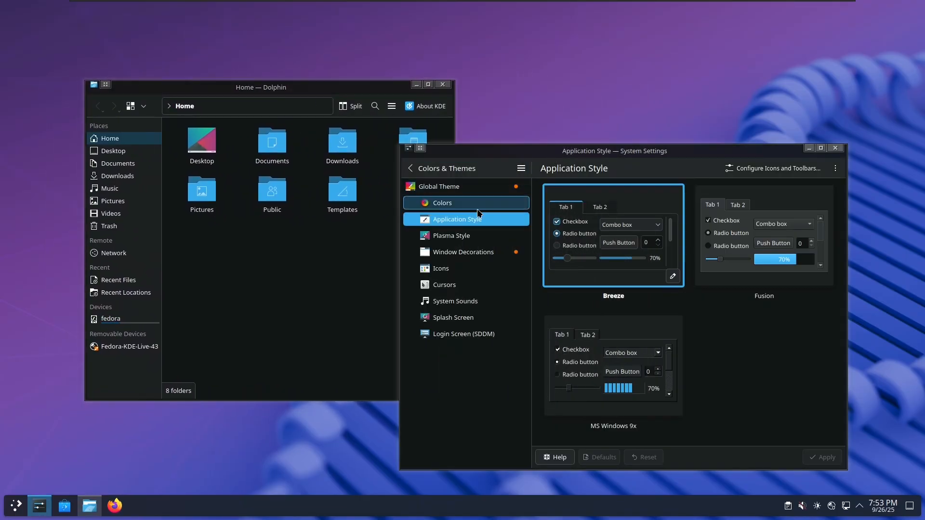
pyautogui.click(462, 187)
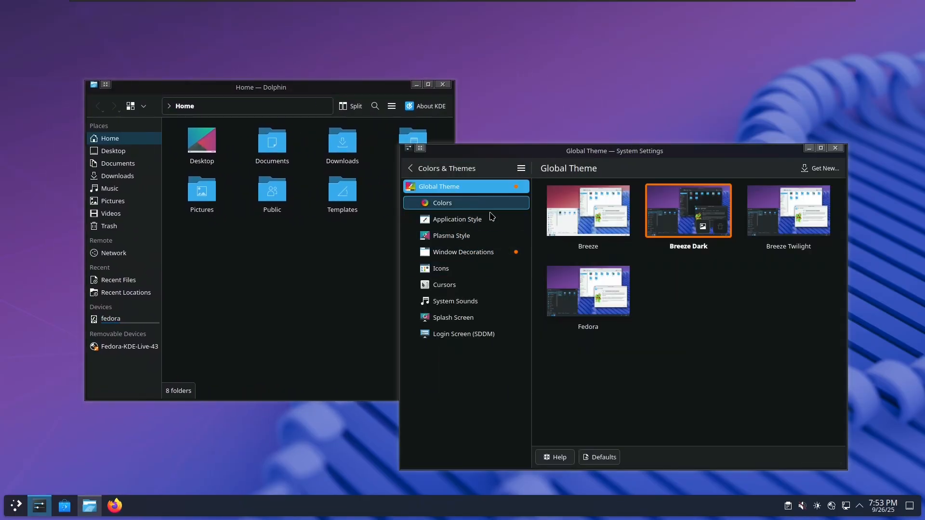
pyautogui.click(498, 253)
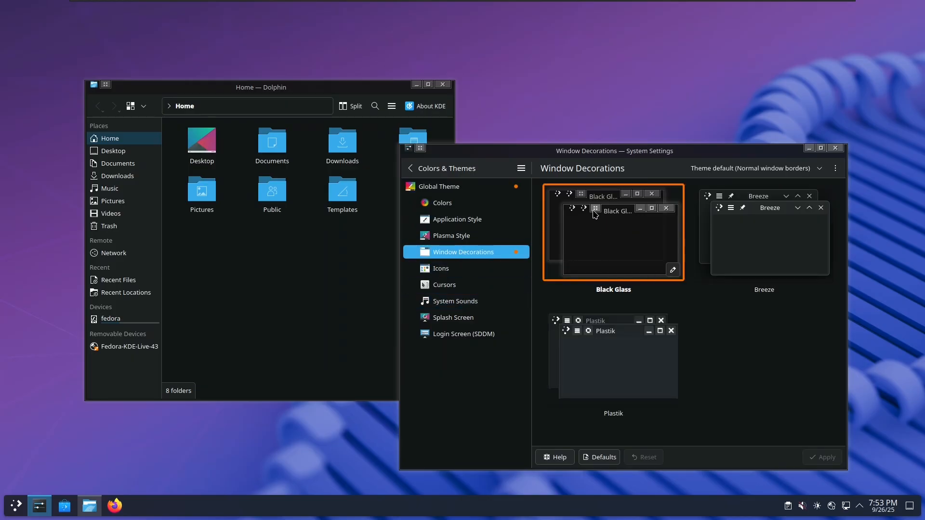
pyautogui.click(452, 186)
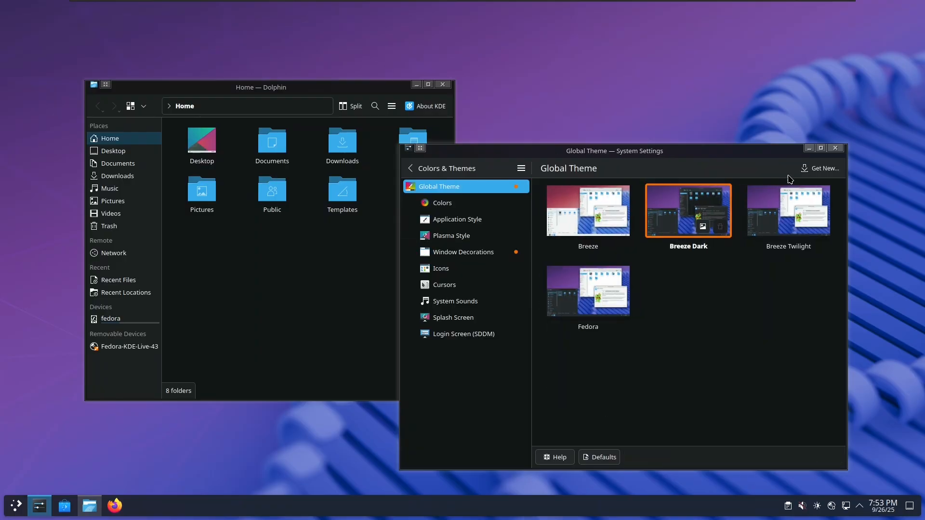
pyautogui.click(819, 168)
# Search 'black glas' and install the Black Glass global theme
pyautogui.write('black glass')
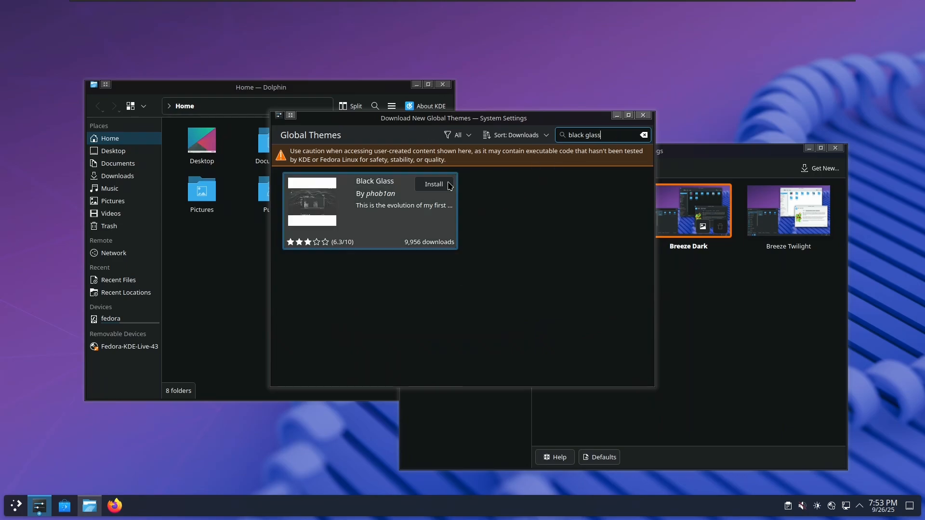
pyautogui.click(434, 187)
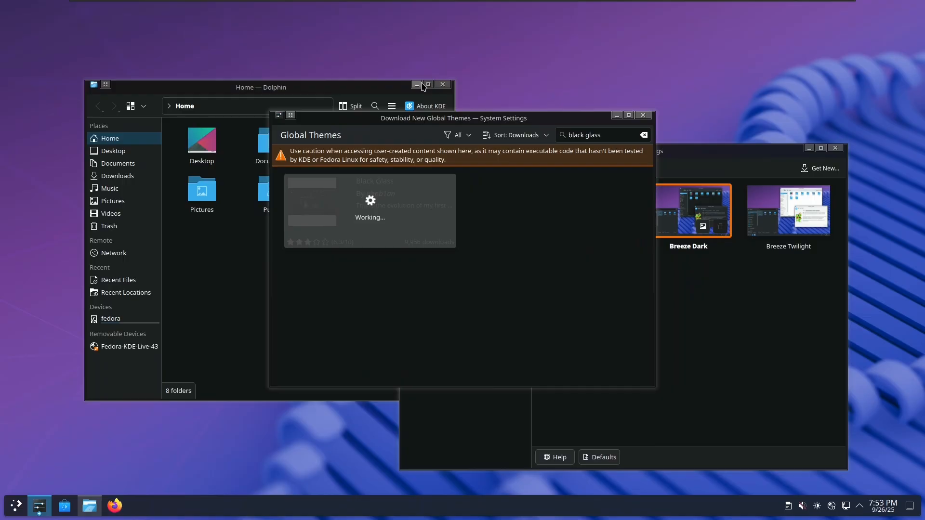
pyautogui.moveTo(531, 124); pyautogui.dragTo(576, 123)
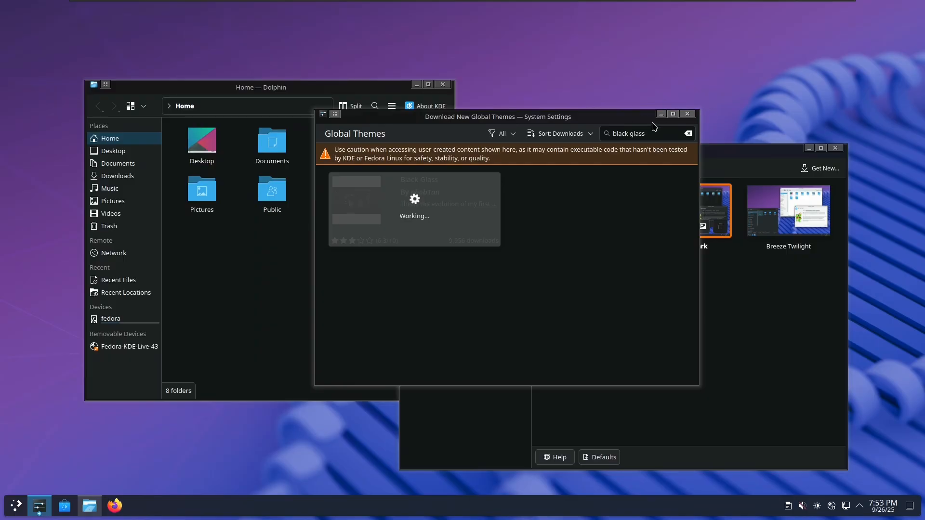
pyautogui.moveTo(541, 116); pyautogui.dragTo(675, 86)
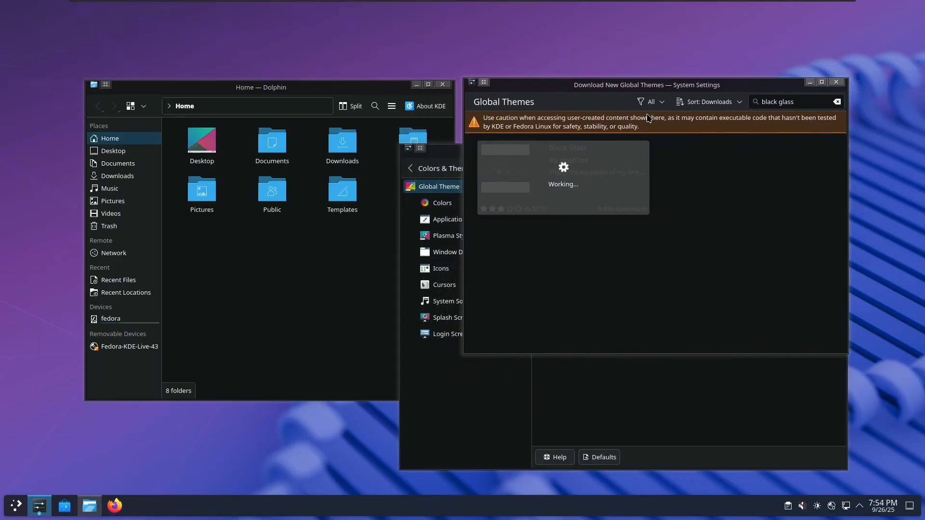
# Close Dolphin and enter the account password to finish the Black Glass install
pyautogui.click(337, 268)
pyautogui.click(442, 85)
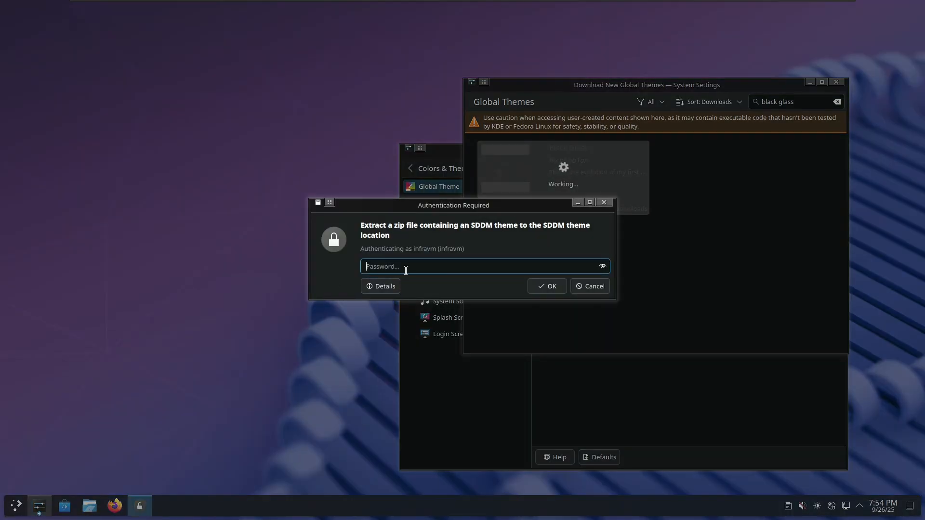
pyautogui.write('•••')
pyautogui.press('Return')
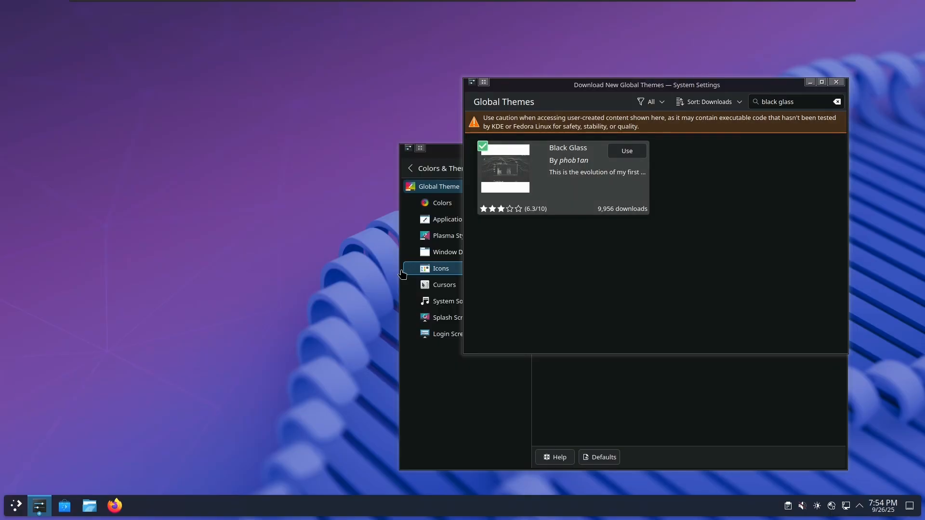
pyautogui.click(121, 509)
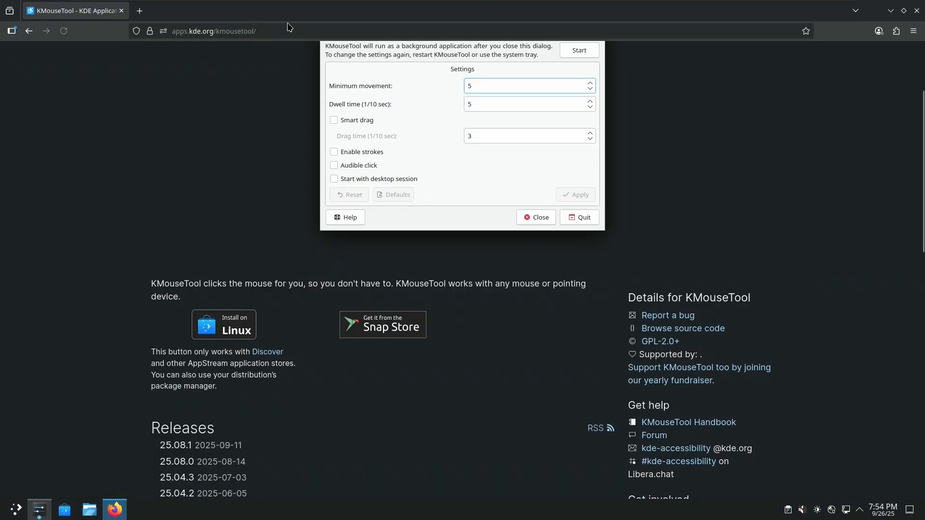
# Web-search 'pling', then refine the search to 'pling kde'
pyautogui.click(290, 30)
pyautogui.write('pling')
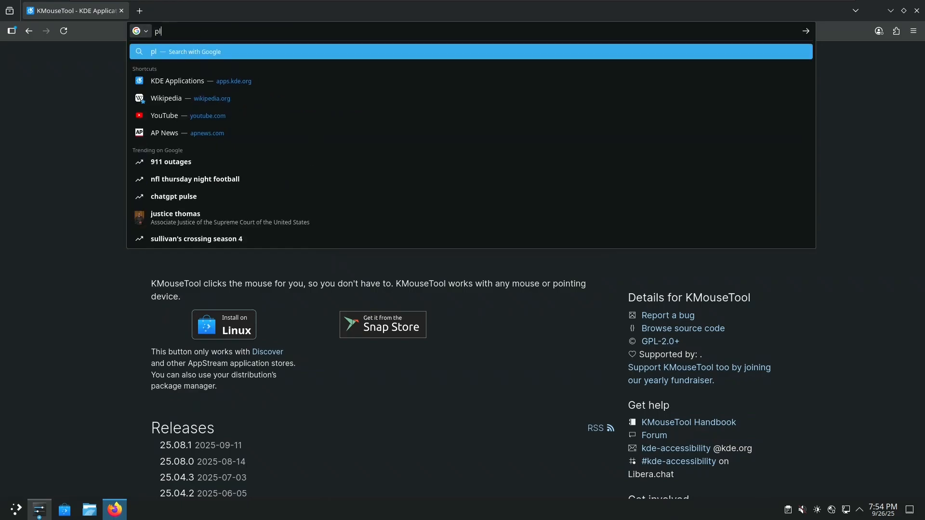
pyautogui.press('Return')
pyautogui.middleClick(129, 151)
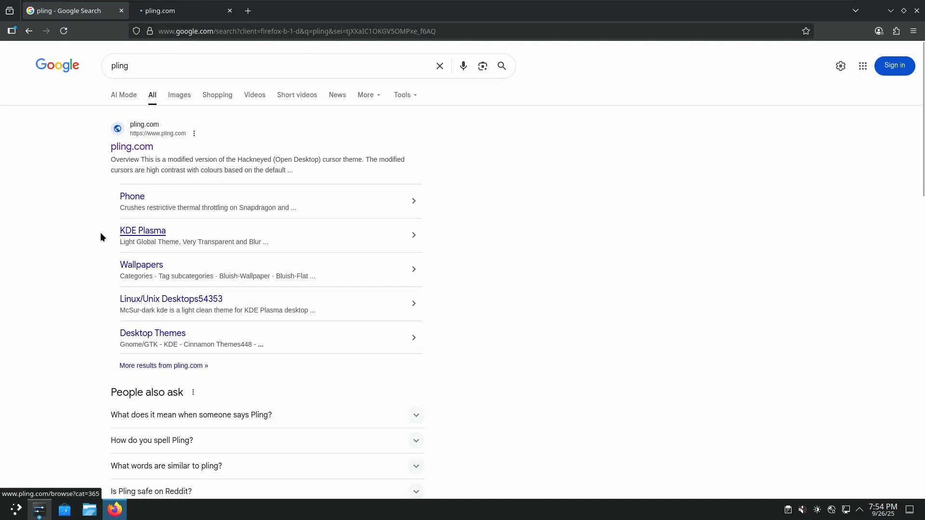
pyautogui.scroll(-6, 89, 244)
pyautogui.scroll(6, 134, 110)
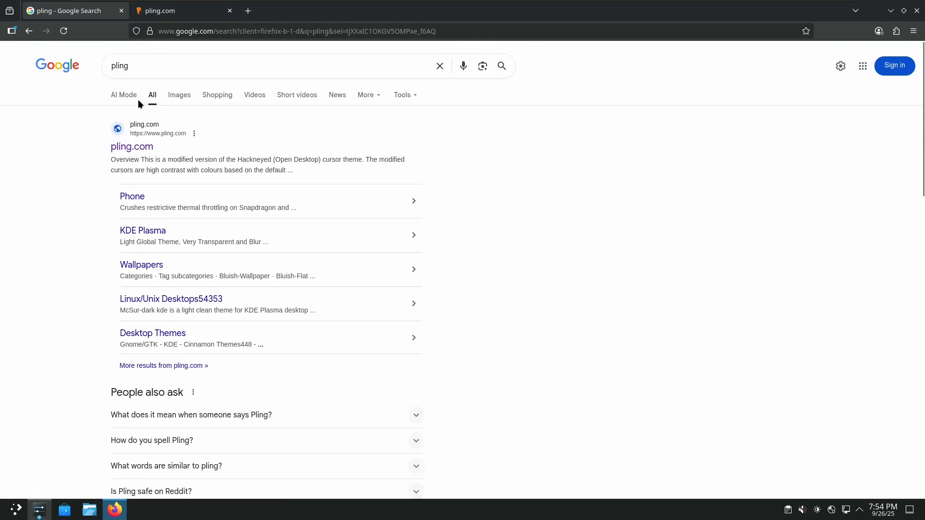
pyautogui.click(148, 70)
pyautogui.write('kde')
pyautogui.press('Return')
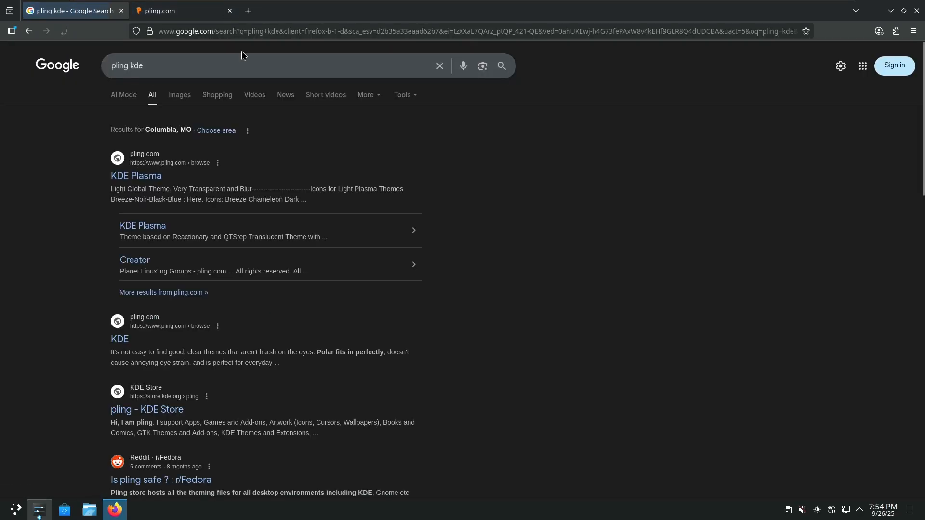
# Open the pling KDE Store result and browse the XFCE and KDE Store categories
pyautogui.scroll(-2, 96, 309)
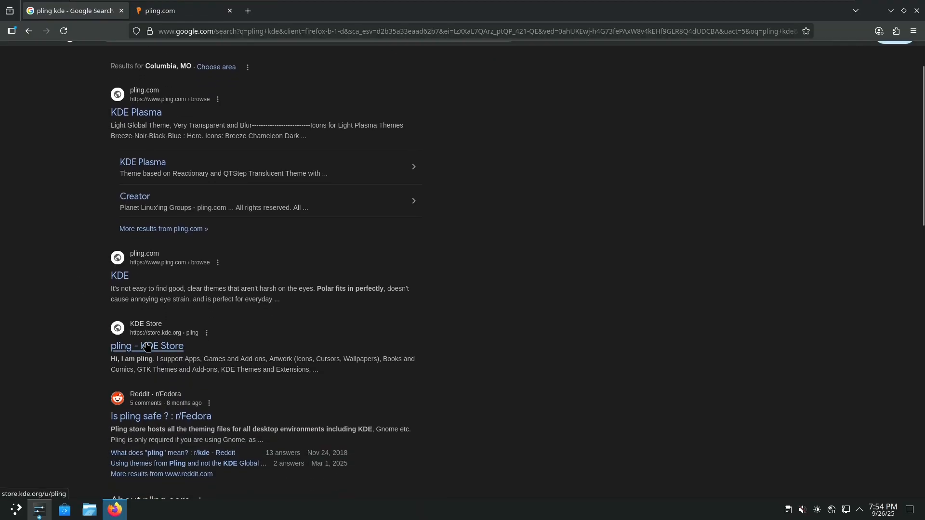
pyautogui.click(160, 337)
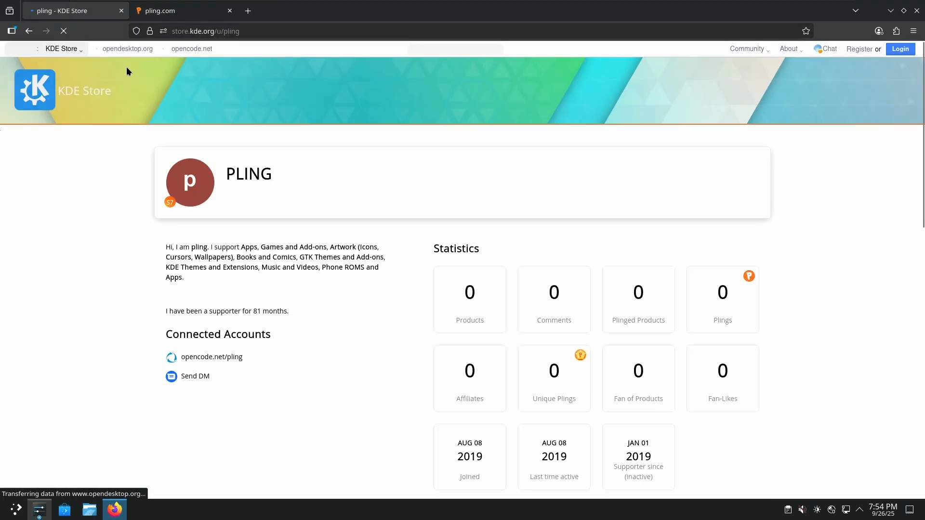
pyautogui.click(79, 52)
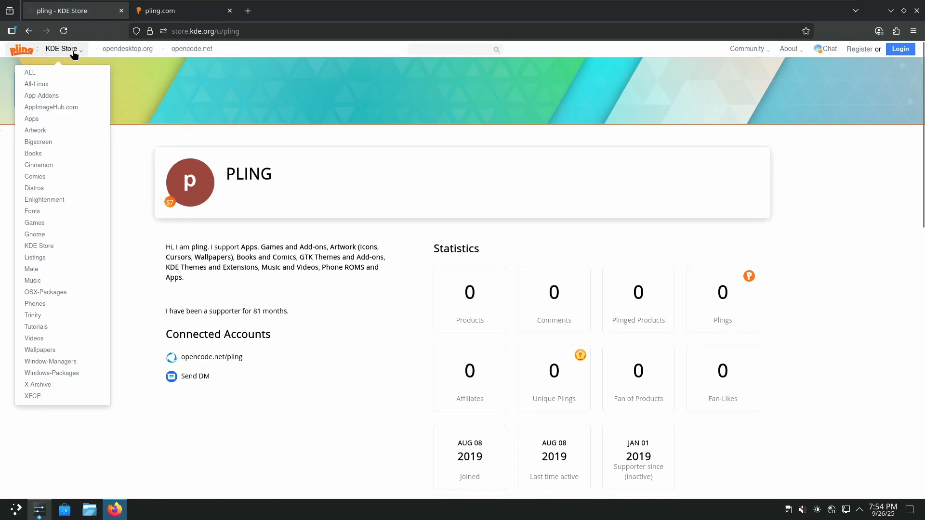
pyautogui.scroll(-5, 55, 357)
pyautogui.click(34, 396)
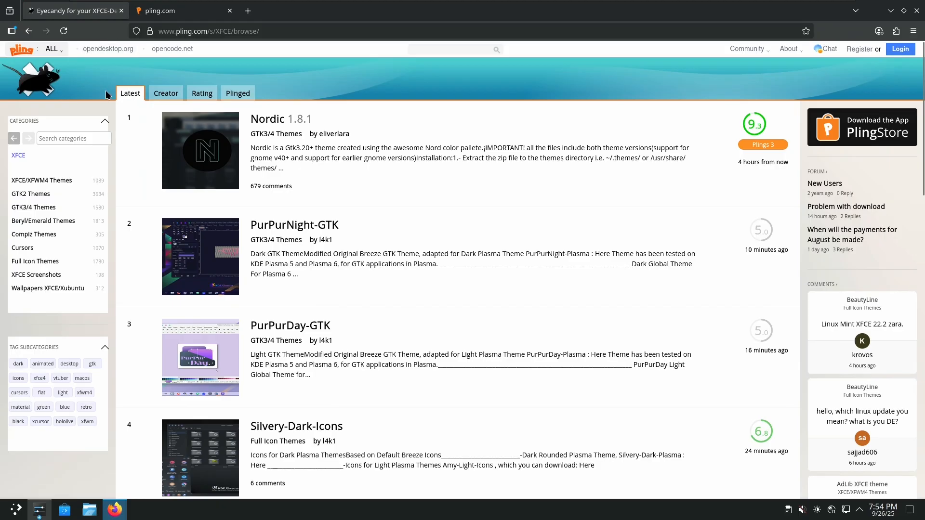
pyautogui.click(51, 49)
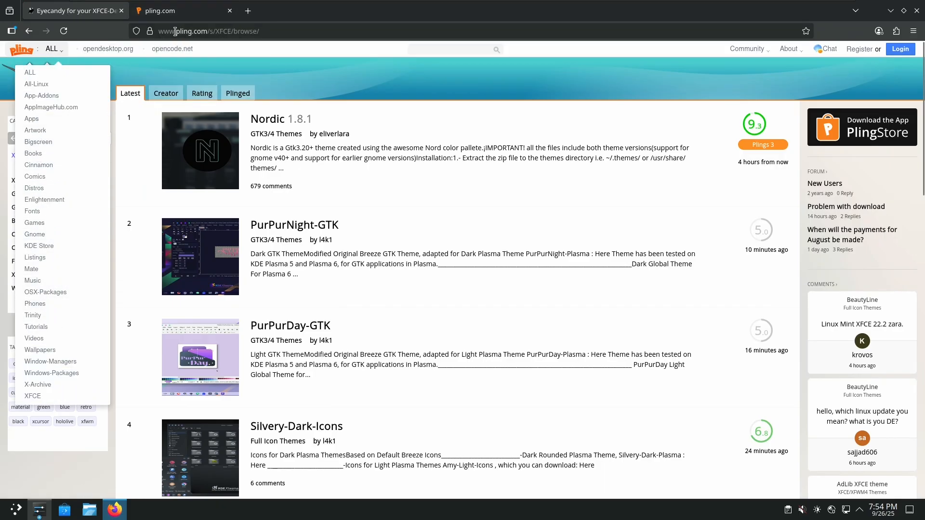
pyautogui.click(50, 248)
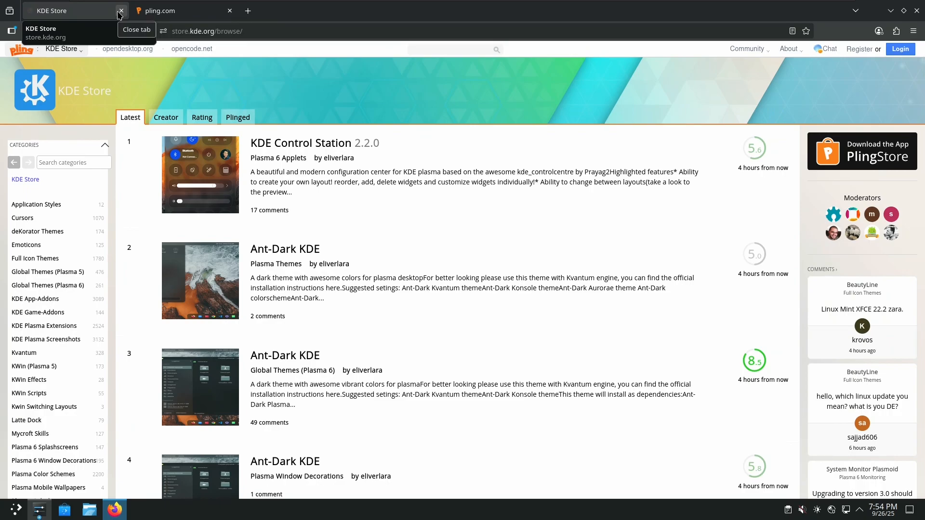
# Scroll through the KDE Store listings, then close both tabs and Firefox
pyautogui.scroll(-5, 215, 316)
pyautogui.scroll(5, 215, 317)
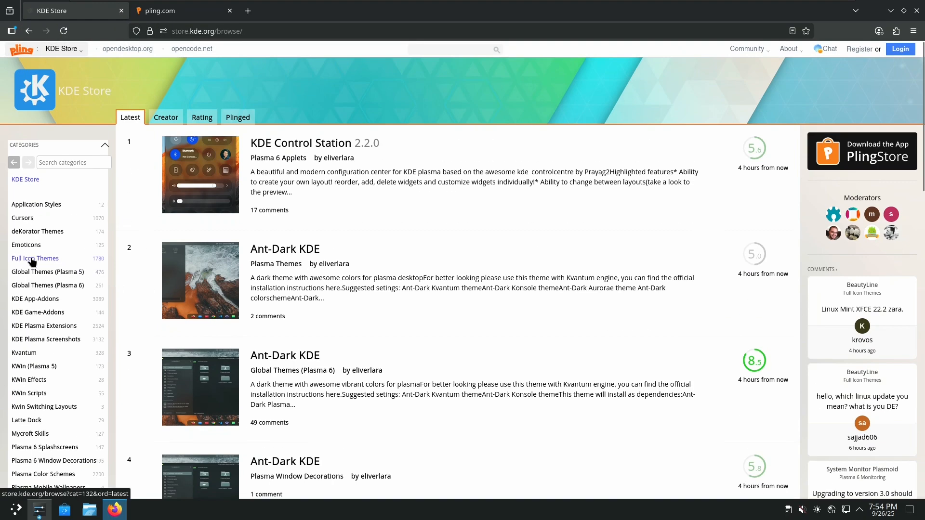
pyautogui.scroll(-5, 6, 272)
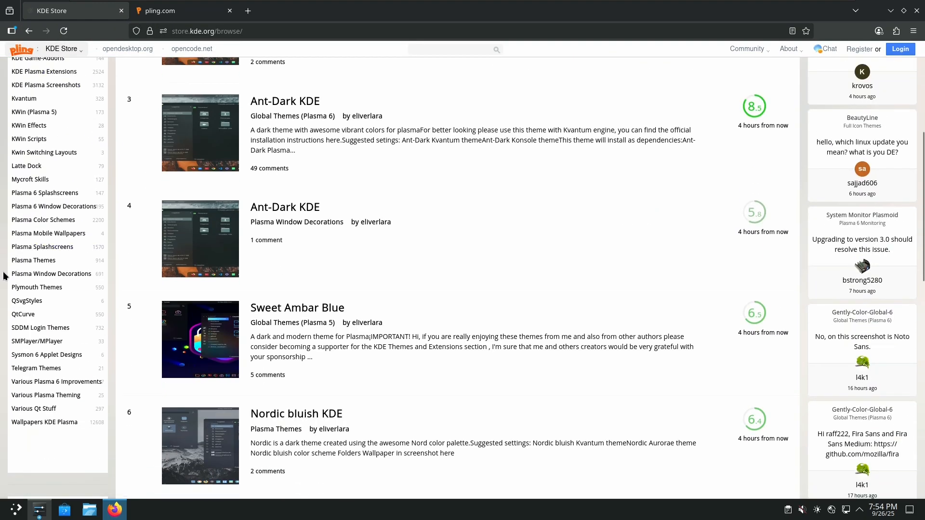
pyautogui.scroll(5, 4, 275)
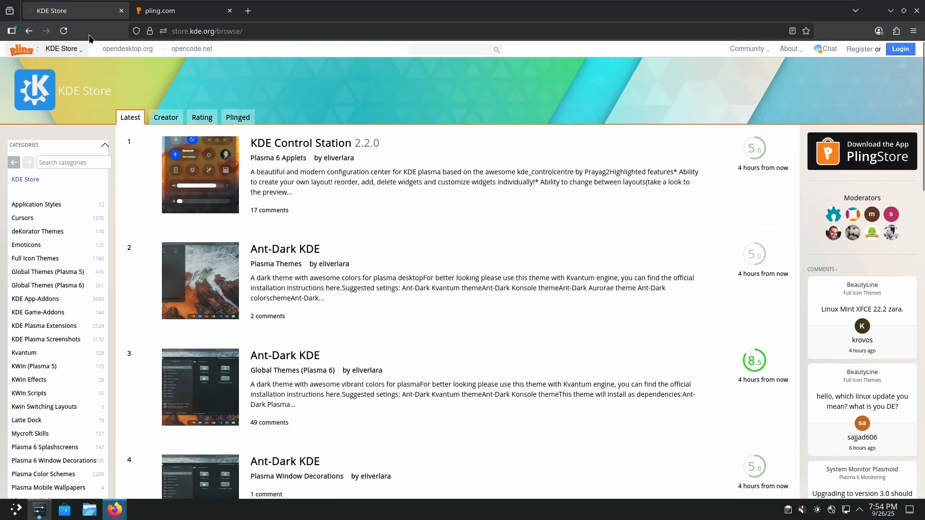
pyautogui.click(122, 11)
pyautogui.click(121, 10)
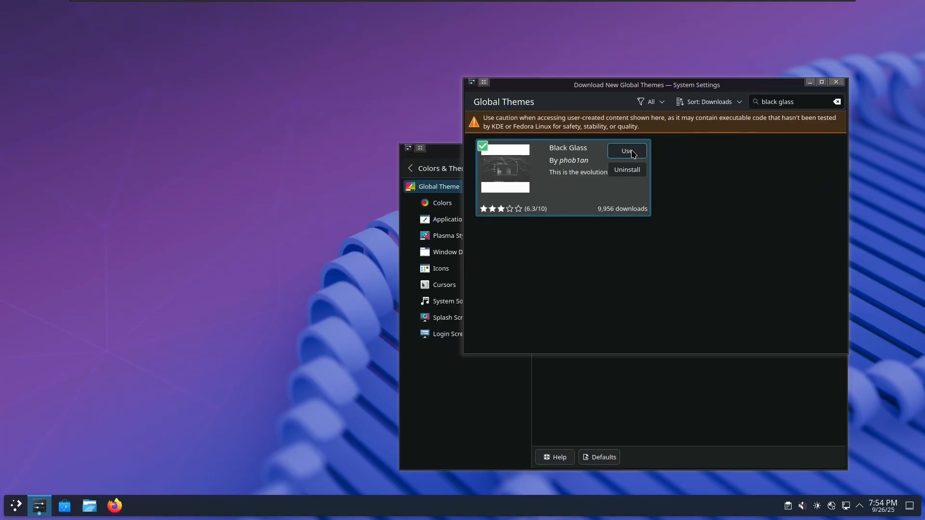
# Open Black Glass's homepage from its details and review its 3 ratings and comments in Firefox
pyautogui.click(571, 178)
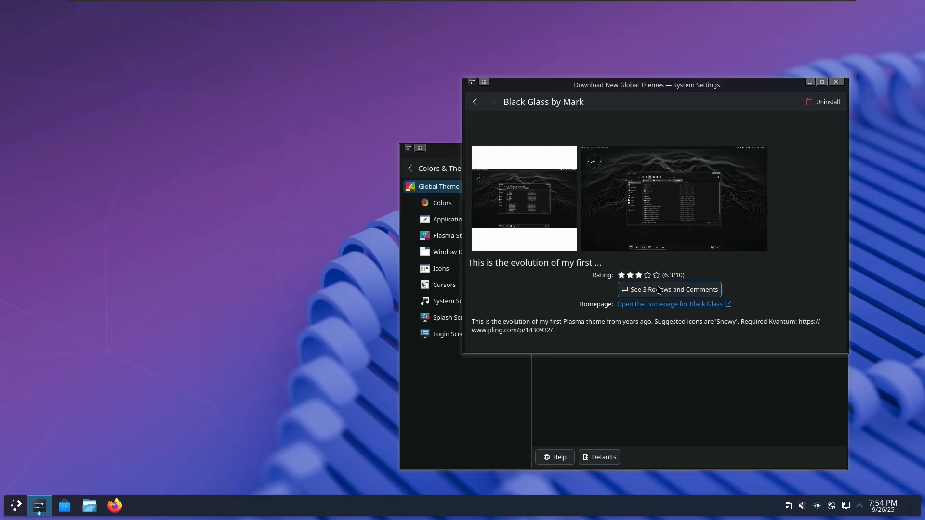
pyautogui.click(661, 305)
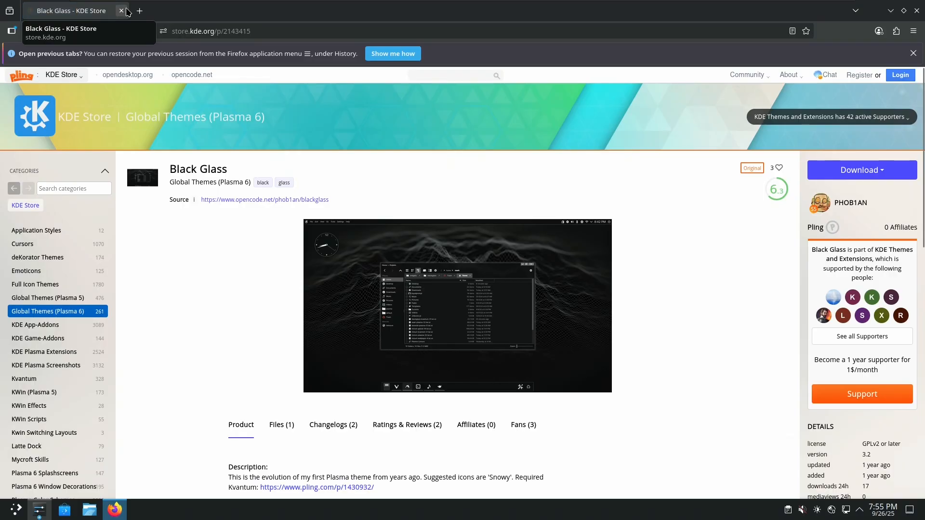
pyautogui.scroll(-5, 226, 266)
pyautogui.scroll(-3, 203, 264)
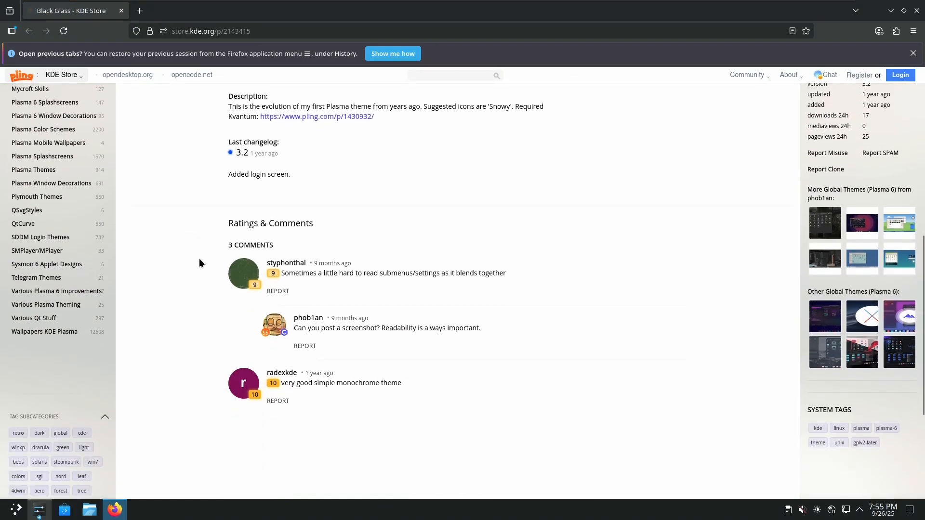
pyautogui.click(121, 11)
# Apply the Black Glass global theme including its desktop and window layout
pyautogui.click(837, 82)
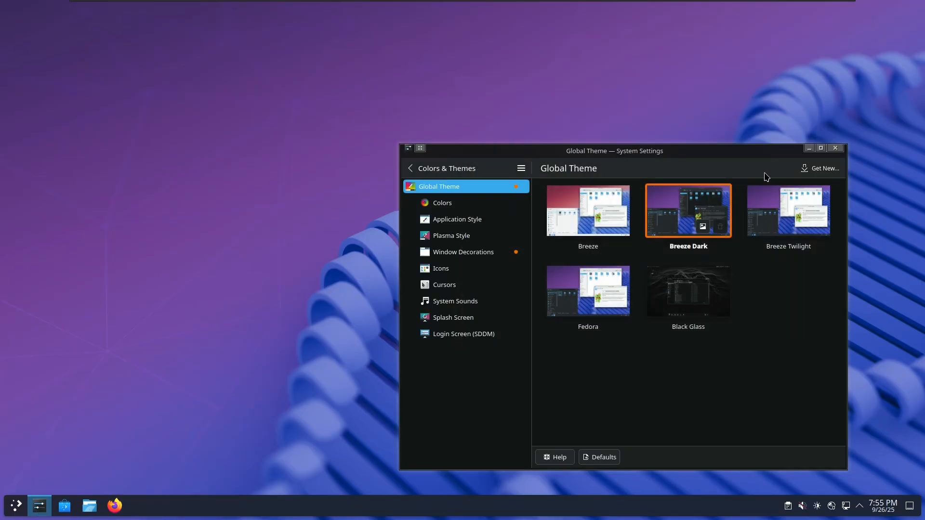
pyautogui.click(690, 284)
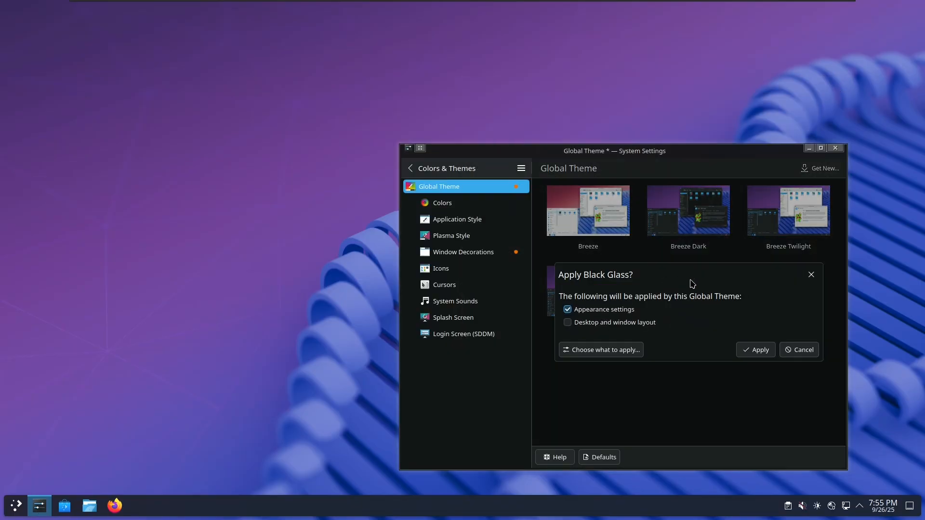
pyautogui.click(640, 322)
pyautogui.click(754, 362)
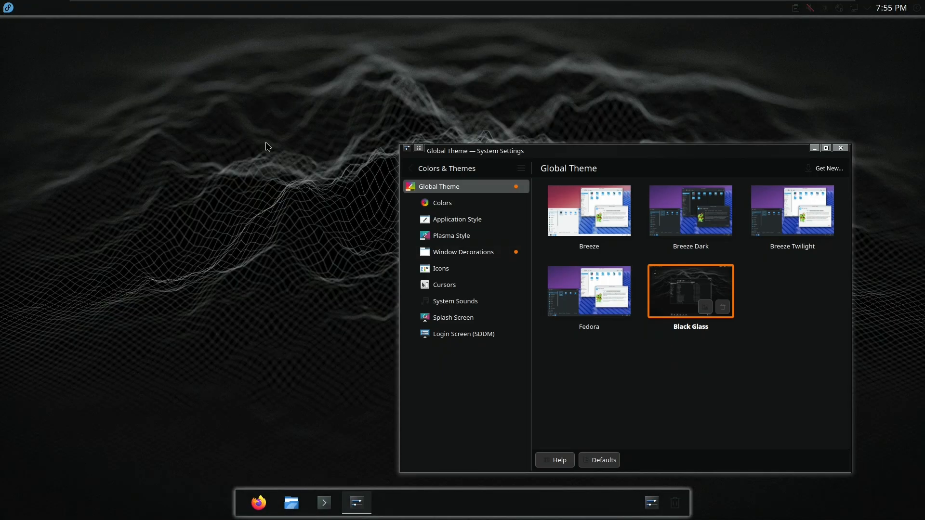
# Minimize System Settings to view the new desktop, then bring it back via the launcher
pyautogui.click(814, 149)
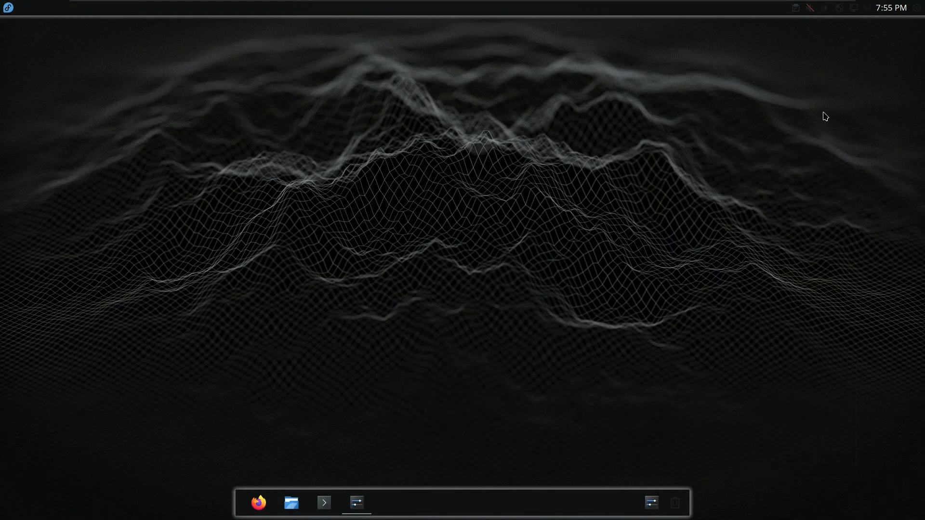
pyautogui.click(8, 8)
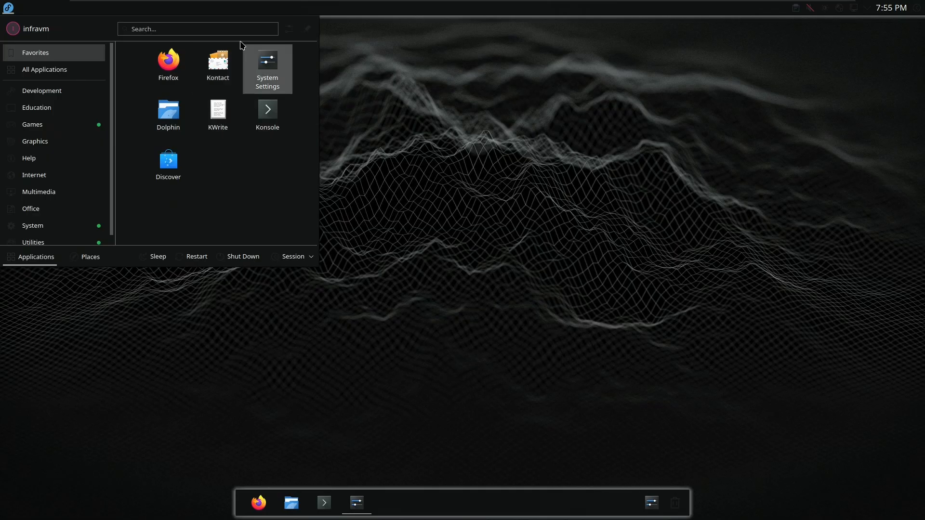
pyautogui.click(266, 65)
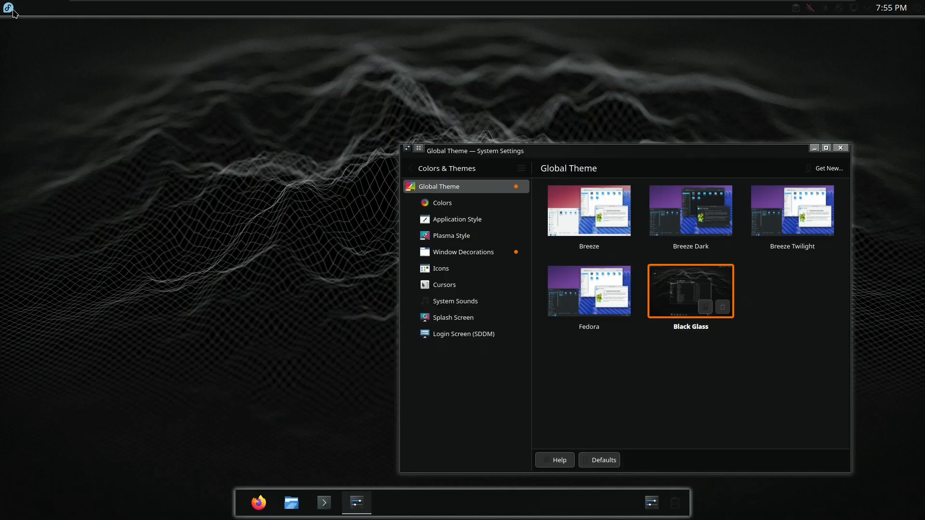
pyautogui.click(8, 9)
pyautogui.click(10, 9)
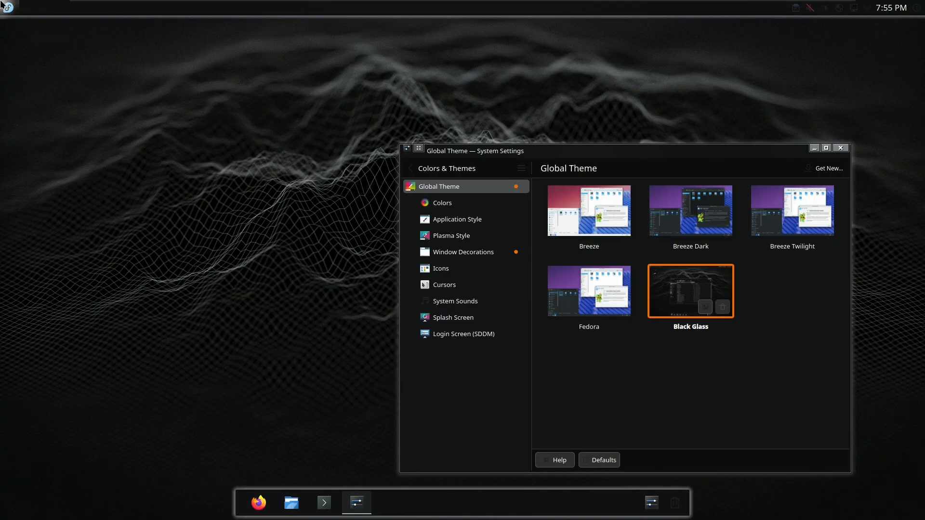
# Close the launcher menu, reposition System Settings and open the Icons page
pyautogui.click(8, 7)
pyautogui.click(5, 6)
pyautogui.click(6, 5)
pyautogui.click(6, 5)
pyautogui.click(5, 6)
pyautogui.click(5, 6)
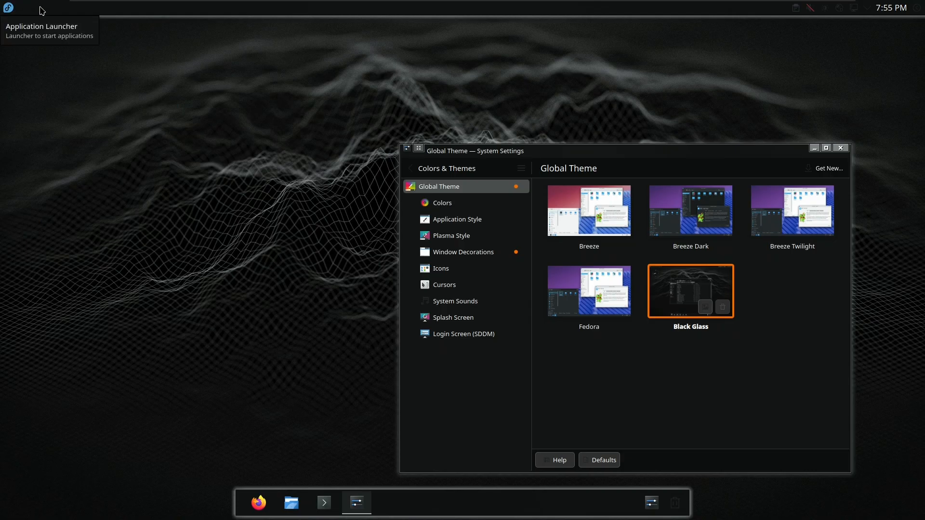
pyautogui.moveTo(594, 153); pyautogui.dragTo(501, 111)
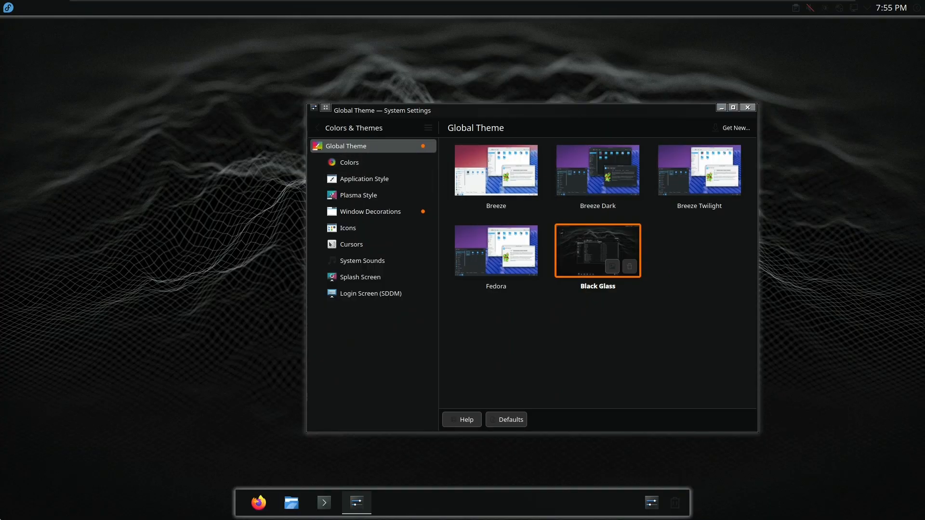
pyautogui.click(357, 228)
# Apply the Breeze Dark icon theme
pyautogui.click(501, 171)
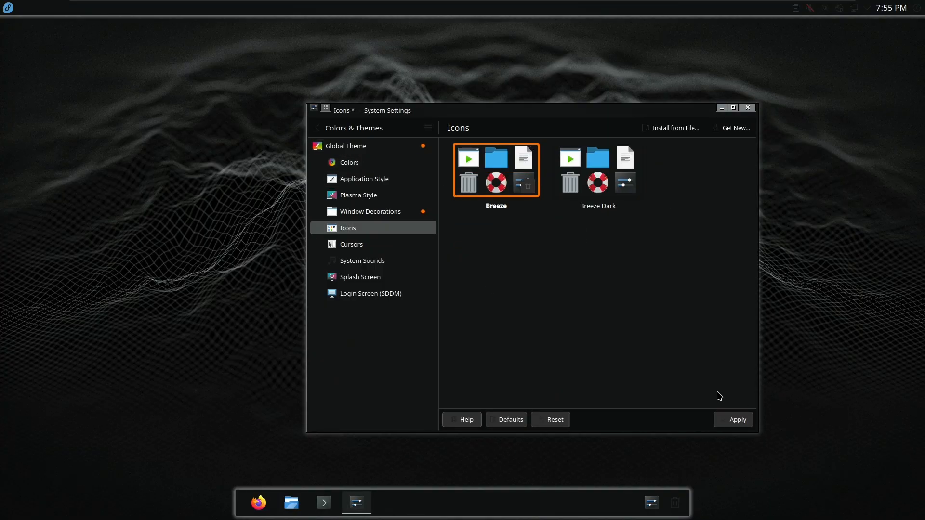
pyautogui.click(593, 180)
pyautogui.click(732, 420)
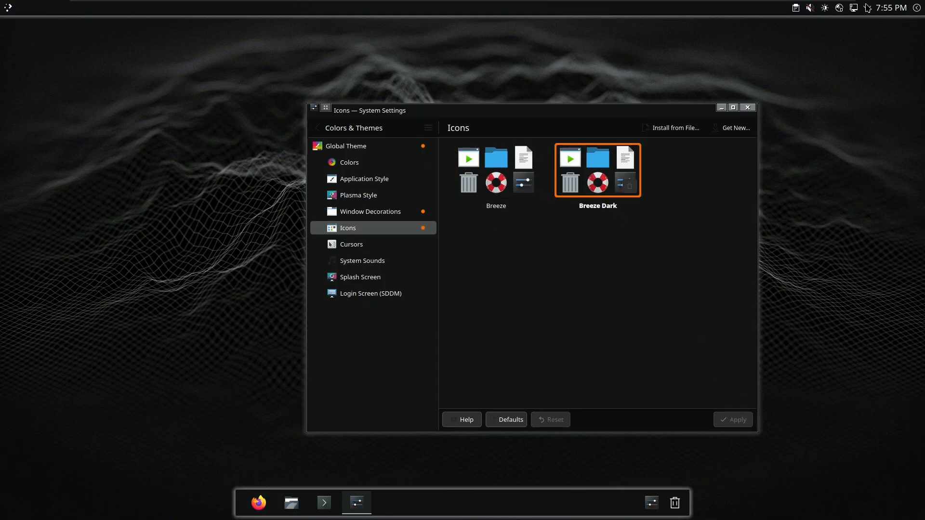
pyautogui.moveTo(616, 114); pyautogui.dragTo(562, 114)
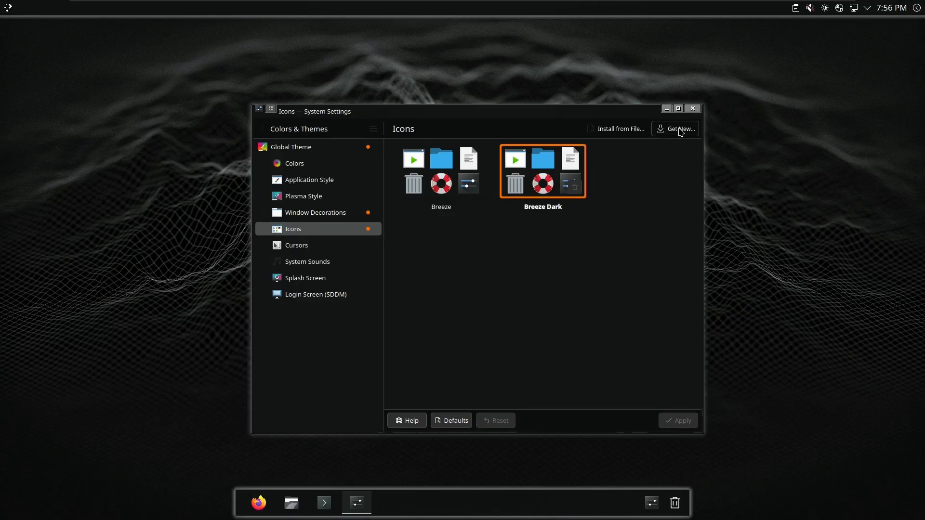
# Search the icon theme catalogue for 'papirus' and open the Papirus entry
pyautogui.click(653, 134)
pyautogui.click(591, 138)
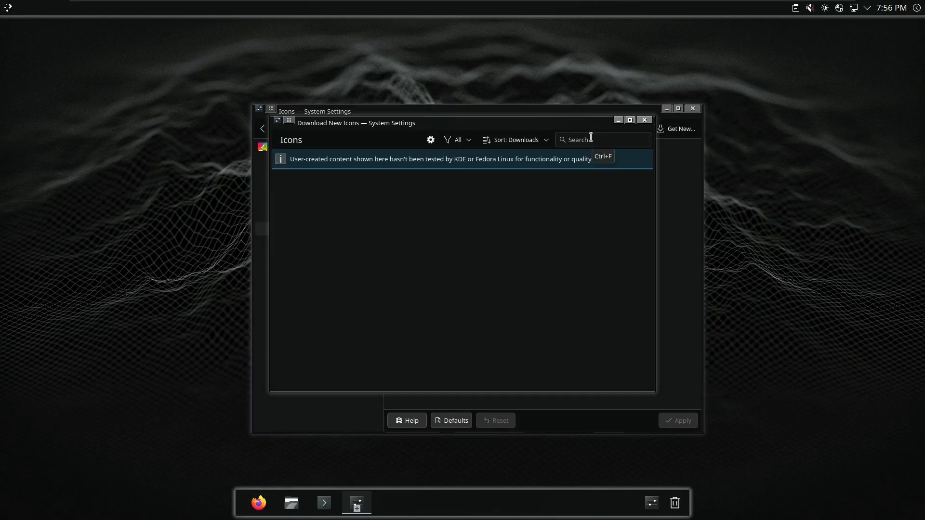
pyautogui.write('papi')
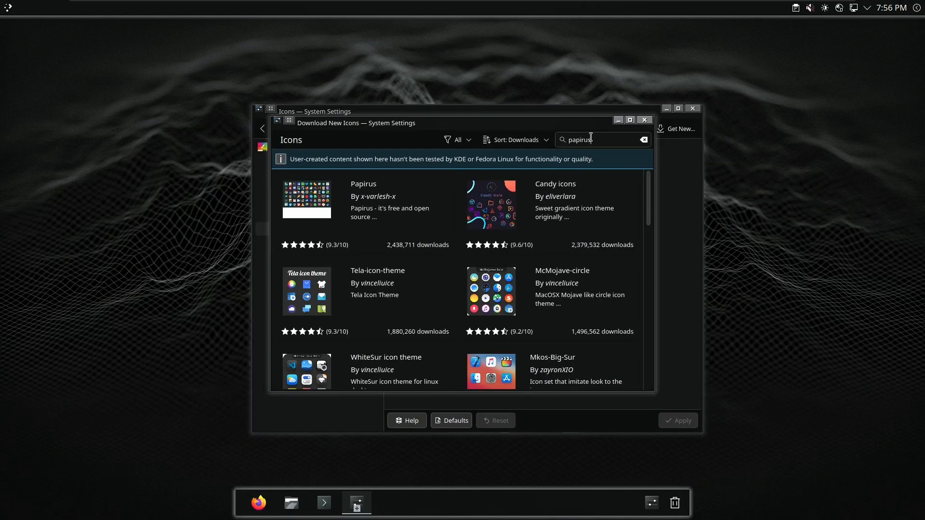
pyautogui.write('rus')
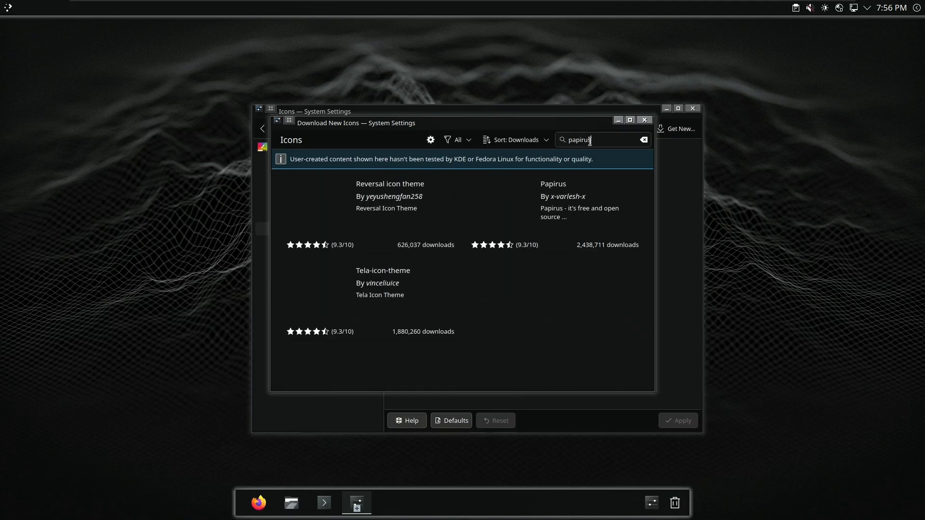
pyautogui.moveTo(453, 202)
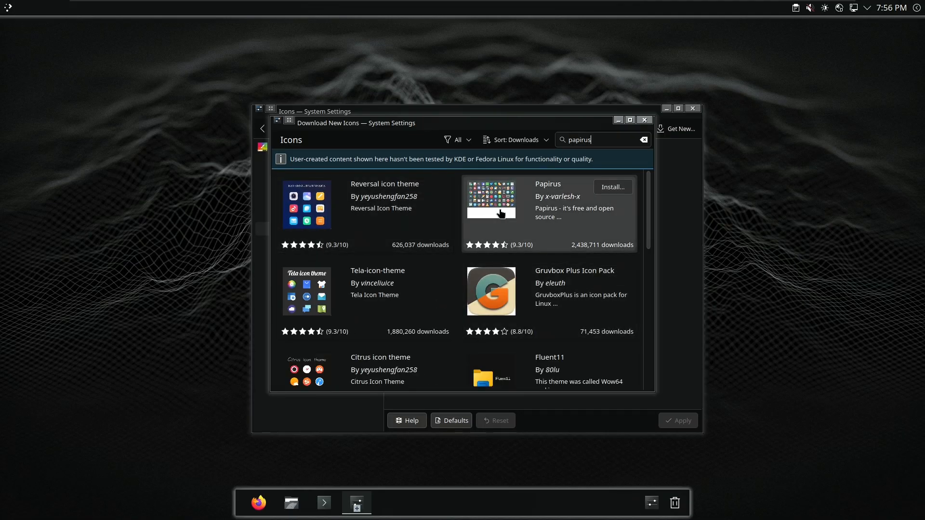
pyautogui.click(506, 205)
# Install the white-folders Papirus icon package
pyautogui.click(627, 142)
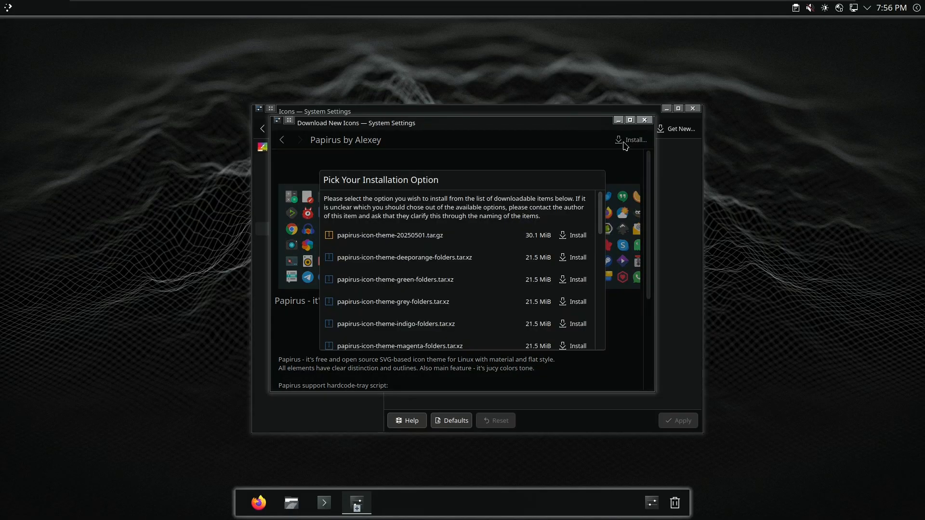
pyautogui.scroll(-10, 439, 302)
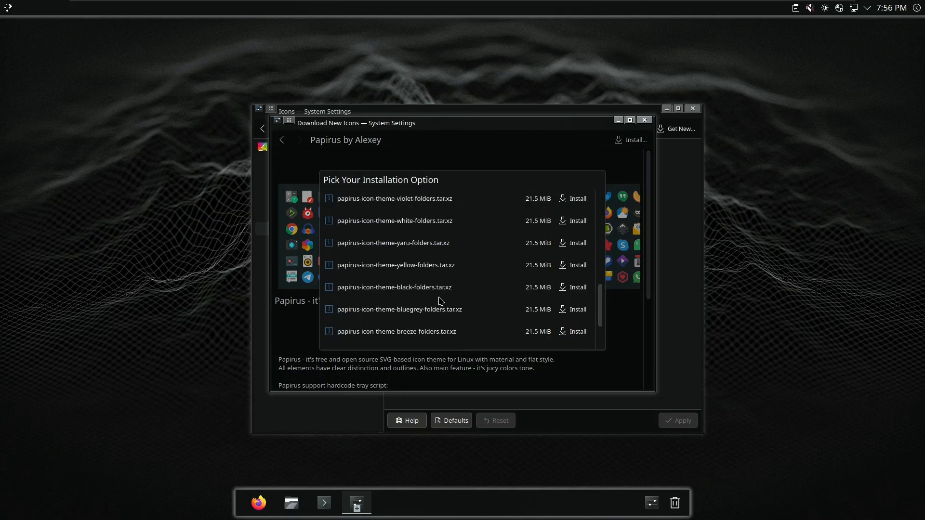
pyautogui.scroll(-3, 447, 296)
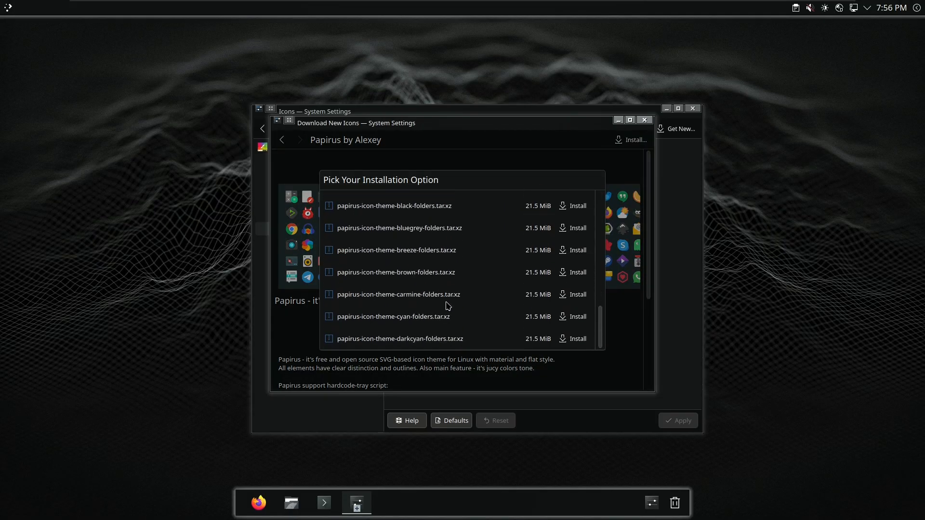
pyautogui.scroll(5, 457, 323)
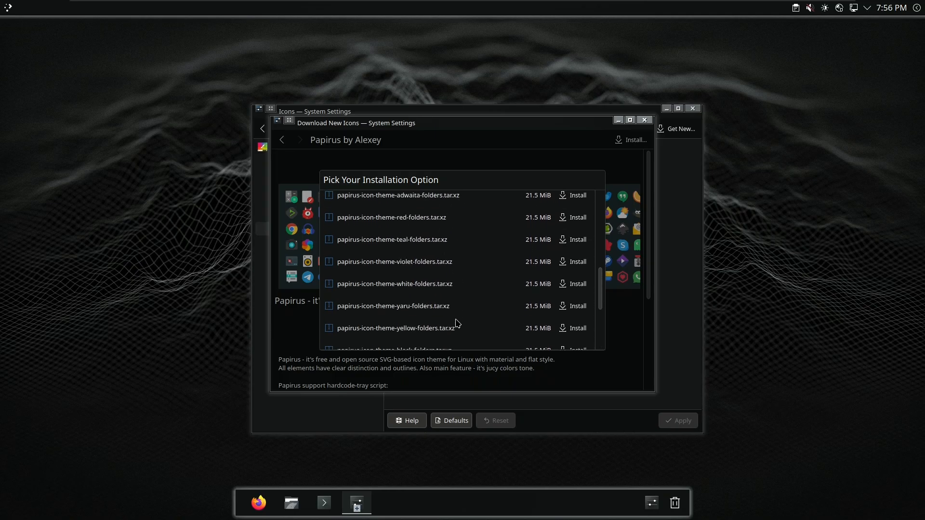
pyautogui.click(574, 286)
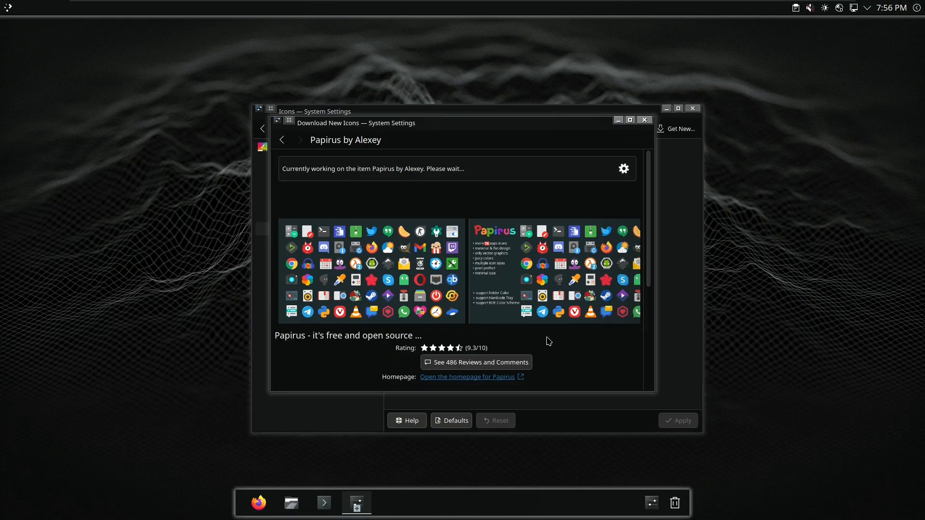
pyautogui.scroll(-5, 648, 255)
pyautogui.moveTo(649, 259); pyautogui.dragTo(649, 168)
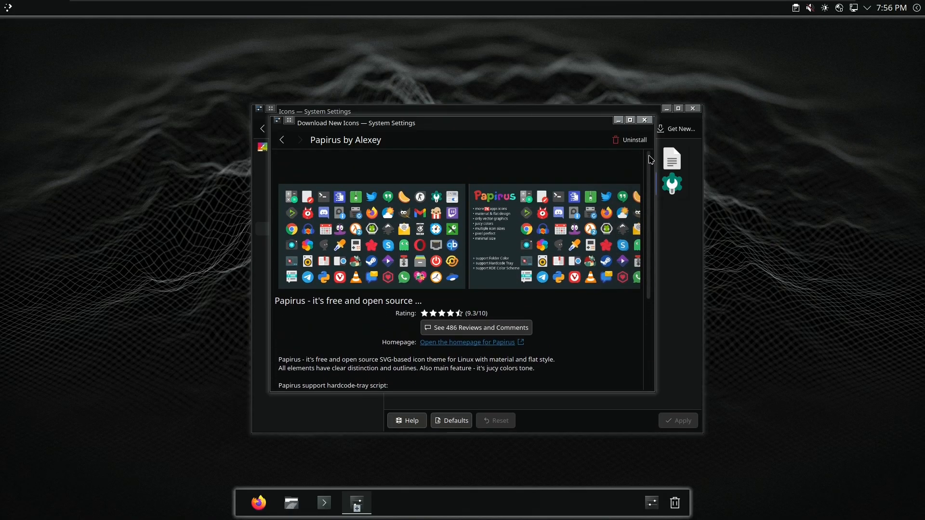
# Apply the Papirus-Dark icon theme after closing the download window
pyautogui.click(644, 120)
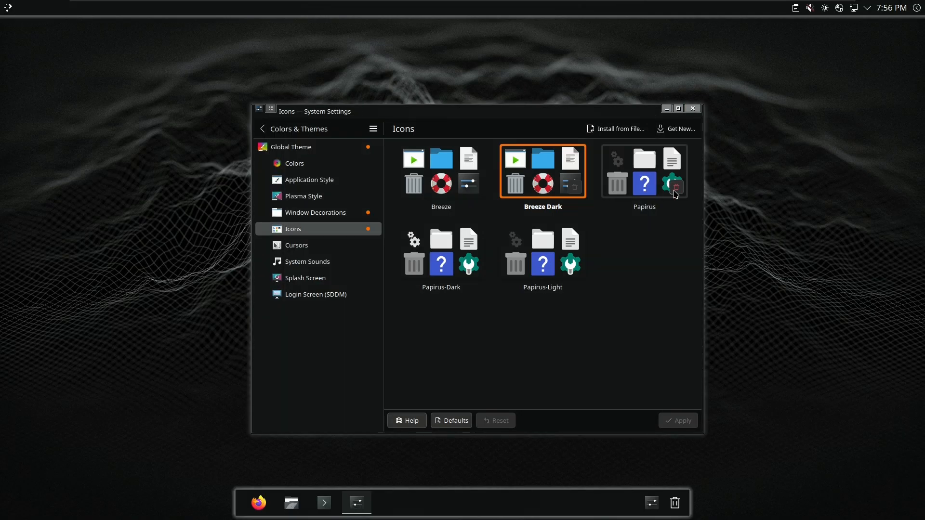
pyautogui.click(461, 259)
pyautogui.click(670, 422)
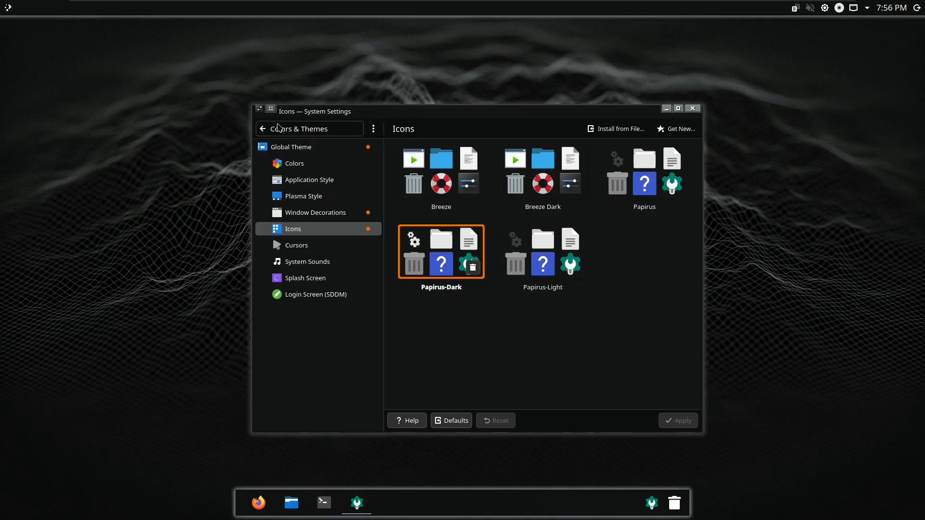
pyautogui.click(259, 506)
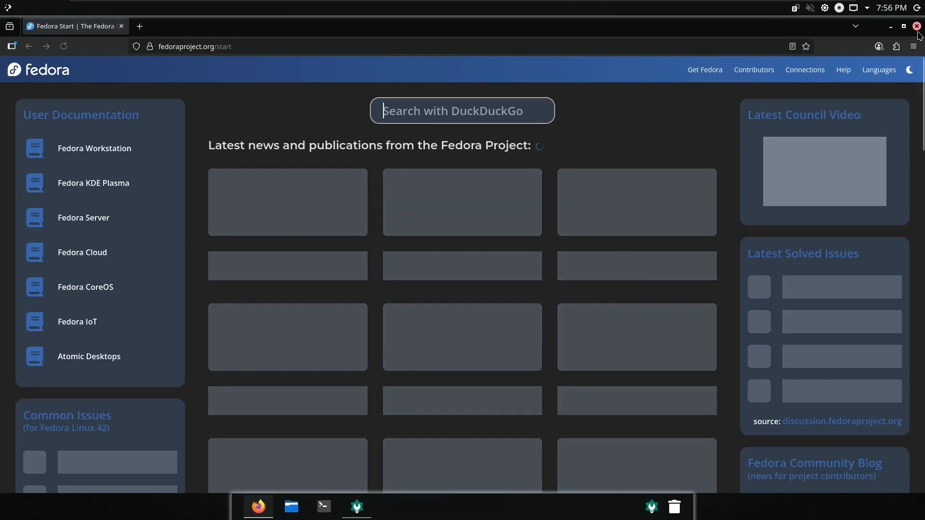
pyautogui.click(917, 25)
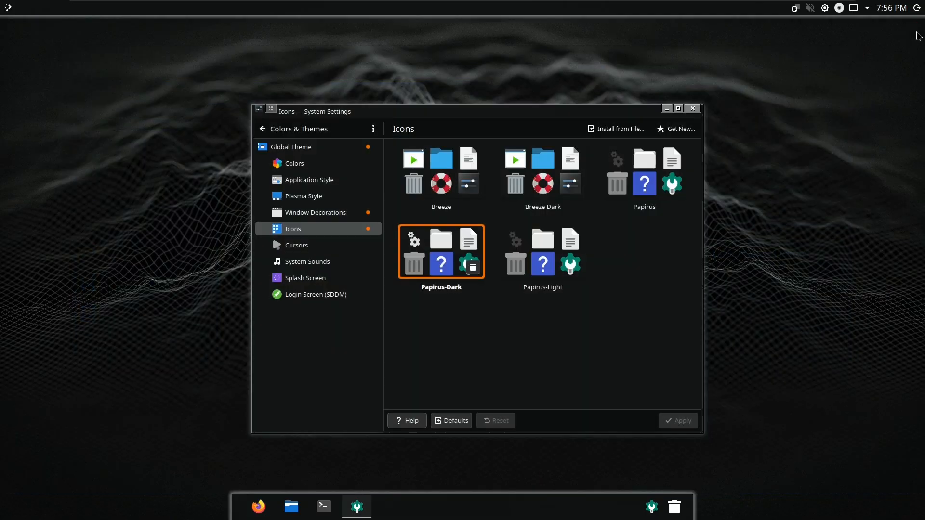
pyautogui.moveTo(520, 122); pyautogui.dragTo(498, 116)
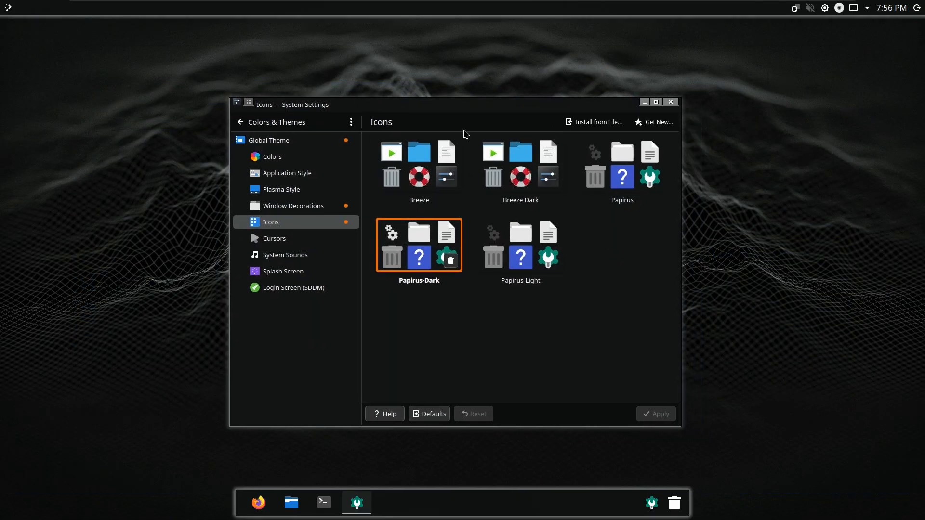
# Apply Breeze as Plasma Style, then reapply Black Glass and open Window Decorations
pyautogui.click(274, 141)
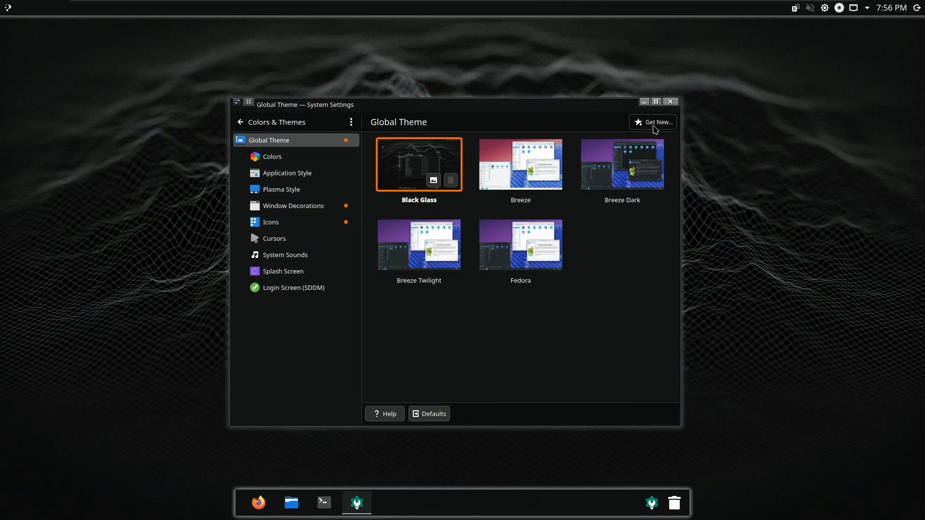
pyautogui.click(326, 188)
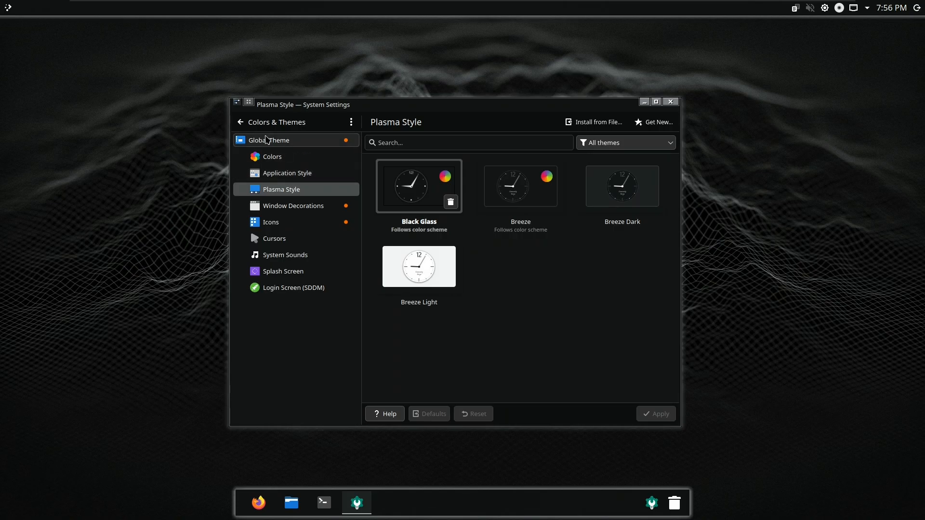
pyautogui.click(520, 187)
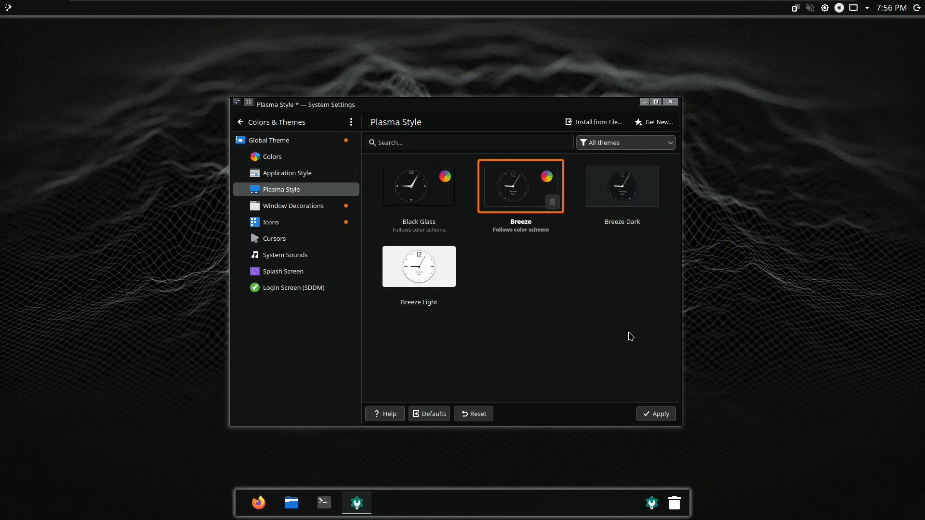
pyautogui.click(664, 415)
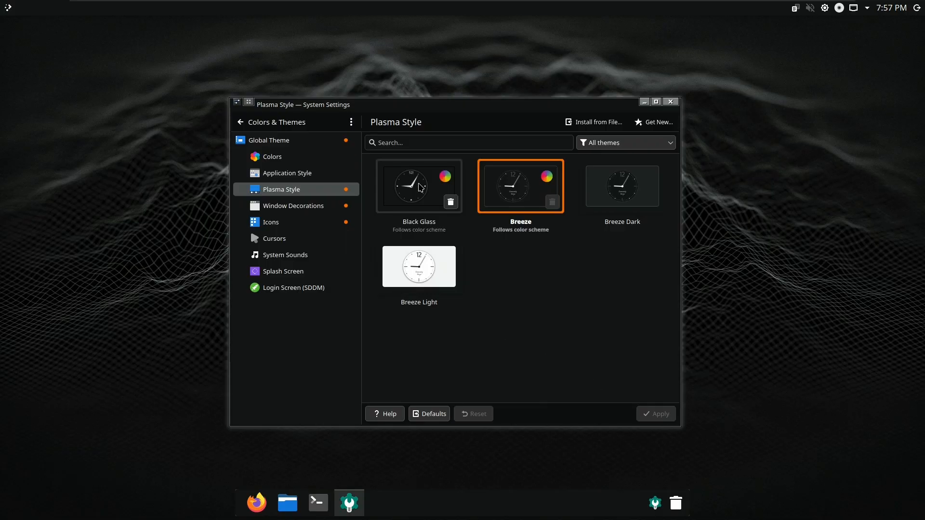
pyautogui.click(418, 184)
pyautogui.click(652, 417)
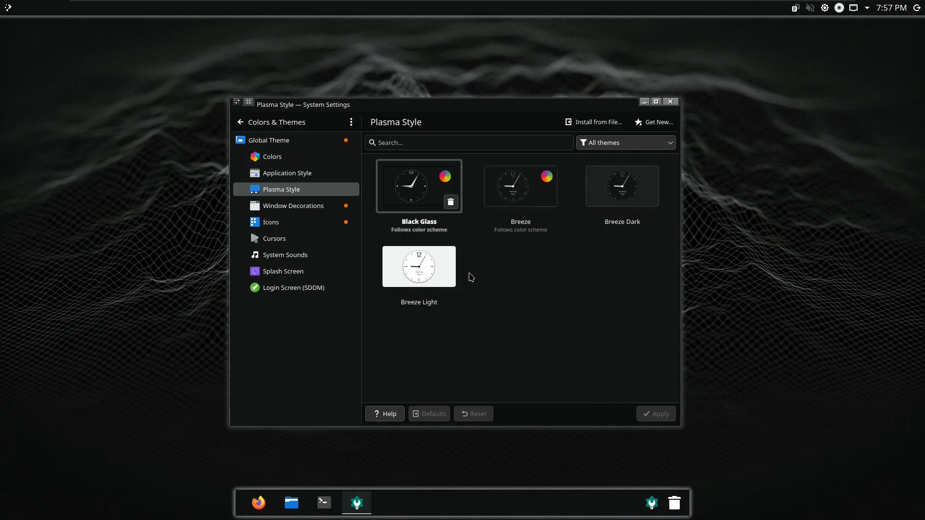
pyautogui.click(293, 206)
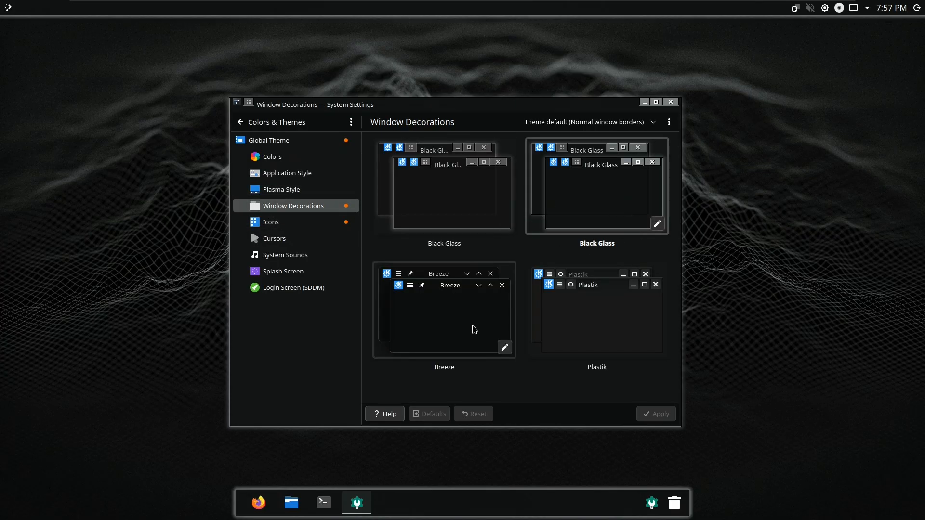
# Set the Black Glass window decoration's button size to Large
pyautogui.click(504, 224)
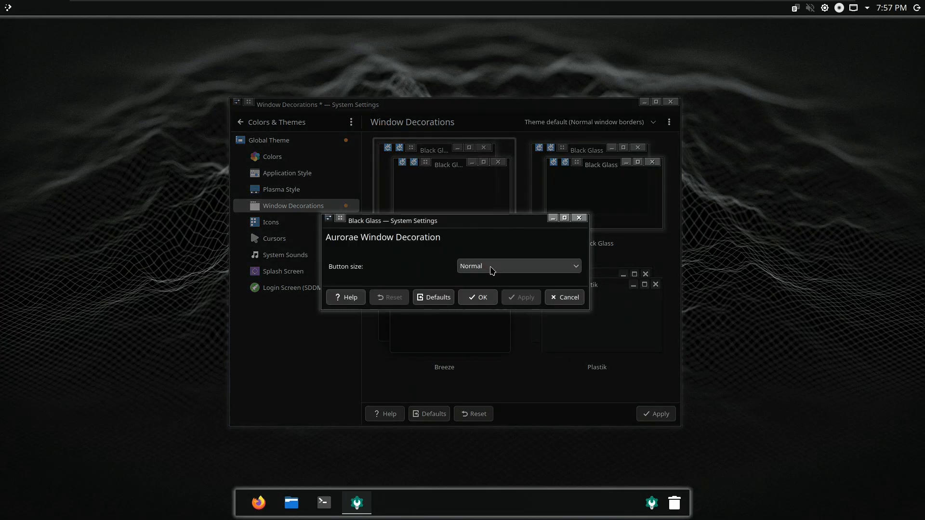
pyautogui.click(500, 268)
pyautogui.click(501, 271)
pyautogui.click(505, 274)
pyautogui.press('Down')
pyautogui.press('Return')
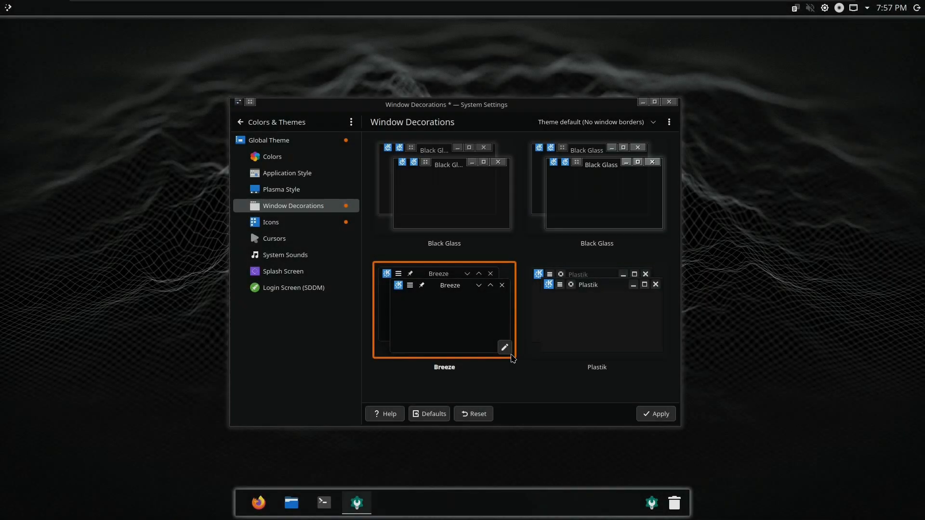
# Browse the Breeze decoration's general, shadows and window-specific tabs, then reselect Black Glass
pyautogui.click(503, 347)
pyautogui.moveTo(439, 168); pyautogui.dragTo(666, 182)
pyautogui.click(655, 200)
pyautogui.click(708, 203)
pyautogui.click(654, 202)
pyautogui.click(580, 197)
pyautogui.click(773, 201)
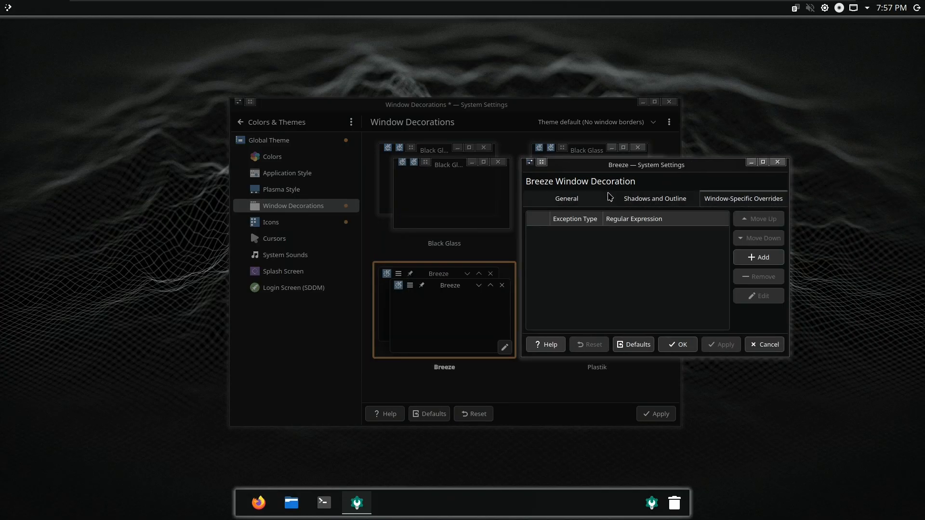
pyautogui.click(539, 200)
pyautogui.click(776, 345)
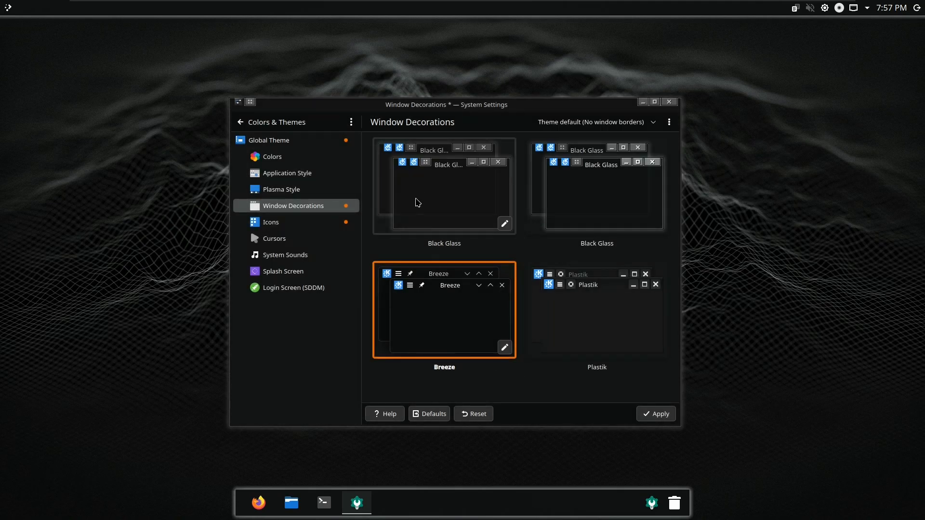
pyautogui.click(421, 223)
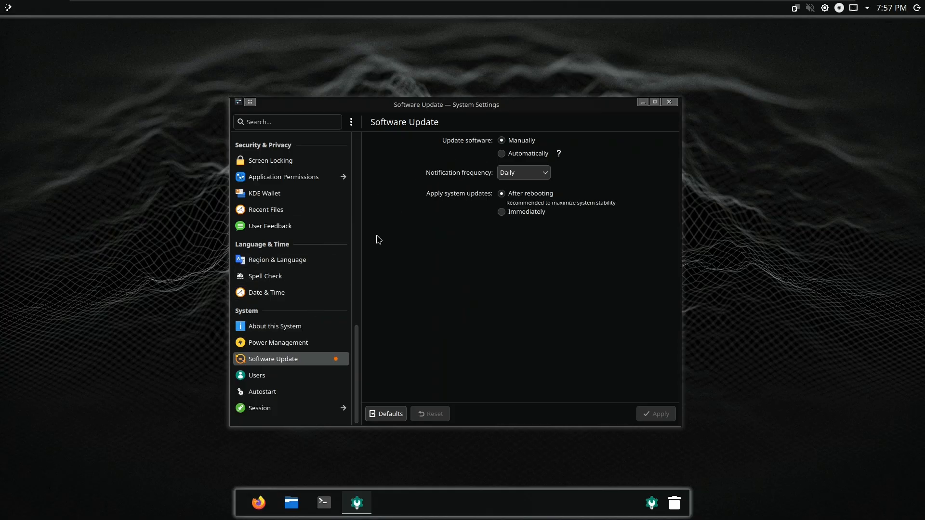
# Leave the Software Update notification frequency on Daily
pyautogui.click(538, 181)
pyautogui.click(533, 179)
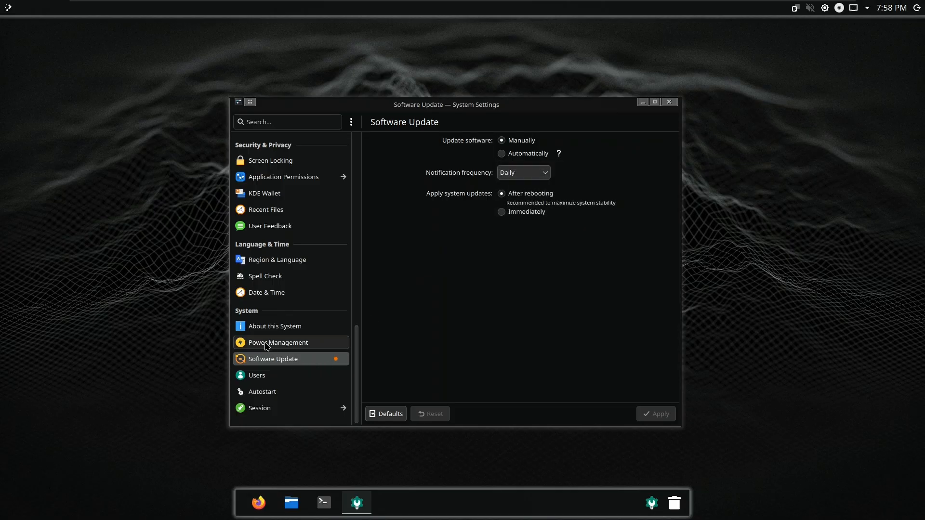
pyautogui.scroll(8, 270, 327)
# Apply Black Flass as the SDDM login screen theme, authorising with the password
pyautogui.click(276, 318)
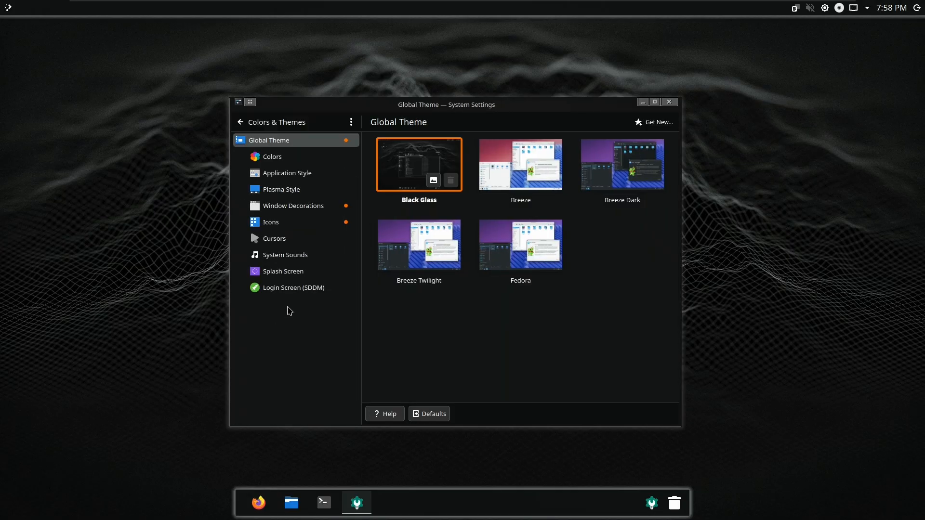
pyautogui.click(297, 289)
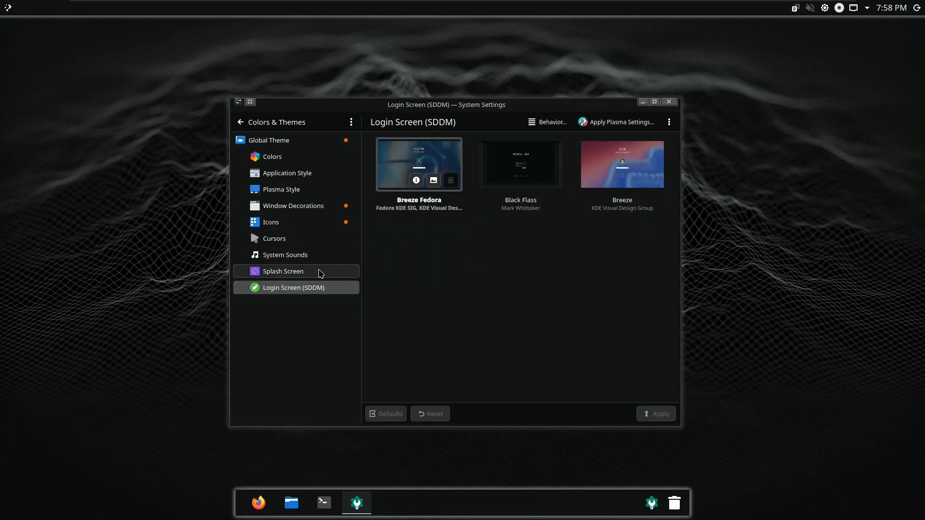
pyautogui.click(497, 185)
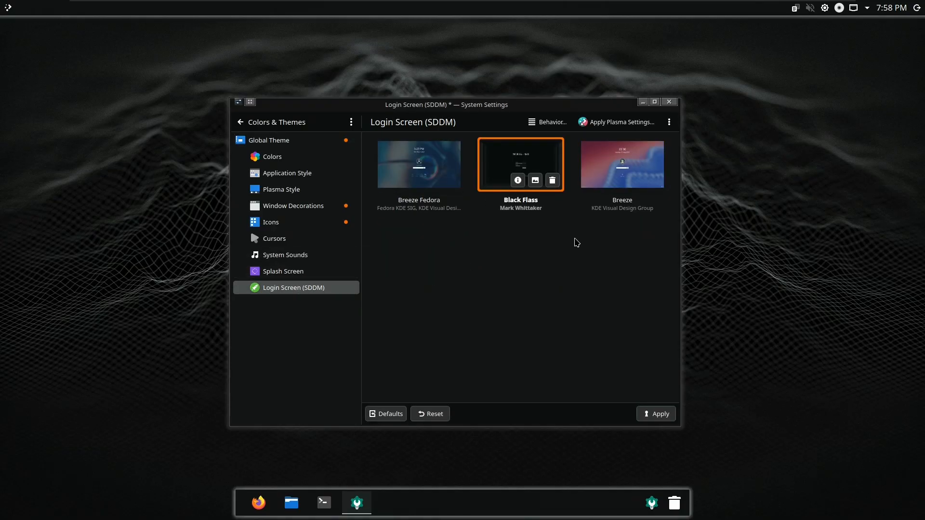
pyautogui.click(660, 414)
pyautogui.write('••••••••')
pyautogui.press('Return')
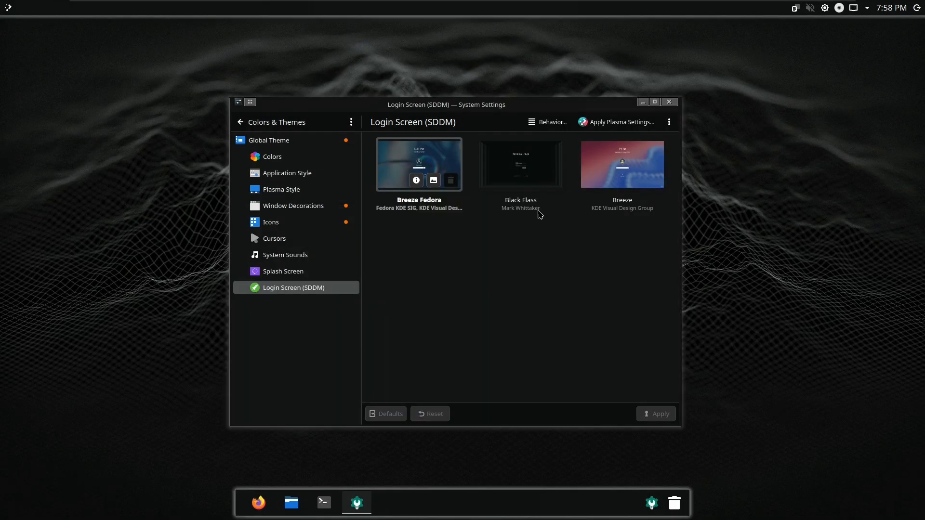
pyautogui.click(520, 166)
pyautogui.click(656, 413)
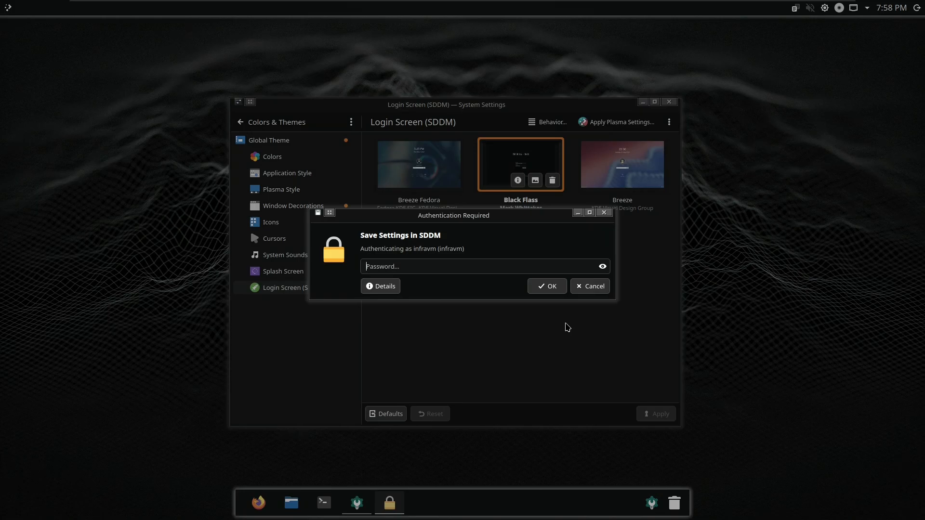
pyautogui.write('••••••••')
pyautogui.press('Return')
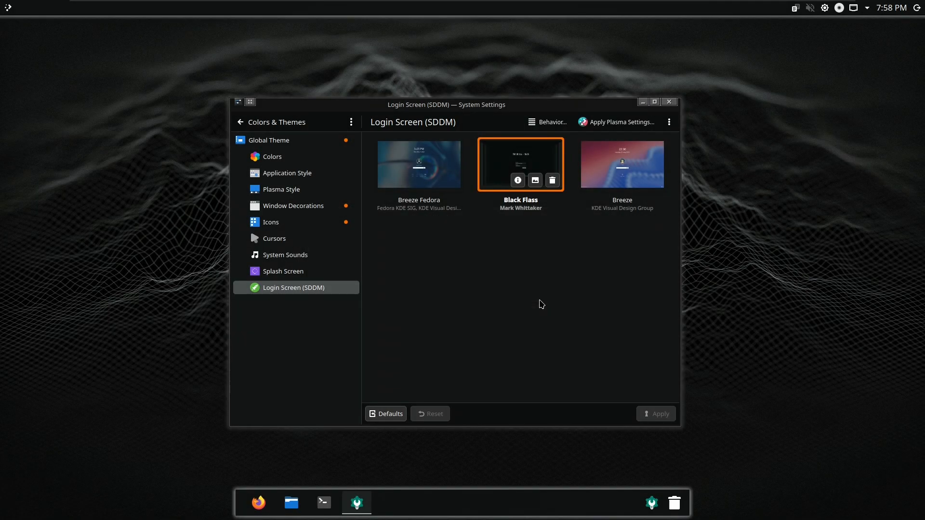
# Review Black Flass's details and background options, then open the Splash Screen page
pyautogui.click(518, 181)
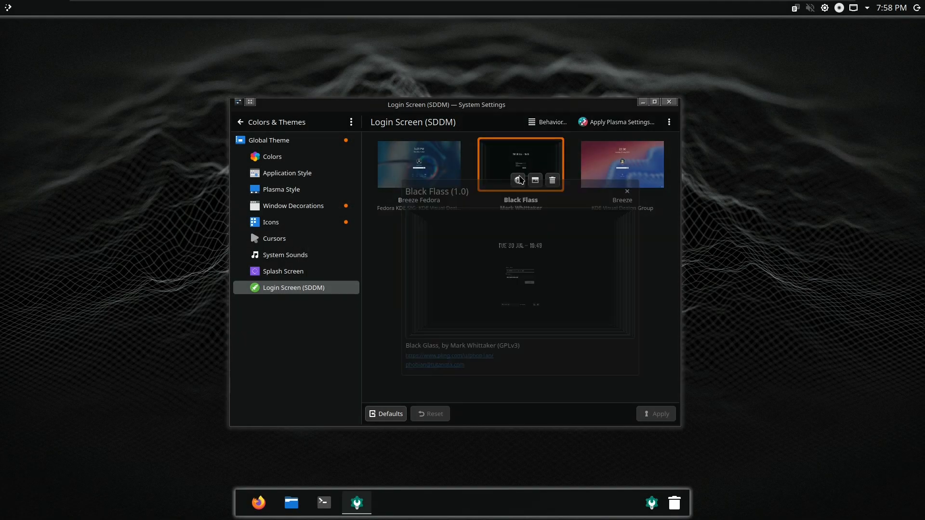
pyautogui.click(626, 184)
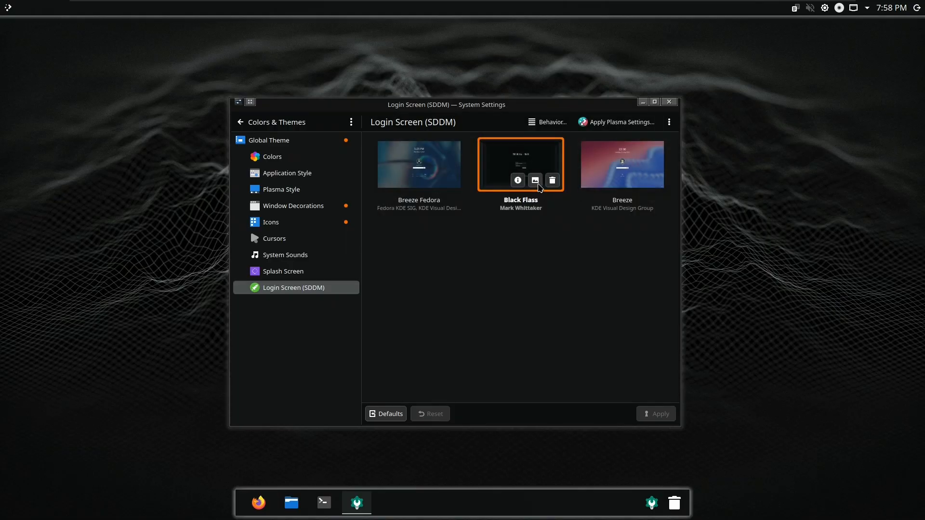
pyautogui.click(535, 181)
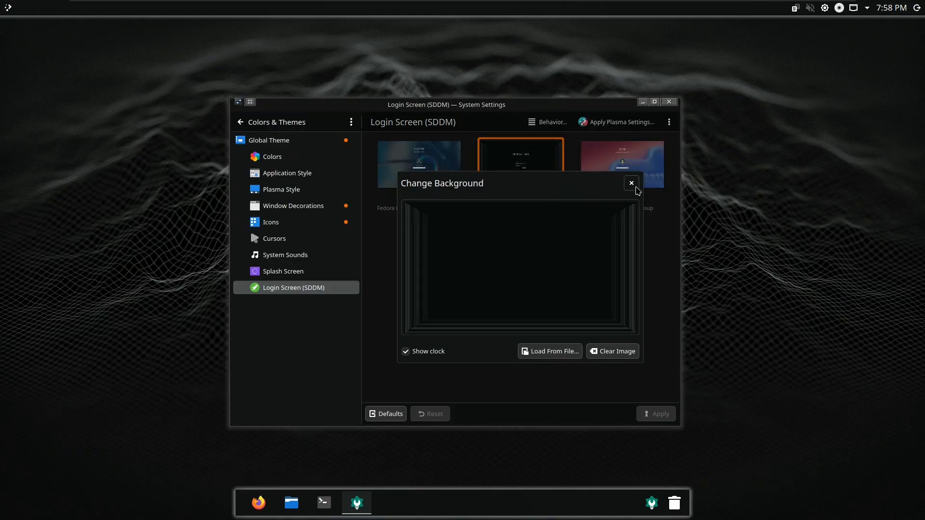
pyautogui.click(631, 183)
pyautogui.click(518, 181)
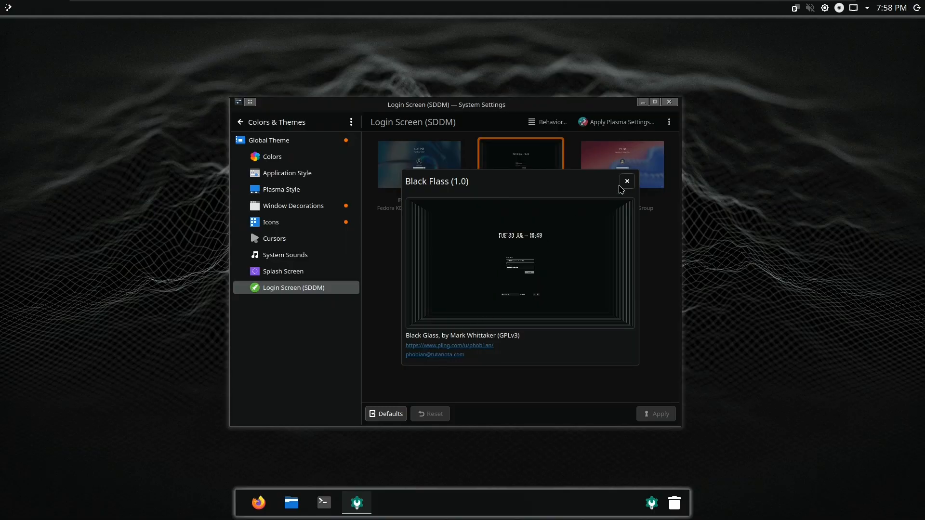
pyautogui.click(627, 182)
pyautogui.click(328, 279)
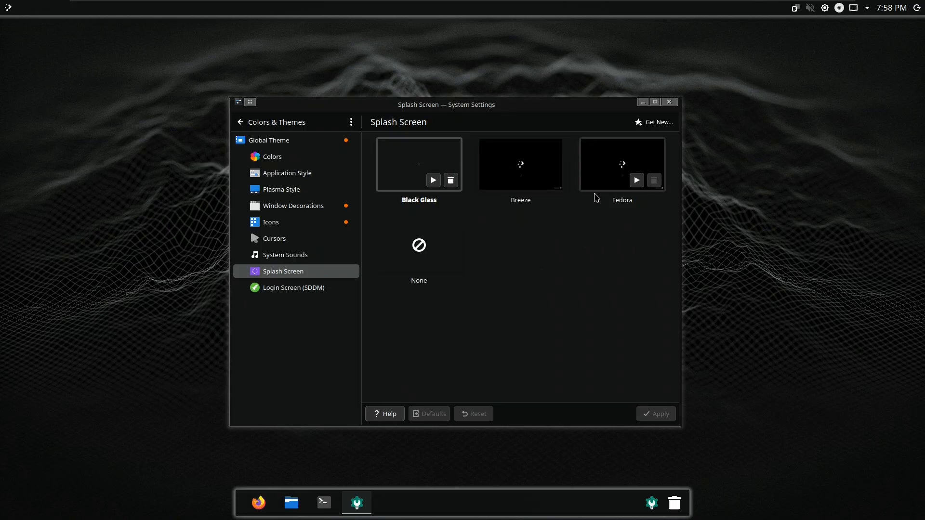
pyautogui.click(433, 181)
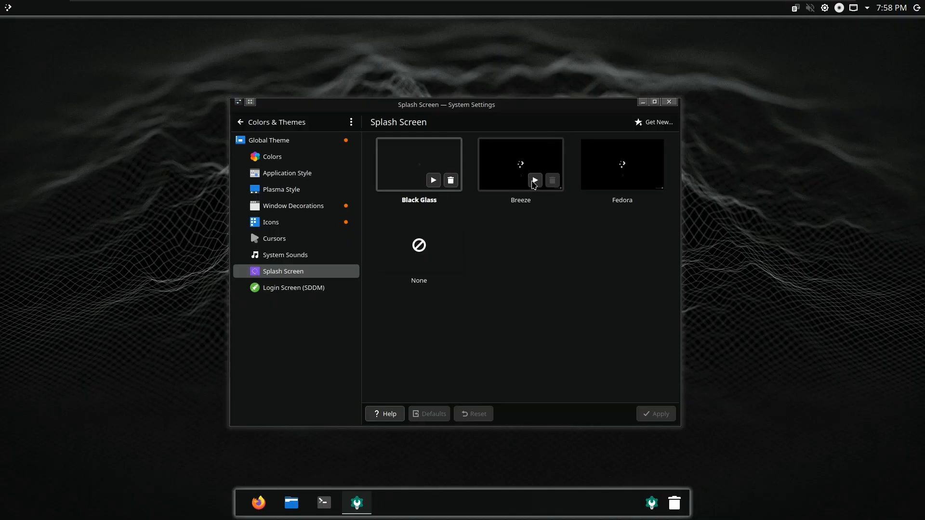
pyautogui.click(637, 184)
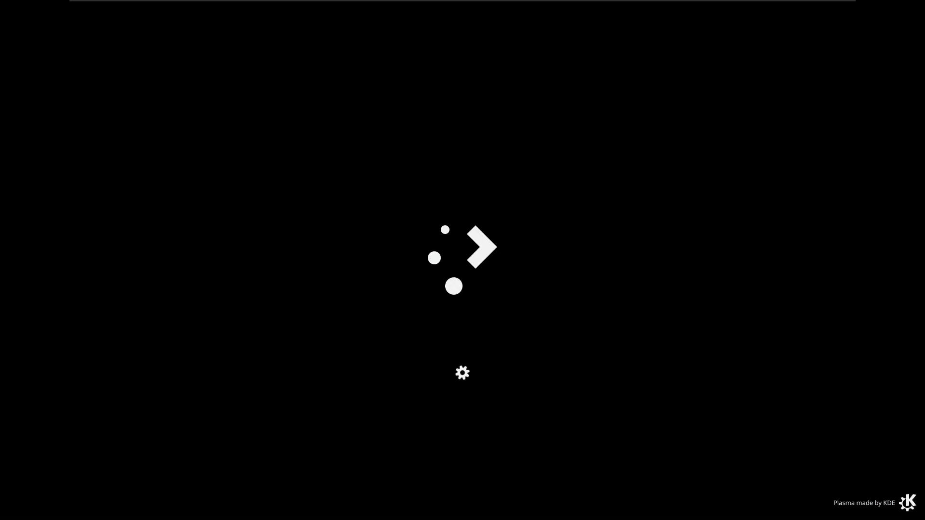
pyautogui.click(535, 182)
pyautogui.click(441, 258)
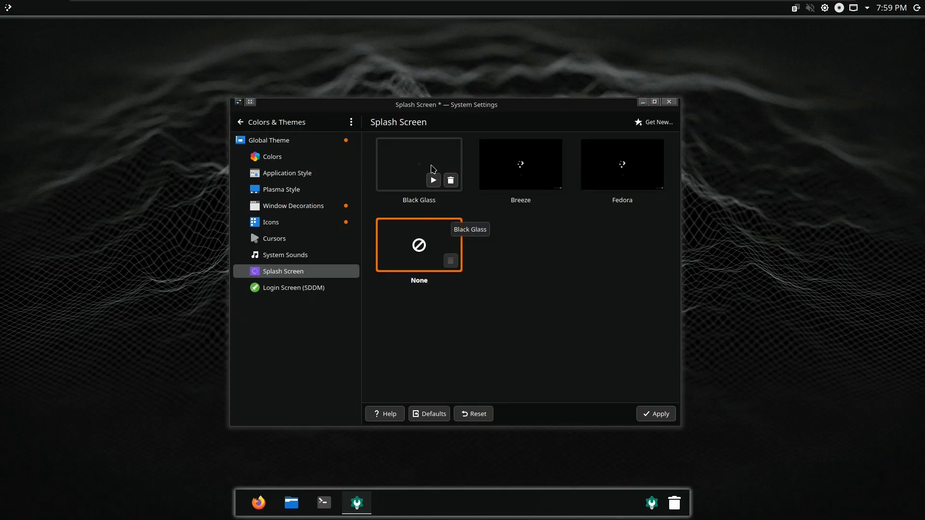
pyautogui.click(428, 169)
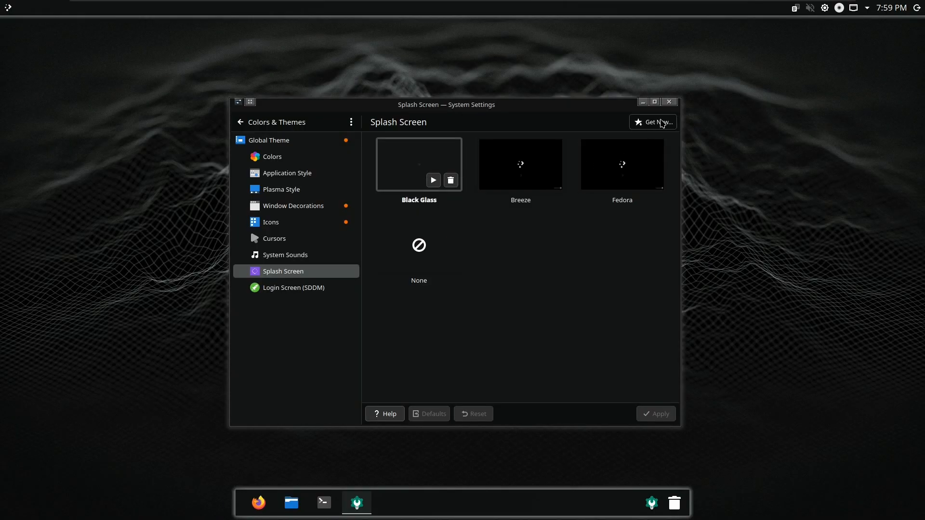
# Download and install the Kuro the cat splash screen
pyautogui.click(661, 122)
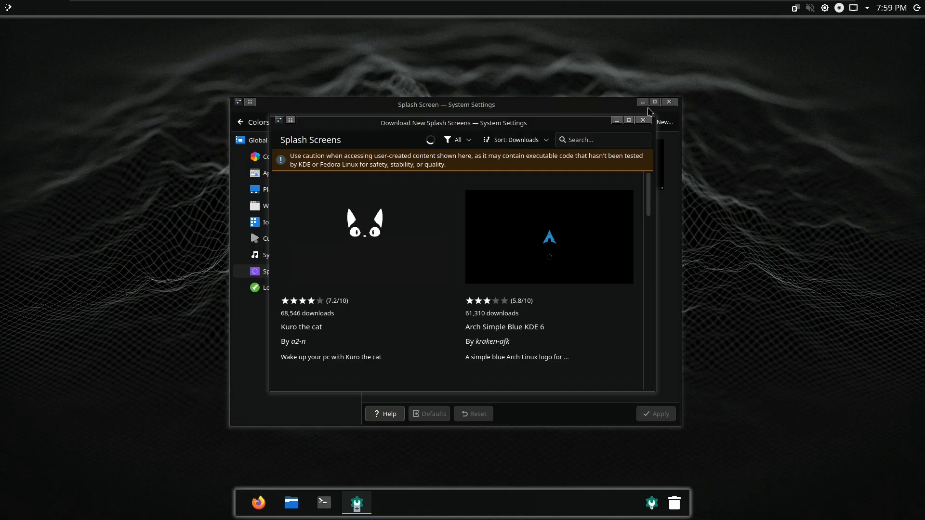
pyautogui.scroll(-2, 403, 304)
pyautogui.scroll(2, 397, 242)
pyautogui.click(425, 284)
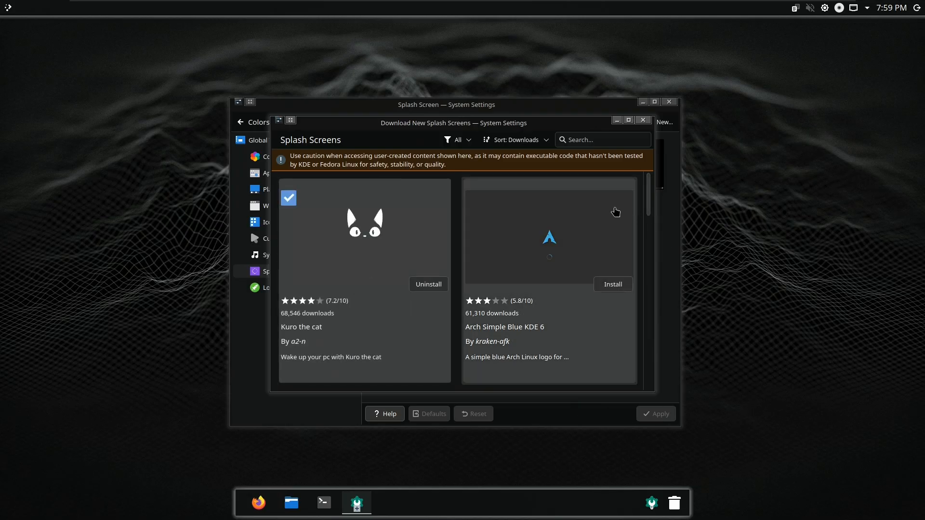
pyautogui.click(643, 120)
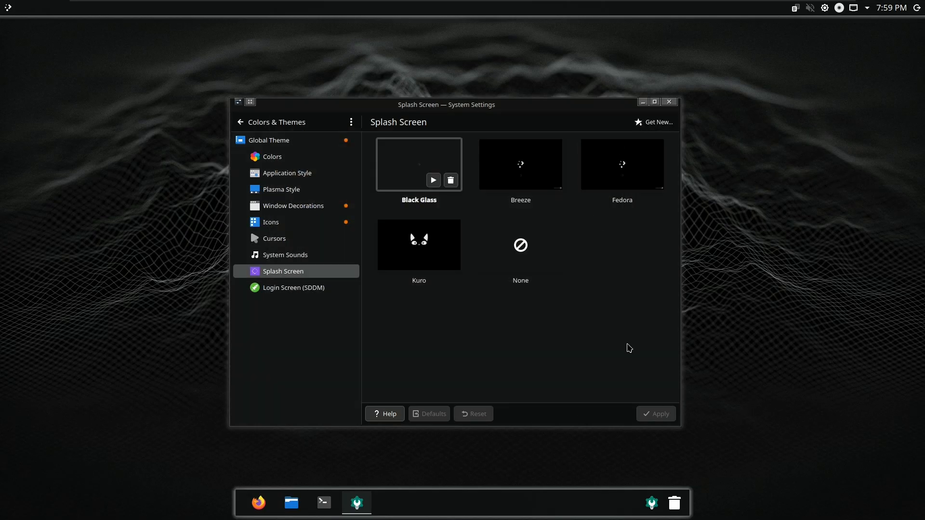
# Select, preview and apply Kuro as the splash screen
pyautogui.click(403, 252)
pyautogui.click(433, 261)
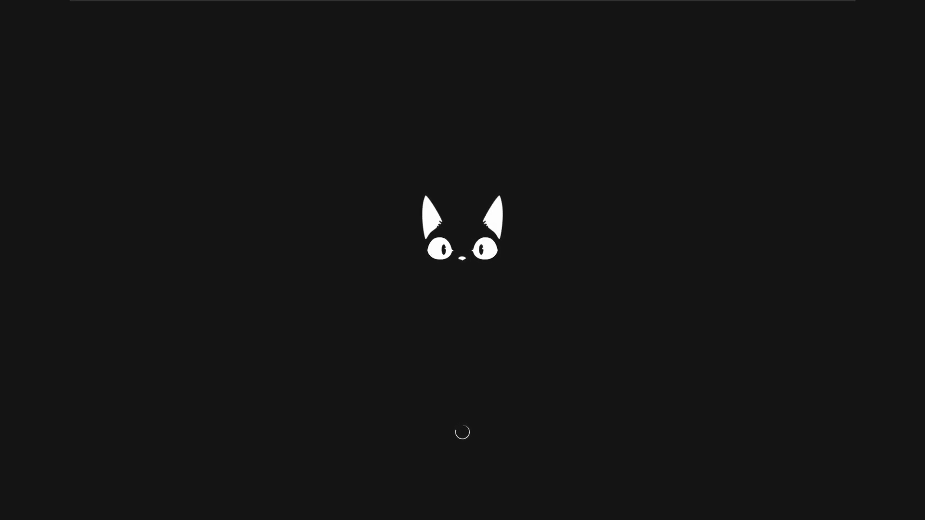
pyautogui.click(638, 413)
# Close System Settings and check the network, disks, brightness, volume and clipboard tray panels
pyautogui.click(669, 101)
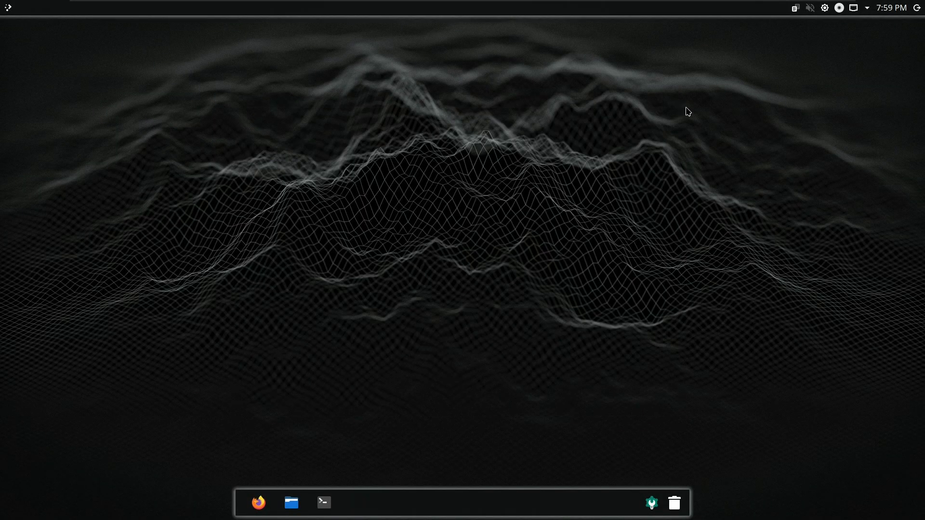
pyautogui.click(853, 9)
pyautogui.click(838, 10)
pyautogui.click(823, 9)
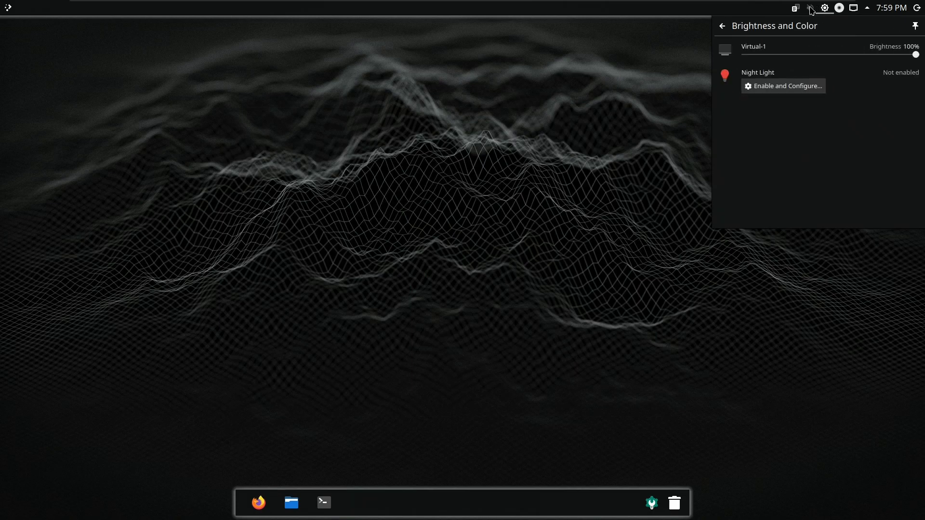
pyautogui.click(810, 8)
pyautogui.click(794, 8)
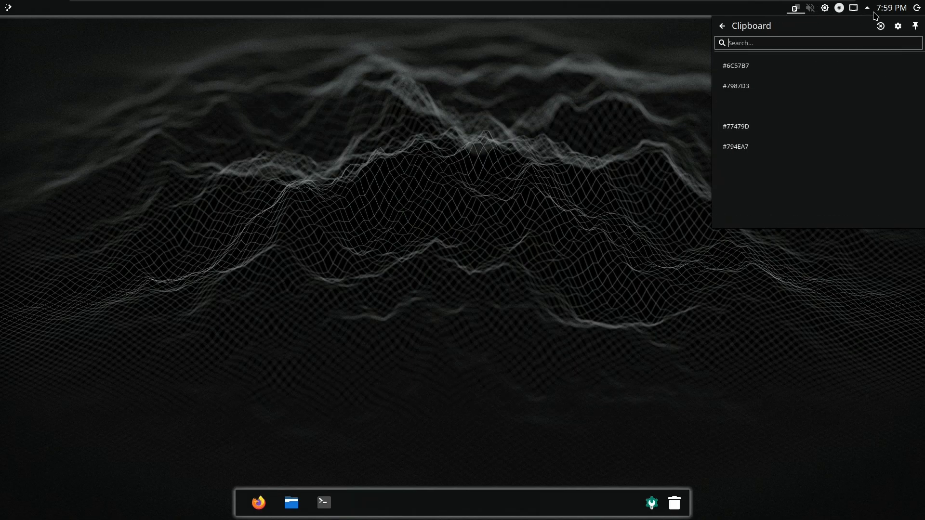
# Page the tray calendar to October and back to September, then dismiss it
pyautogui.click(895, 12)
pyautogui.click(913, 45)
pyautogui.click(876, 44)
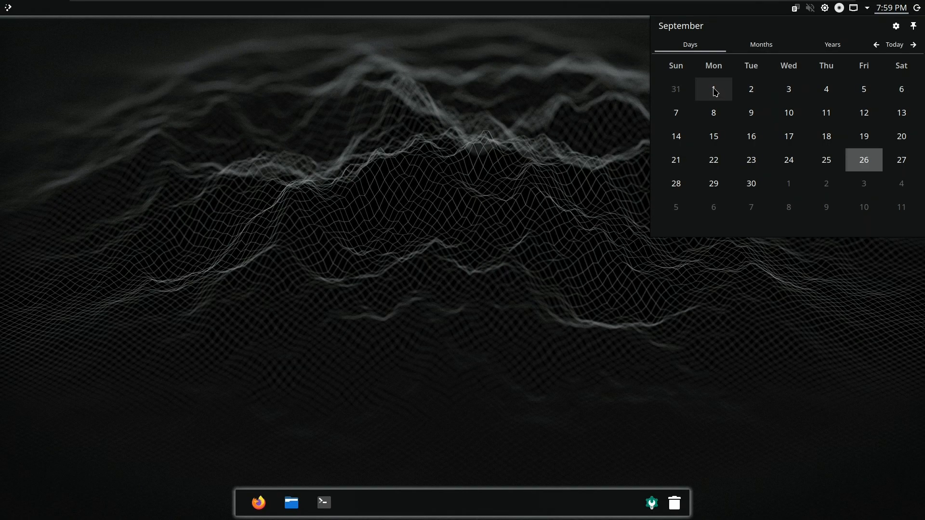
pyautogui.click(566, 256)
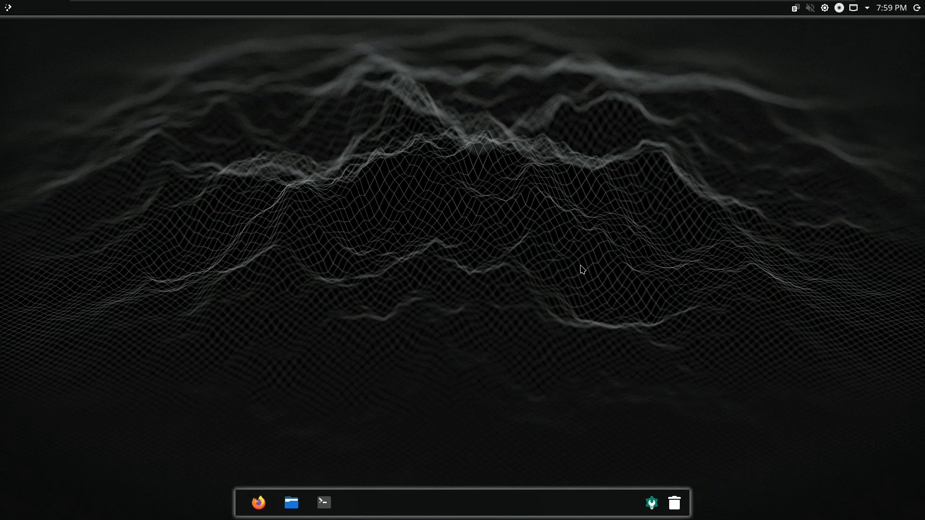
pyautogui.click(675, 506)
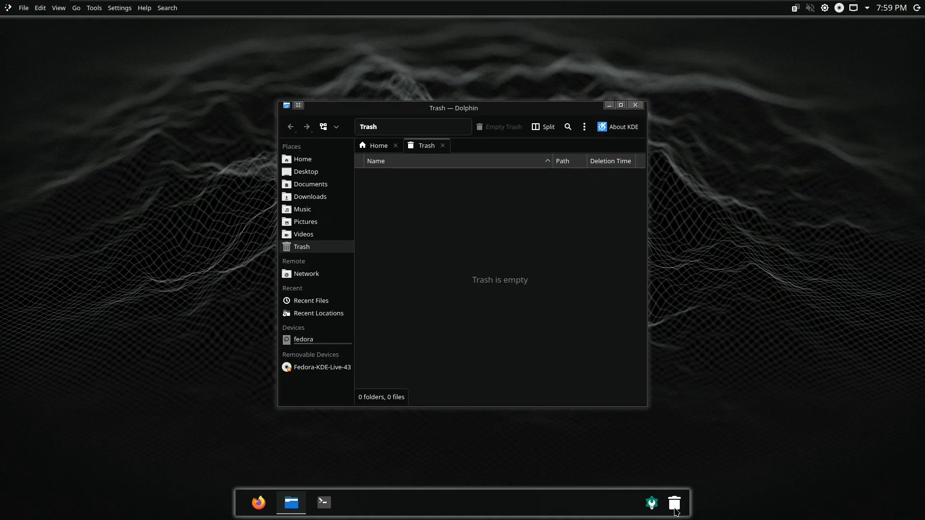
pyautogui.click(635, 105)
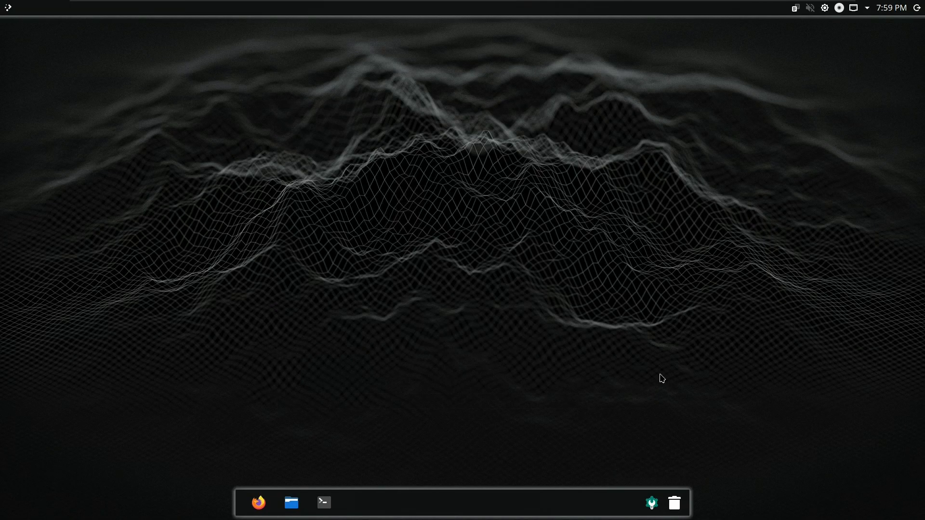
pyautogui.rightClick(629, 507)
pyautogui.click(671, 485)
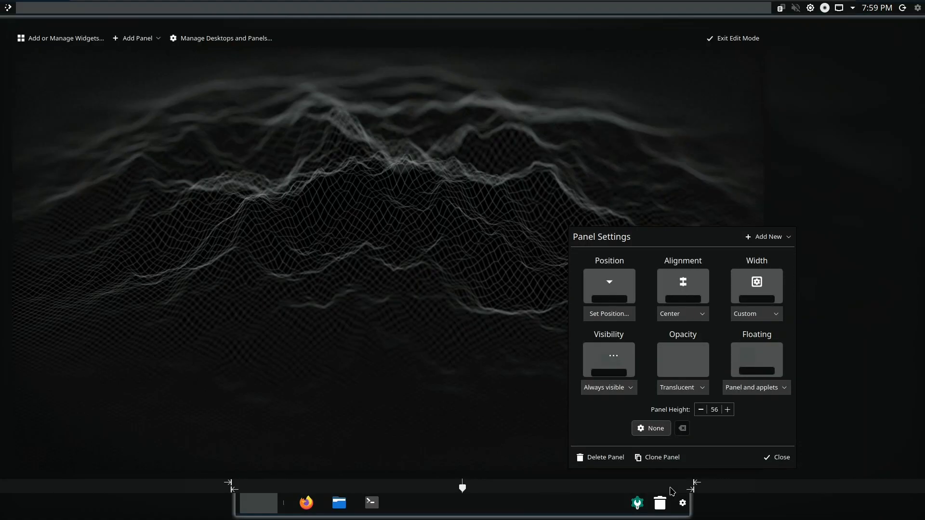
pyautogui.rightClick(664, 501)
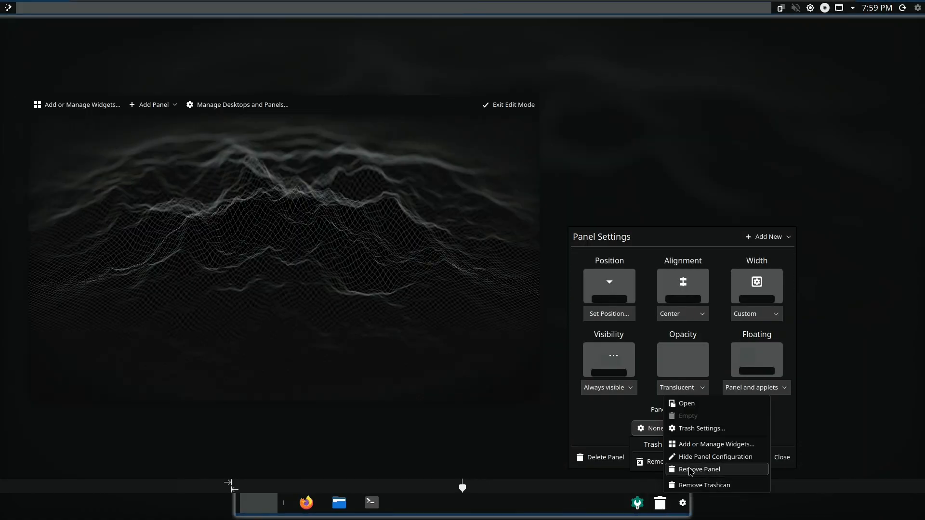
pyautogui.press('Escape')
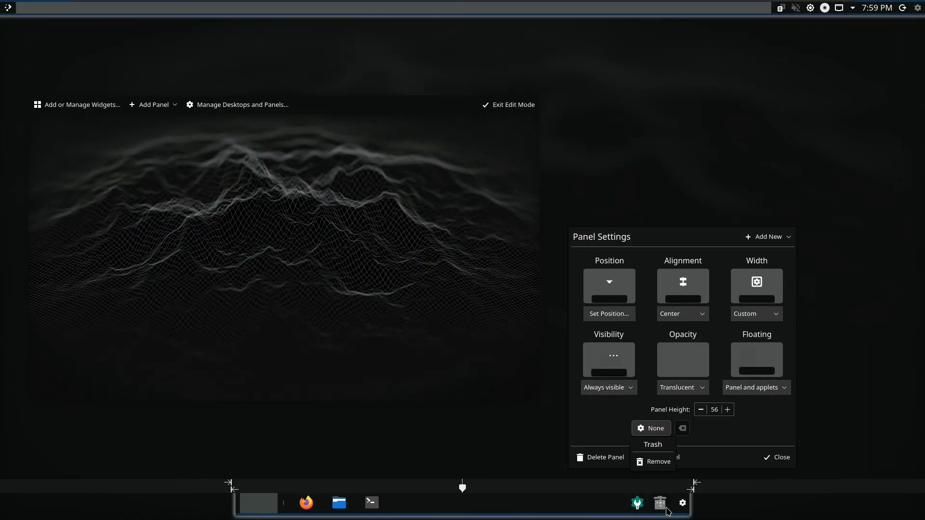
pyautogui.rightClick(667, 507)
pyautogui.click(702, 431)
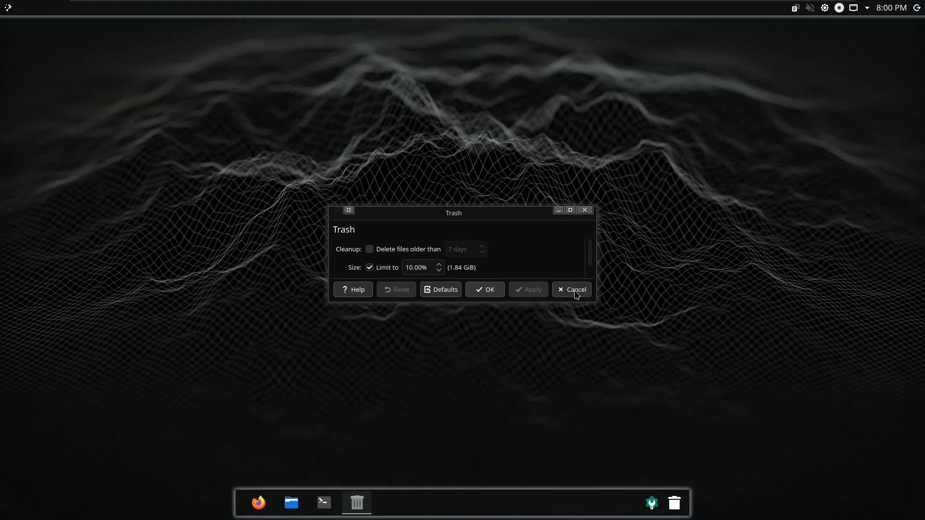
pyautogui.scroll(-1, 556, 272)
pyautogui.click(444, 269)
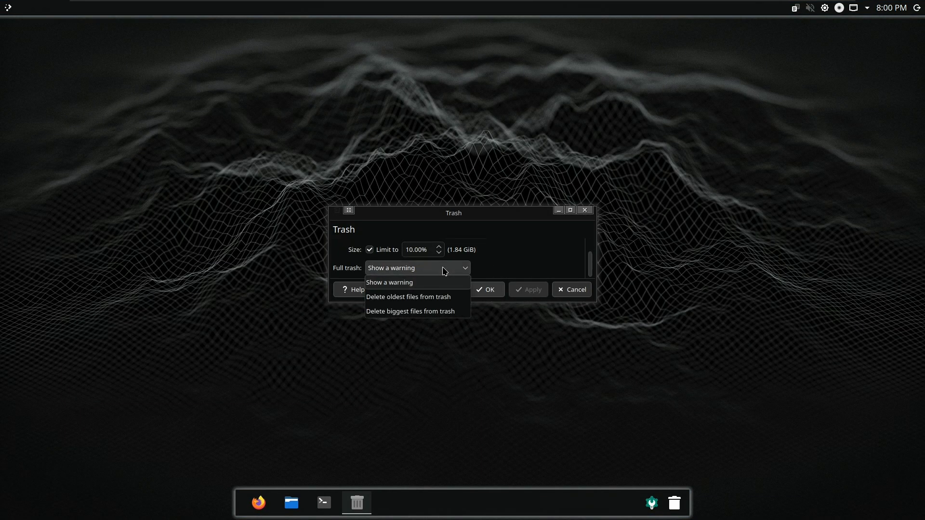
pyautogui.click(444, 268)
pyautogui.scroll(1, 518, 273)
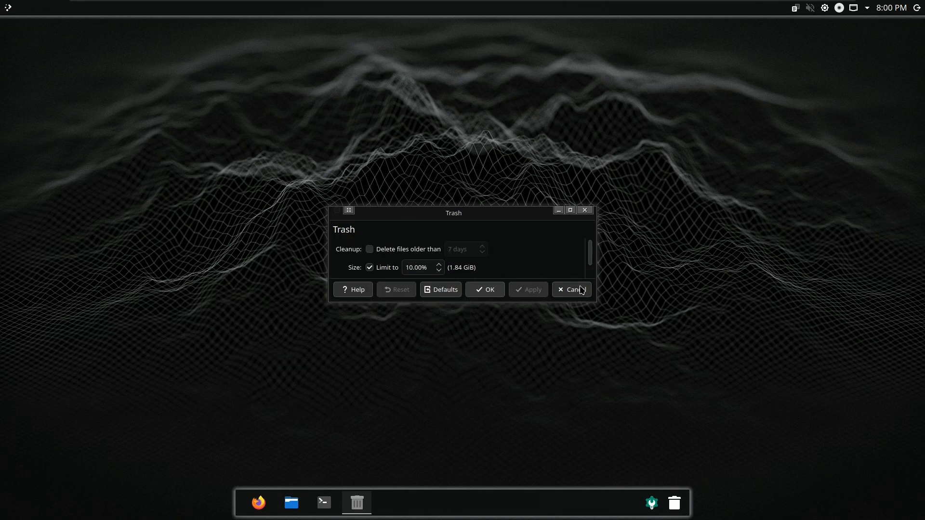
pyautogui.click(585, 211)
pyautogui.rightClick(634, 493)
pyautogui.click(660, 487)
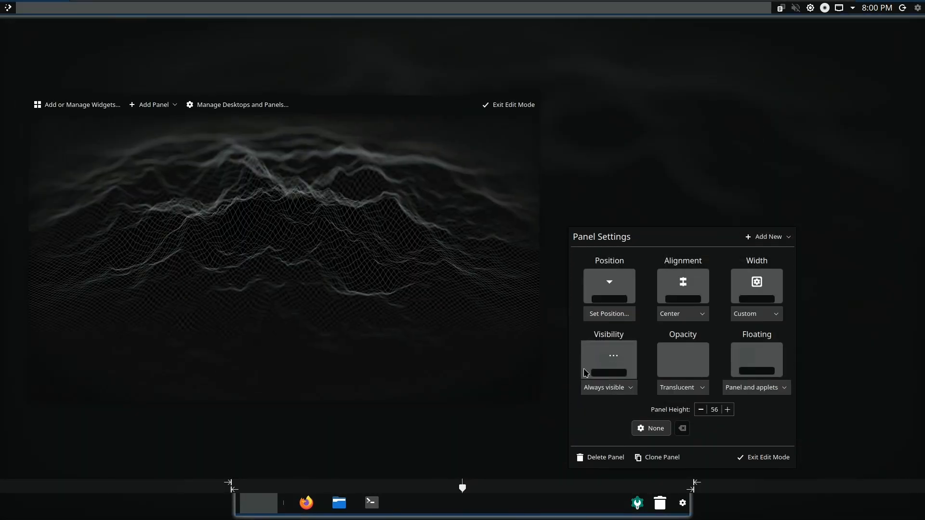
pyautogui.click(508, 104)
pyautogui.moveTo(420, 5)
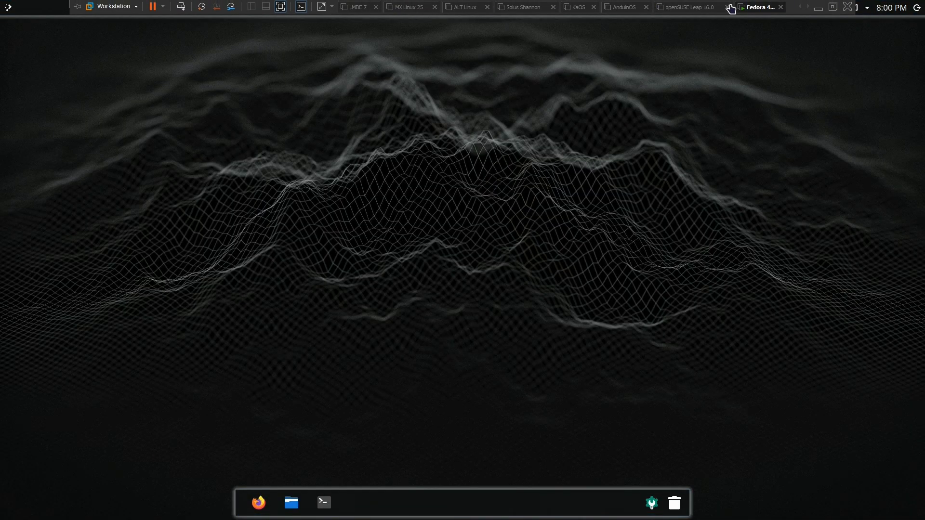
# Exit VMware full-screen mode and bring the leenux Google Sheets spreadsheet forward
pyautogui.click(832, 6)
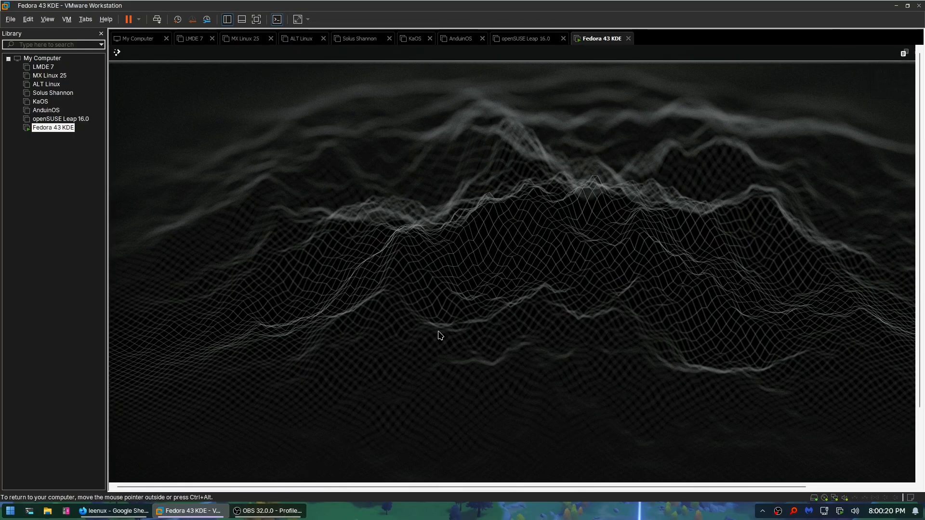
pyautogui.moveTo(398, 171); pyautogui.dragTo(463, 241)
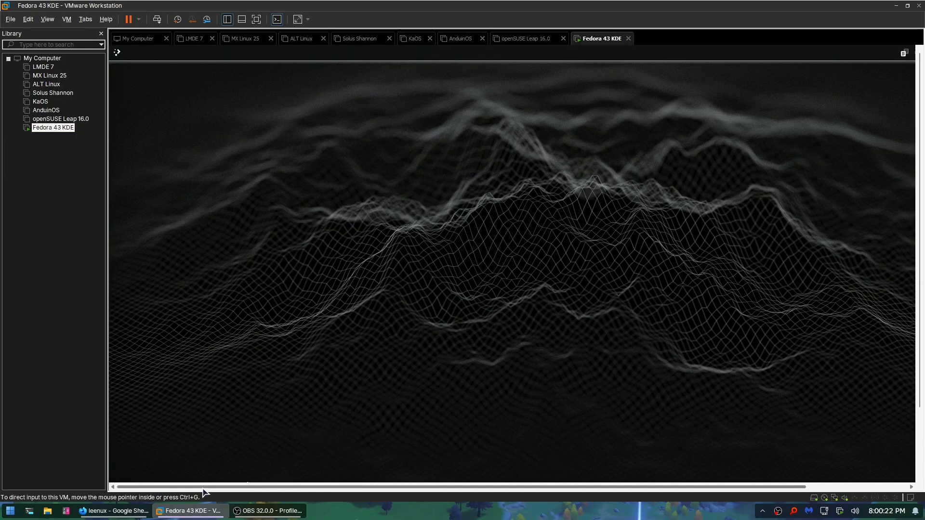
pyautogui.click(142, 513)
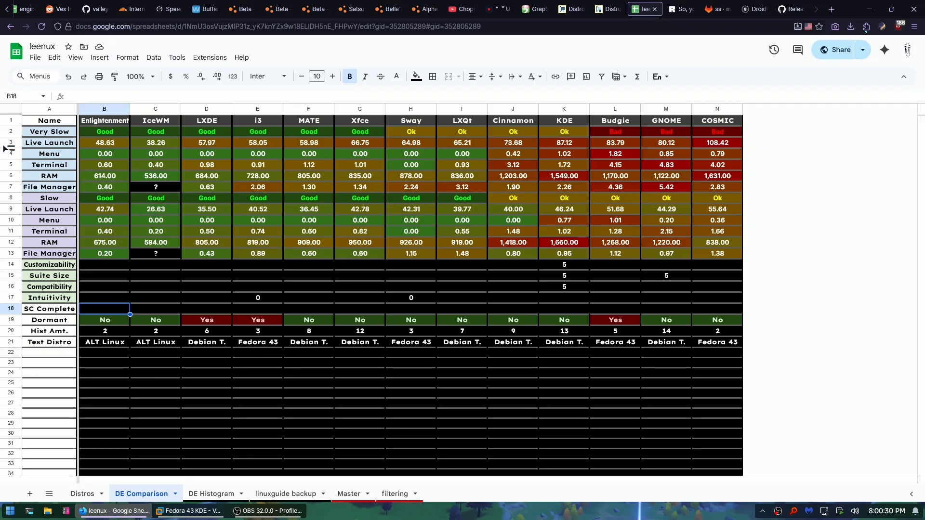
# Review KDE's Very Slow rating and Menu and Terminal times in cells K2–K5
pyautogui.click(44, 135)
pyautogui.click(563, 132)
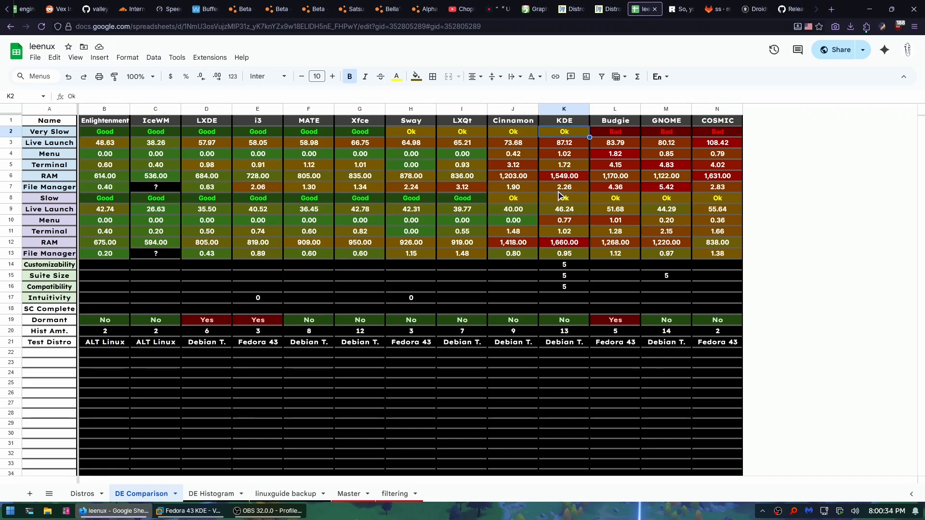
pyautogui.click(570, 163)
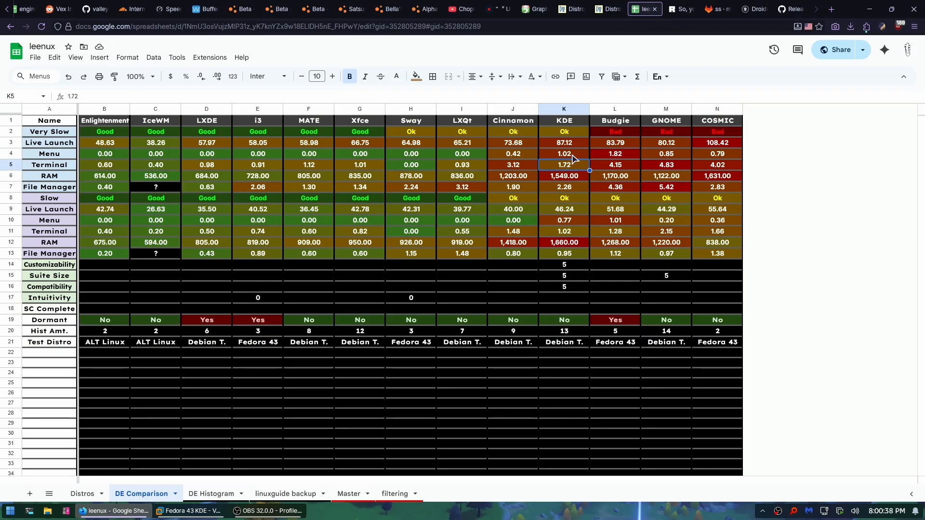
pyautogui.press('Up')
pyautogui.press('Right')
pyautogui.press('Right')
pyautogui.press('Left')
pyautogui.press('Left')
pyautogui.click(562, 166)
pyautogui.click(581, 158)
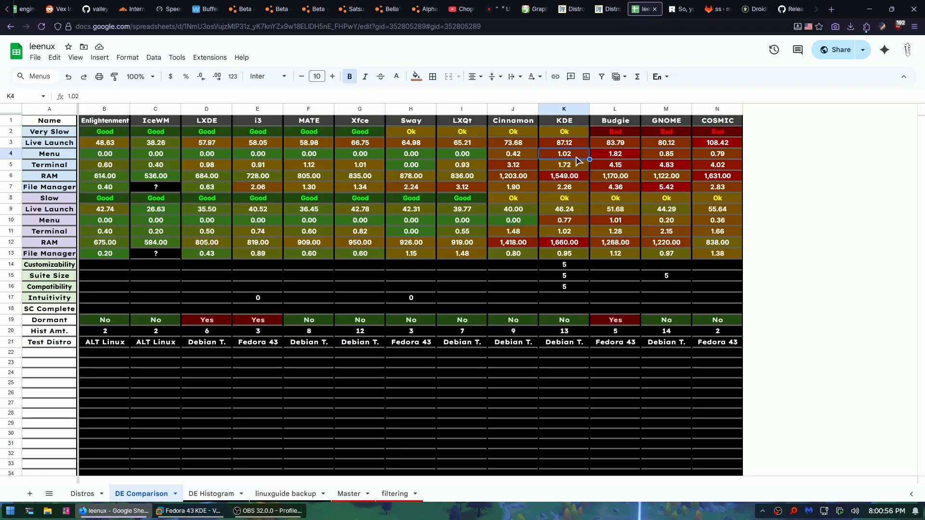
# Check KDE's RAM, File Manager and Live Launch values in K2–K9, then return to the VM
pyautogui.click(577, 166)
pyautogui.click(580, 176)
pyautogui.click(581, 189)
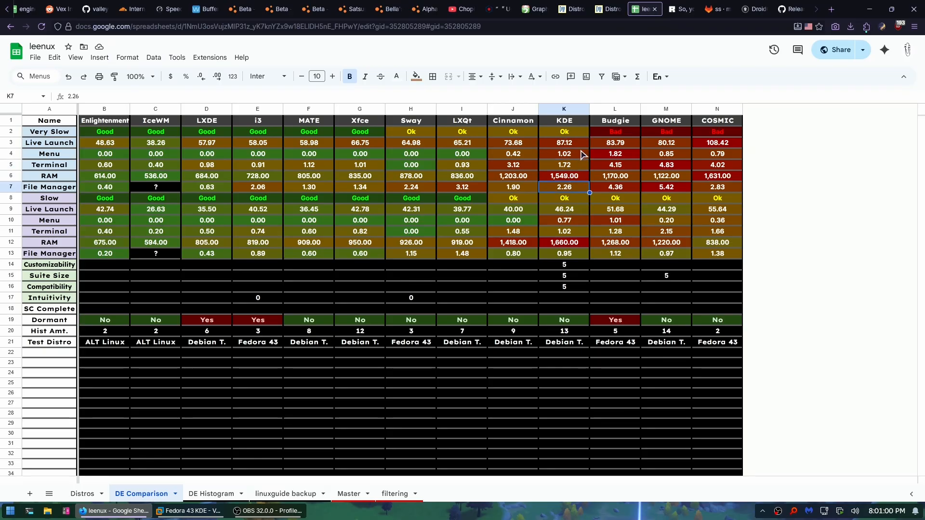
pyautogui.click(572, 132)
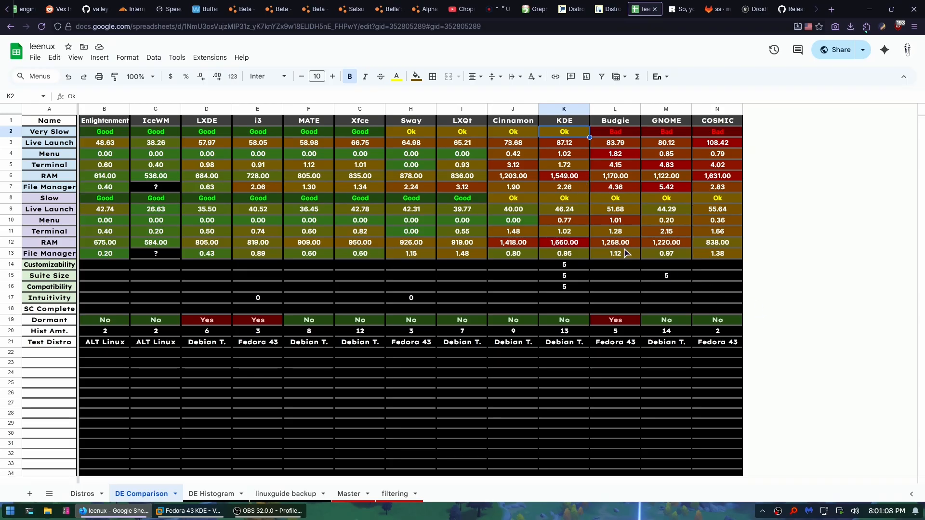
pyautogui.click(577, 145)
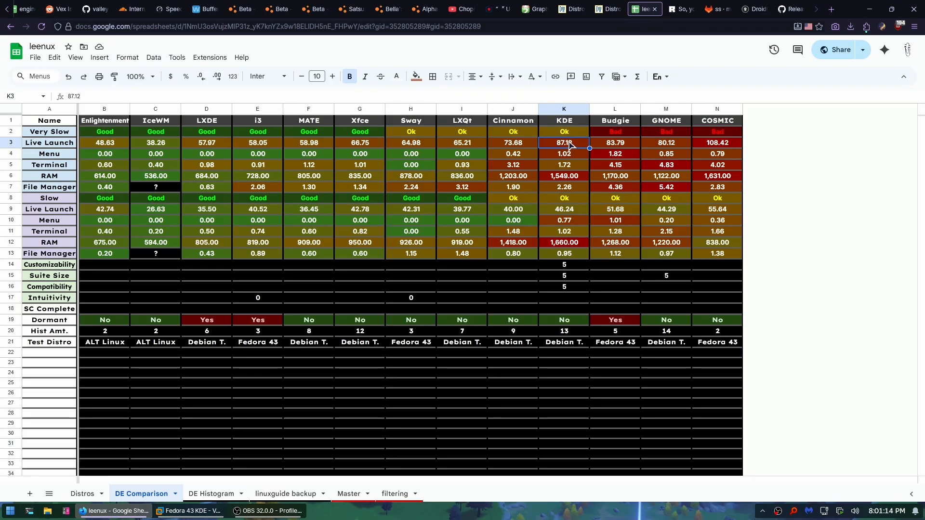
pyautogui.click(557, 178)
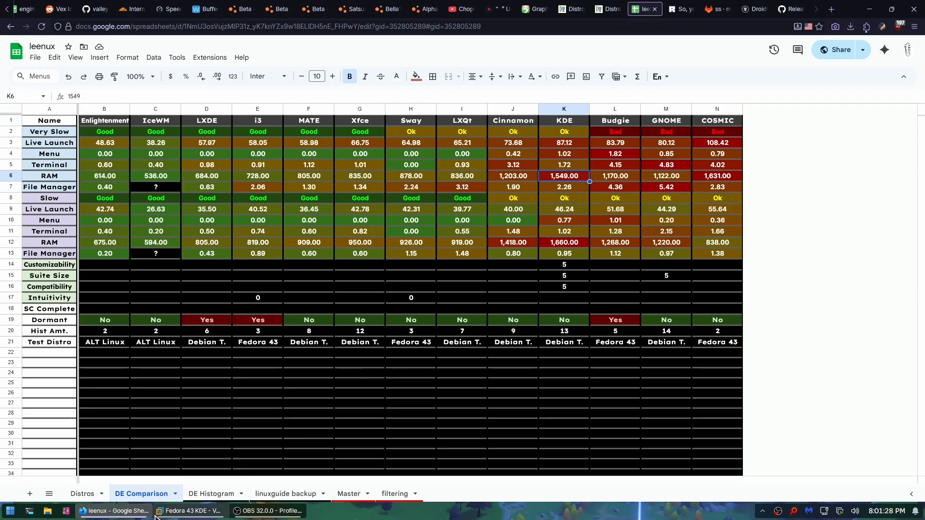
pyautogui.click(62, 199)
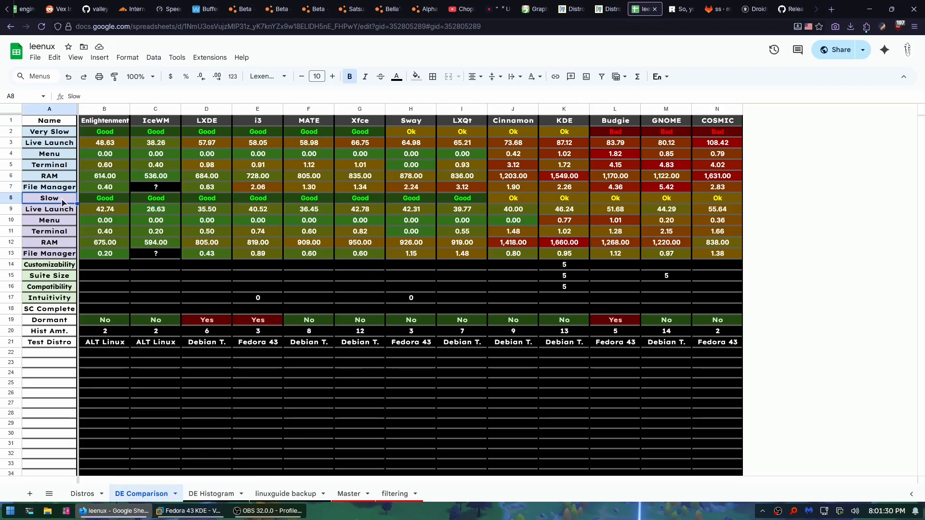
pyautogui.click(578, 212)
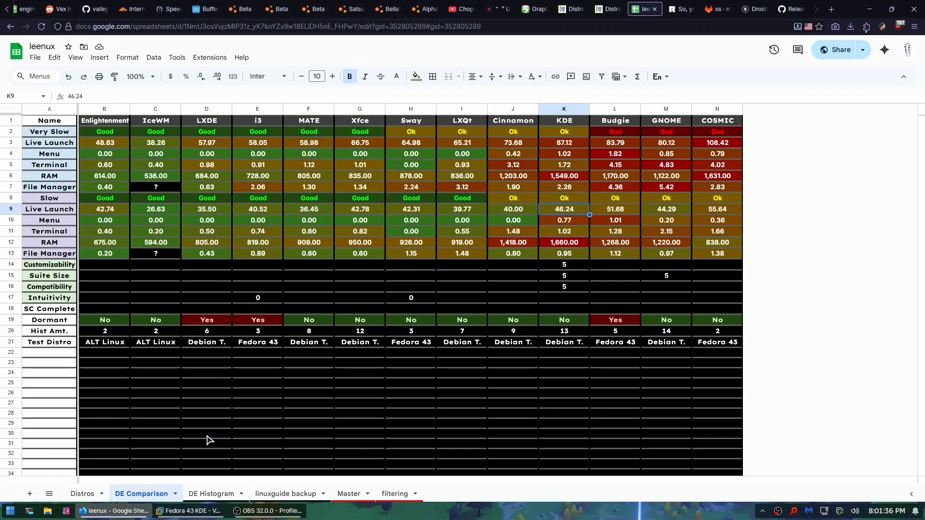
pyautogui.click(189, 511)
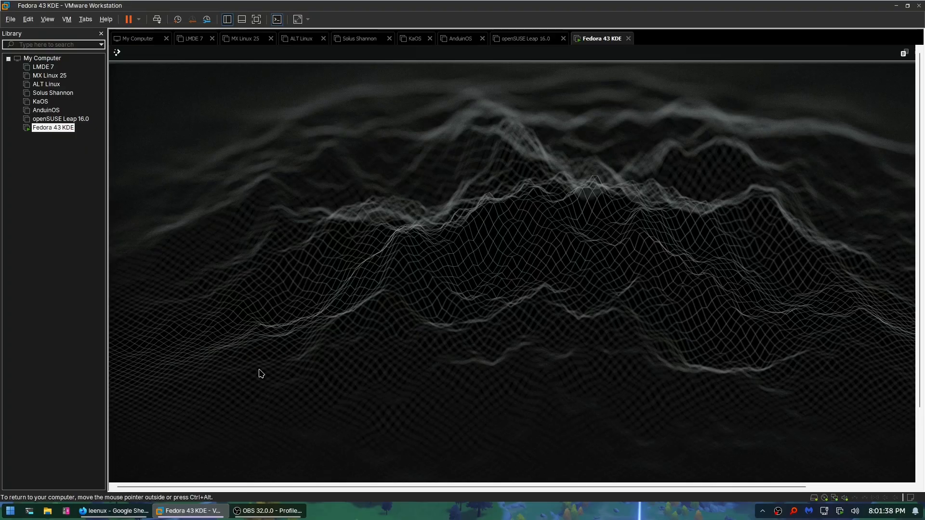